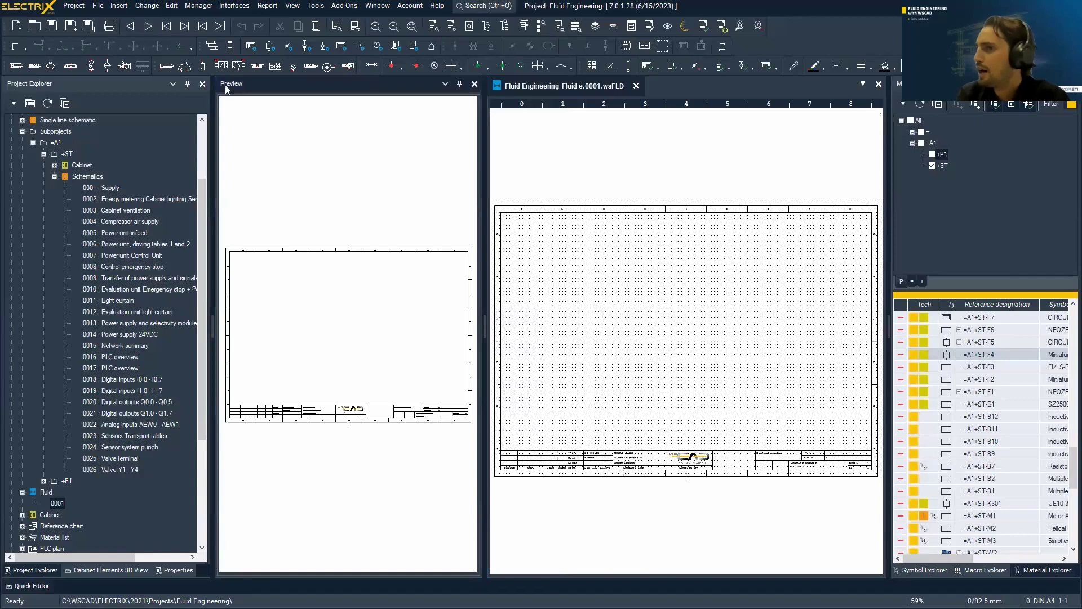
Dock the Preview window above the Material Explorer and review the available work area layouts.
left_click_drag(225, 84, 985, 286)
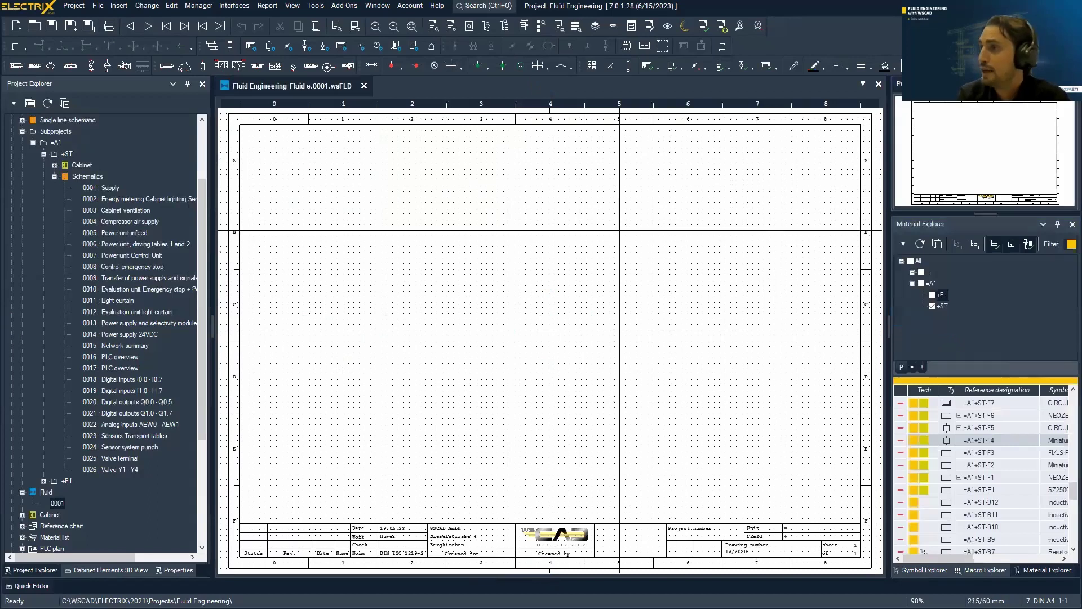
left_click(295, 7)
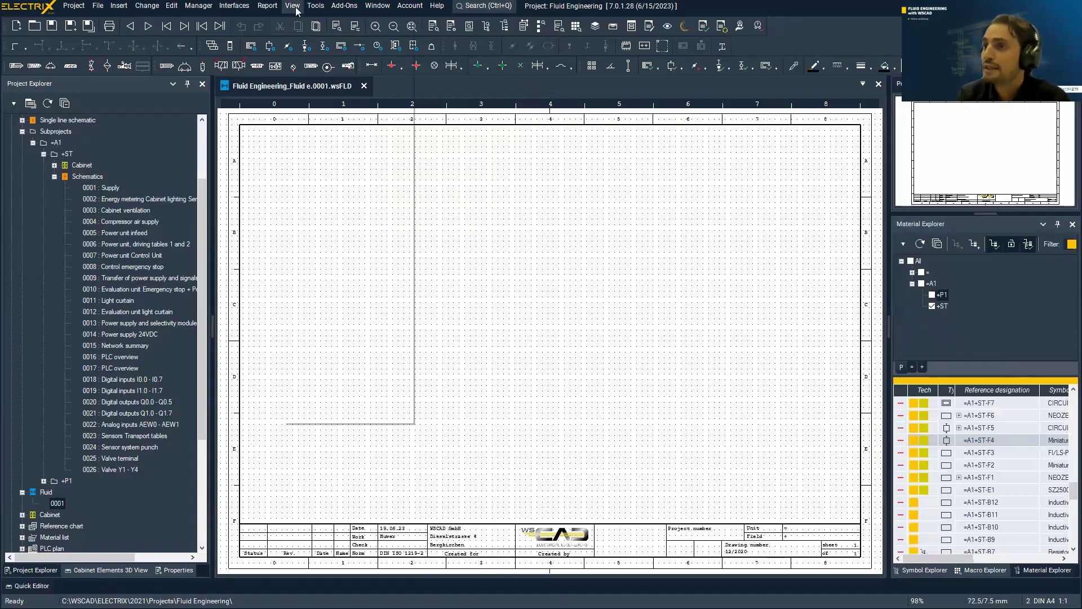
mouse_move(340, 383)
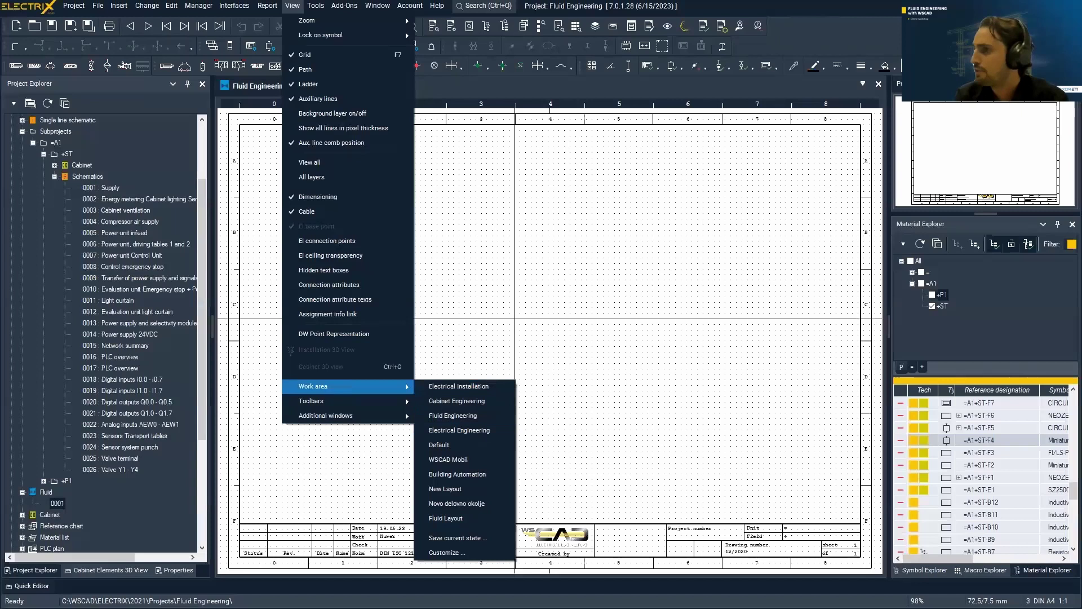
left_click(530, 297)
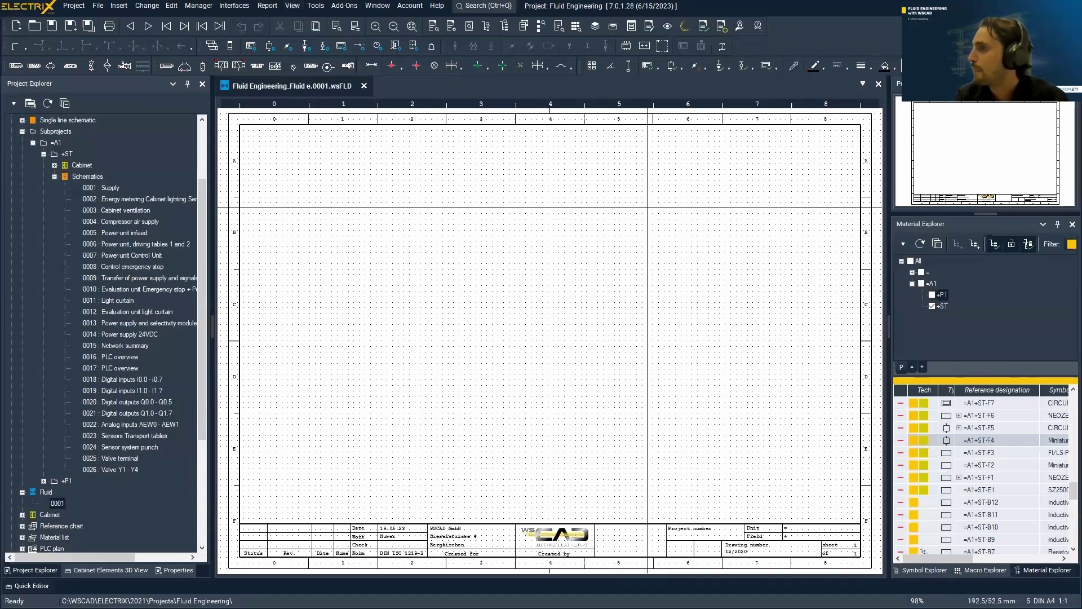
Hide the Hydraulics toolbar and show it again.
right_click(765, 44)
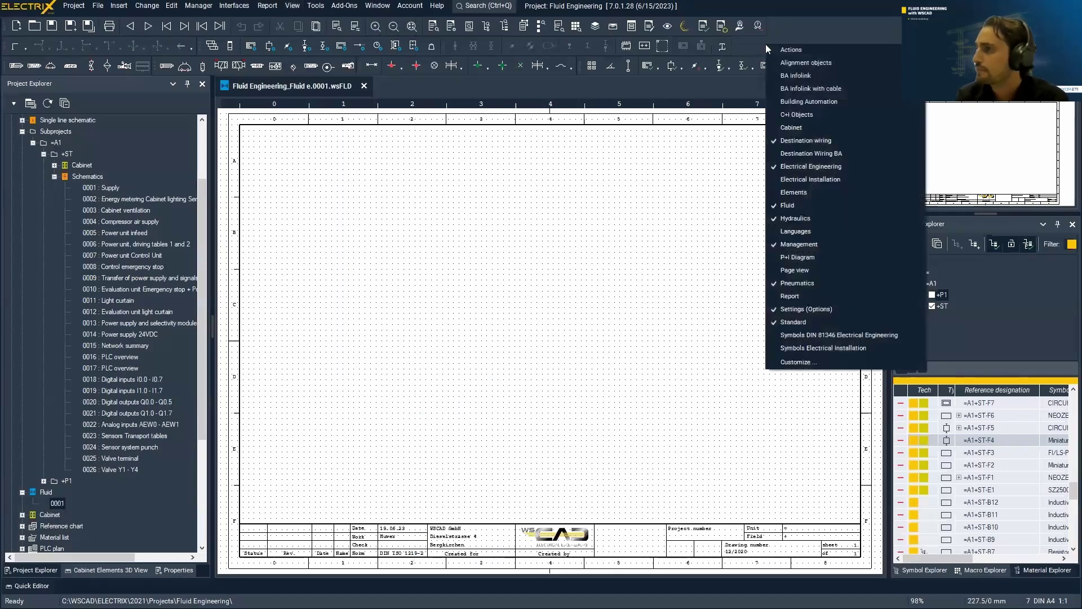
left_click(830, 217)
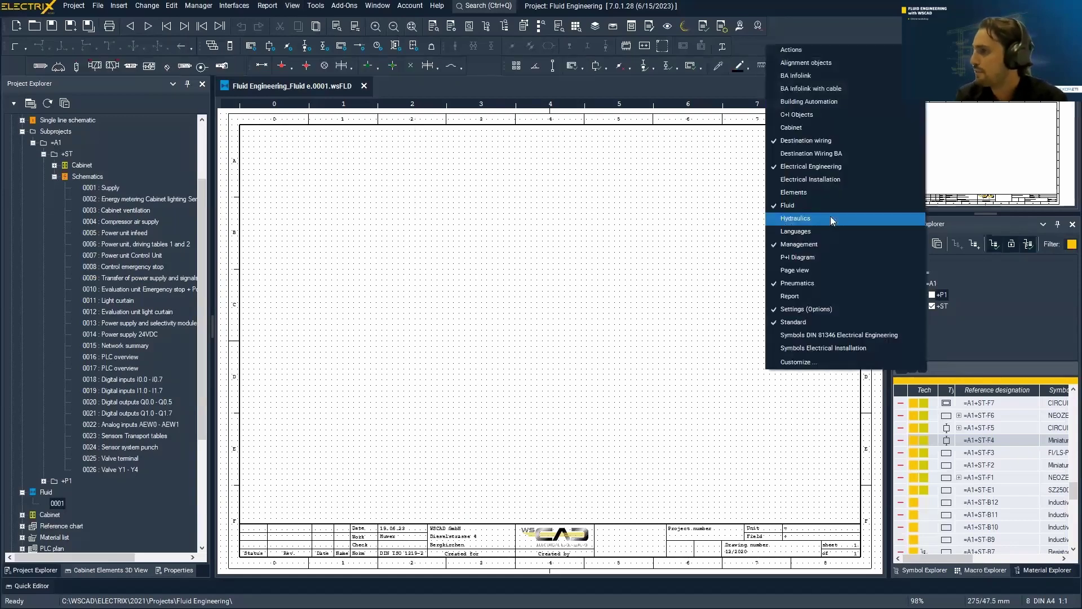
left_click(823, 283)
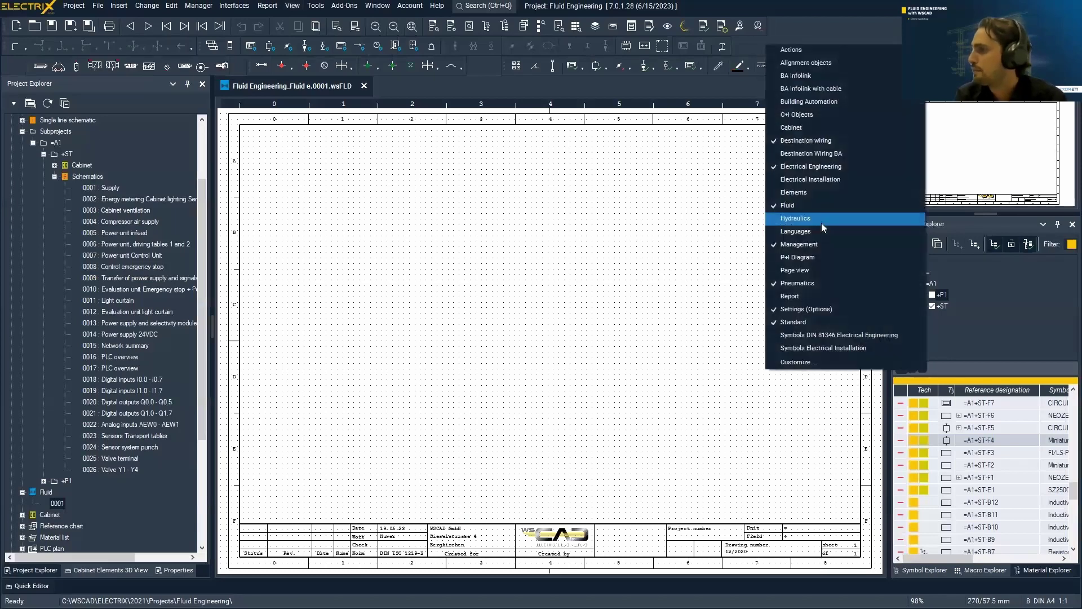
left_click(821, 224)
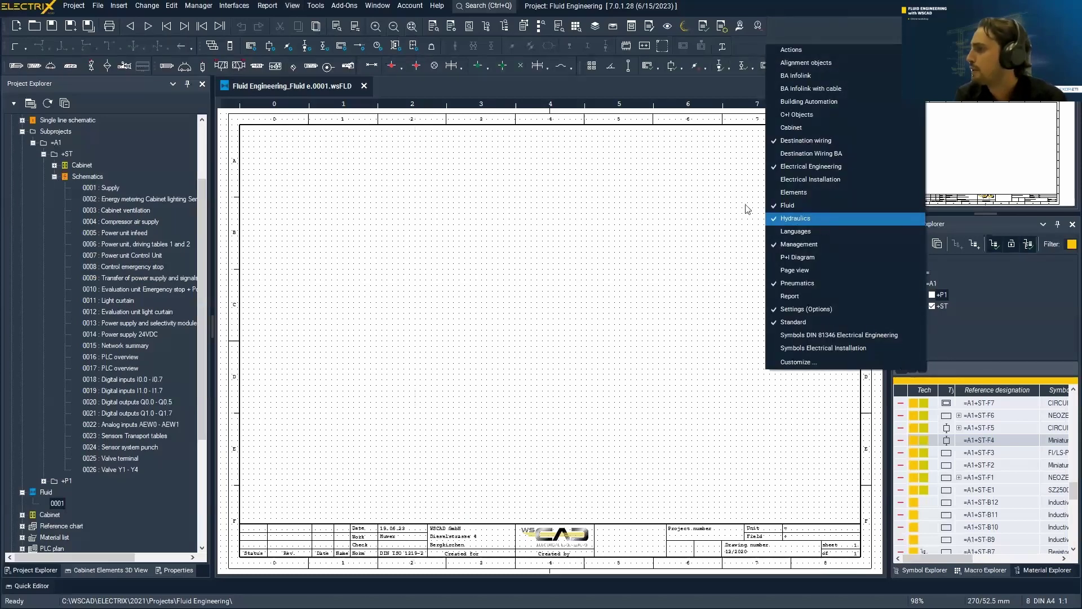
left_click(714, 196)
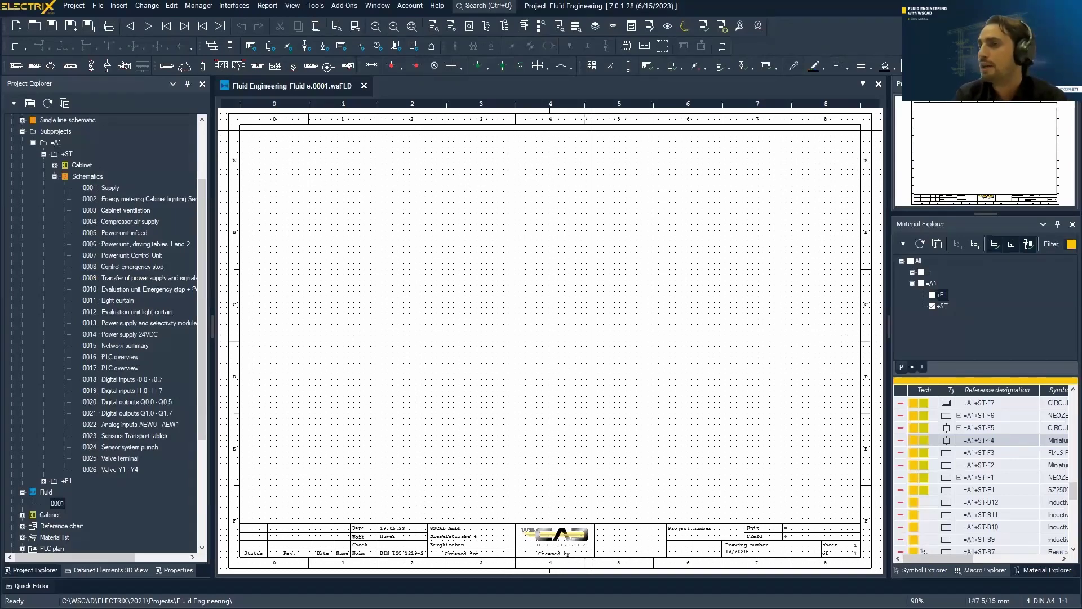
Open the wscaduniverse parts library, list the parts of manufacturer Festo and expand the Fluid Engineering category.
left_click(686, 26)
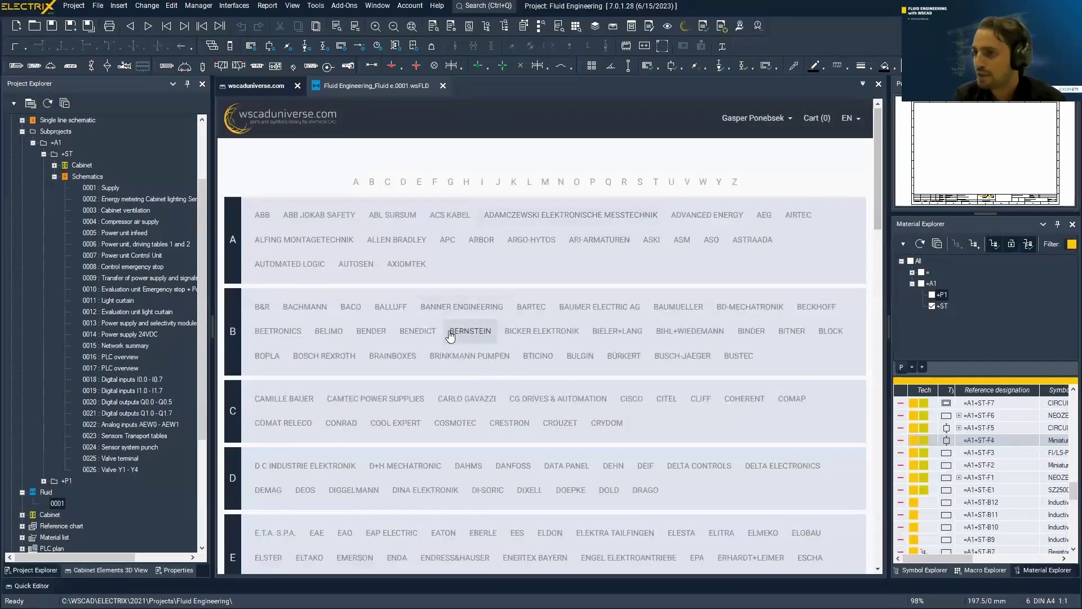
scroll(451, 315, "down", 1)
scroll(449, 336, "down", 1)
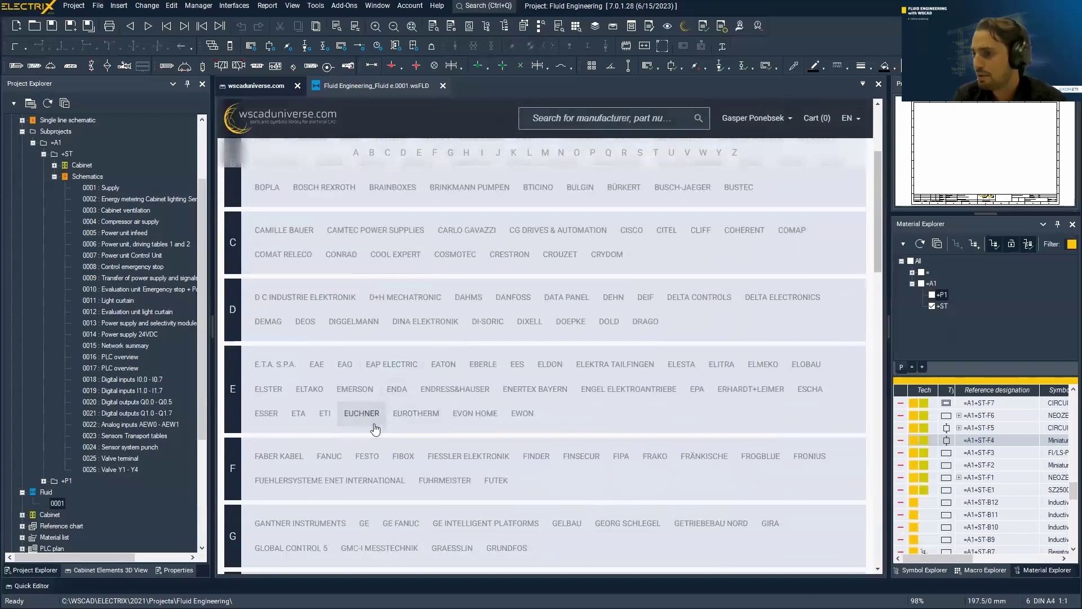
left_click(373, 459)
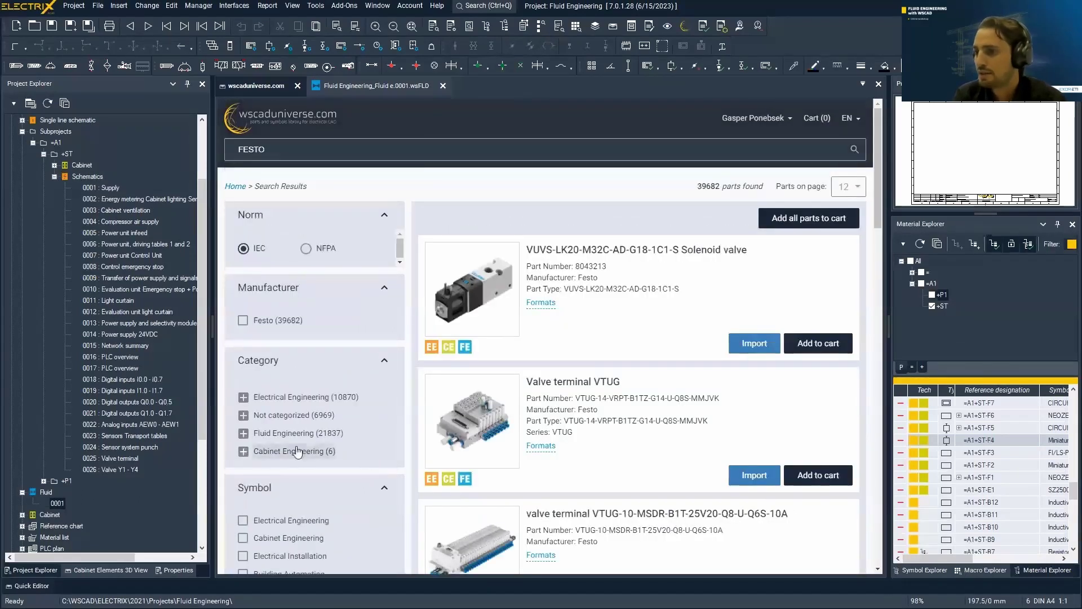
left_click(243, 433)
scroll(353, 459, "down", 1)
scroll(352, 459, "up", 1)
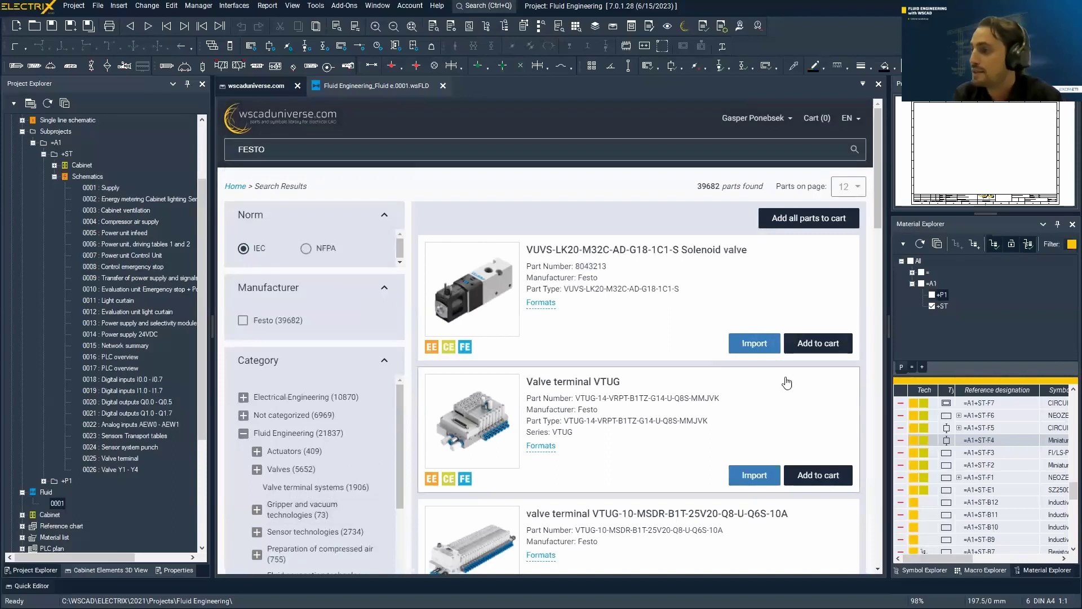
Add the first four Festo parts to the cart: solenoid valve VUVS-LK20, both VTUG valve terminals and solenoid valve VMPA1-M1H-D-M7-PI.
left_click(824, 345)
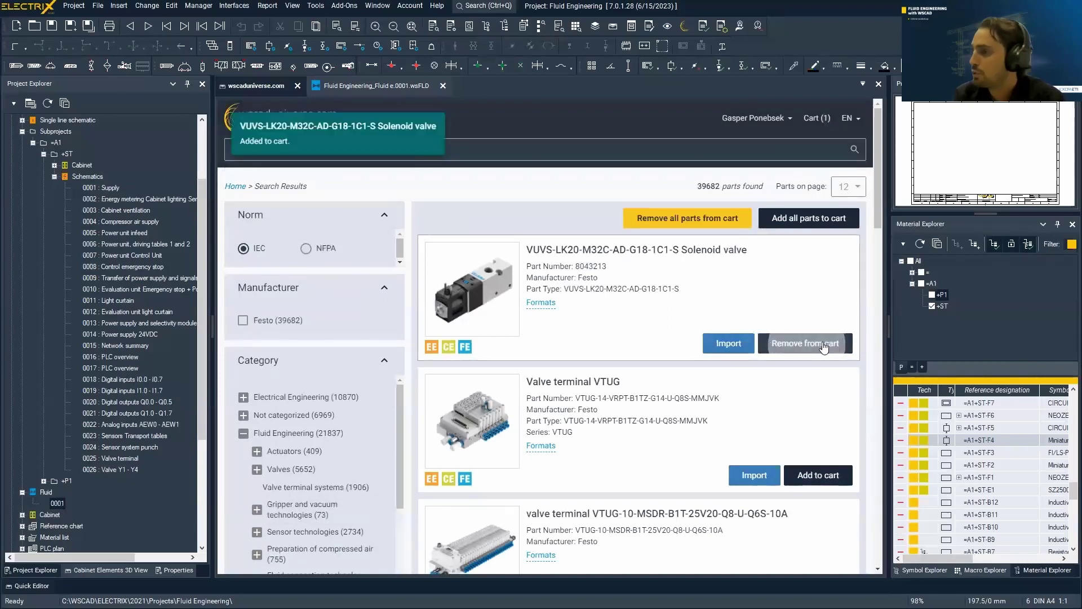
left_click(818, 476)
scroll(821, 485, "down", 1)
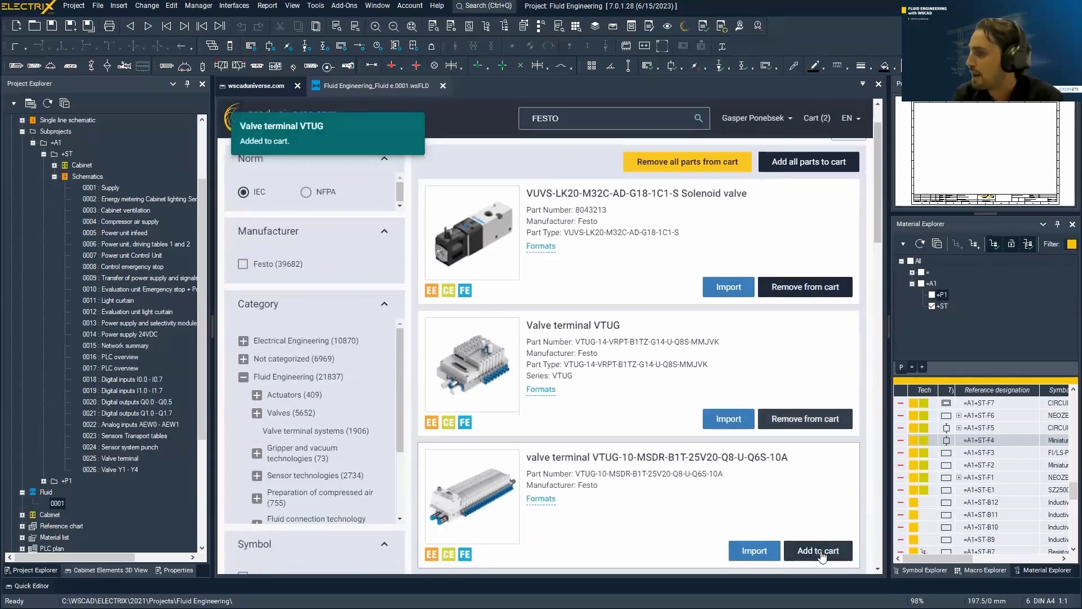
left_click(821, 556)
scroll(823, 564, "down", 2)
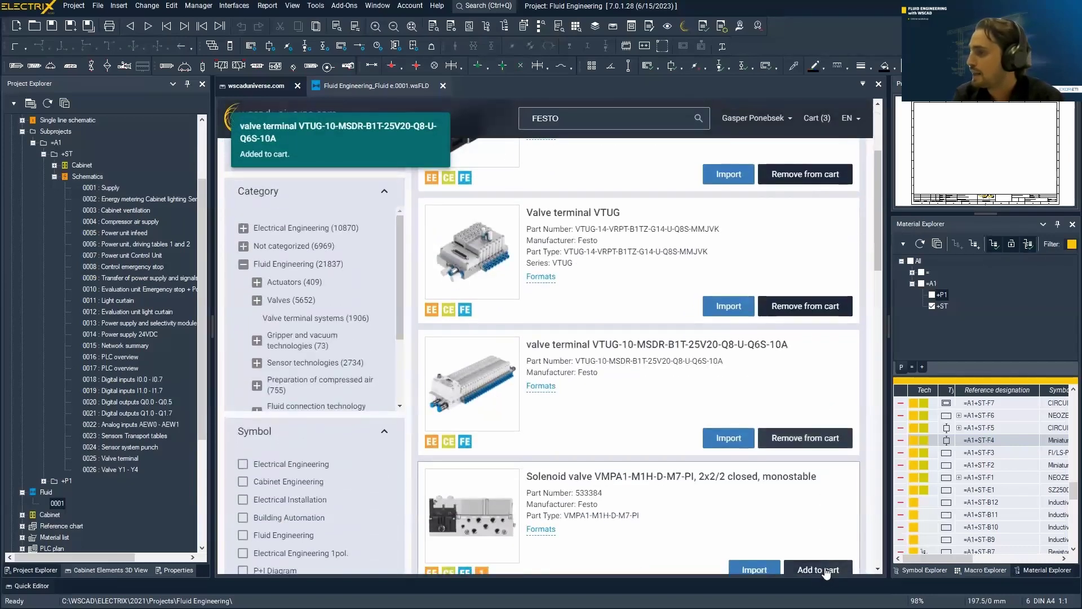
left_click(818, 570)
scroll(715, 413, "up", 3)
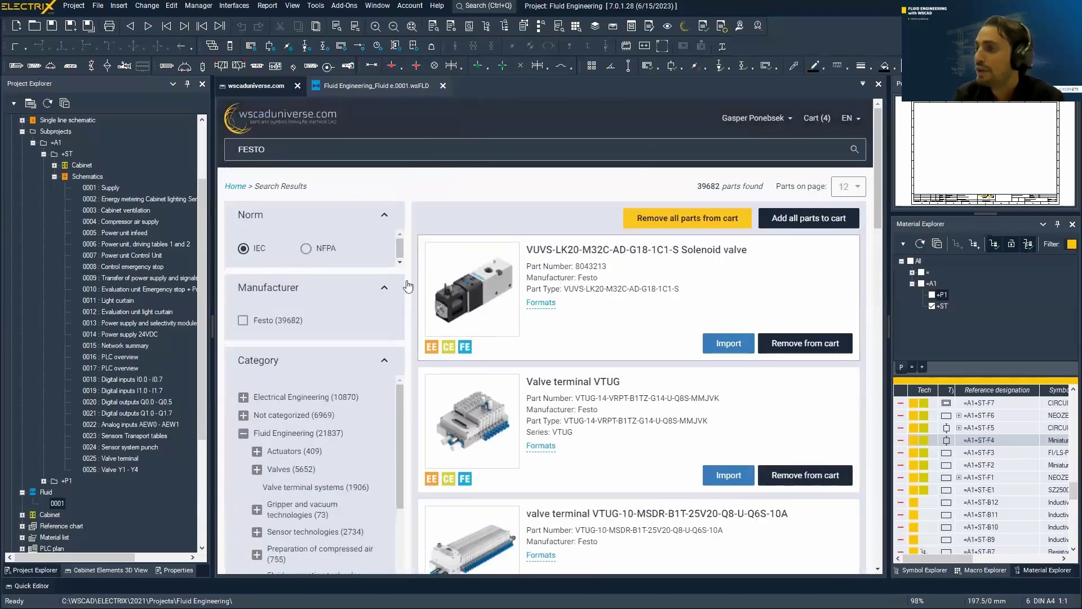
Return to the manufacturer list, open the SMC parts and examine the Fluid Engineering subcategories.
left_click(235, 187)
scroll(496, 299, "down", 5)
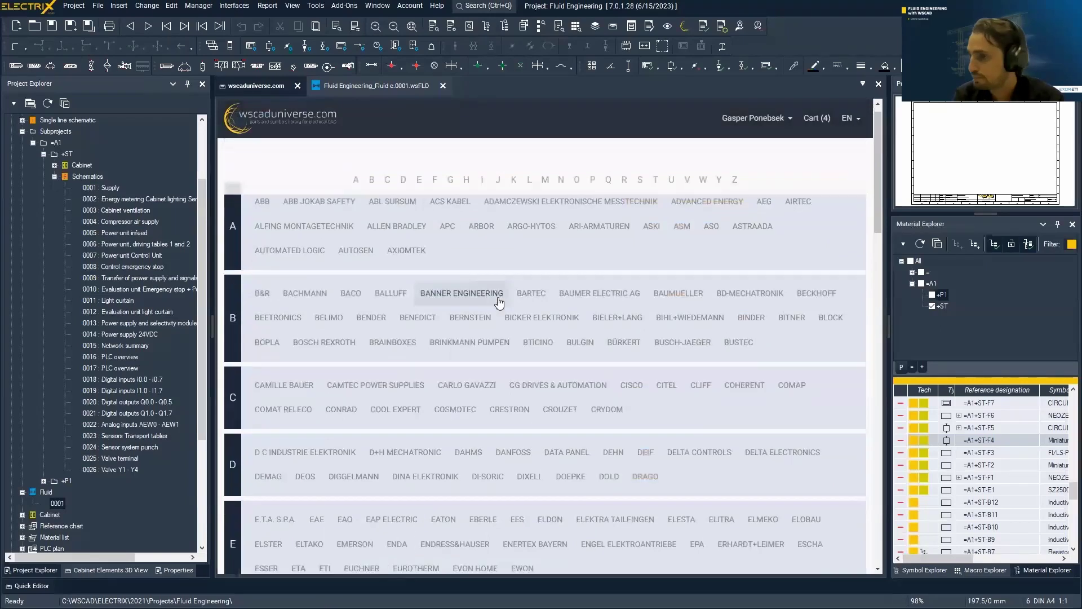
scroll(498, 303, "down", 10)
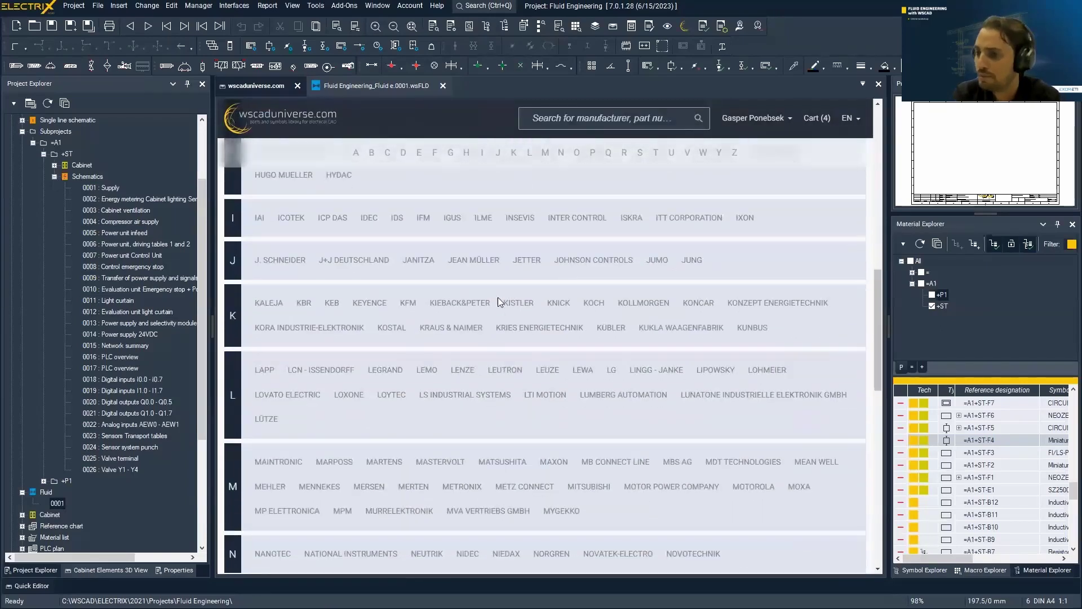
scroll(498, 297, "down", 1)
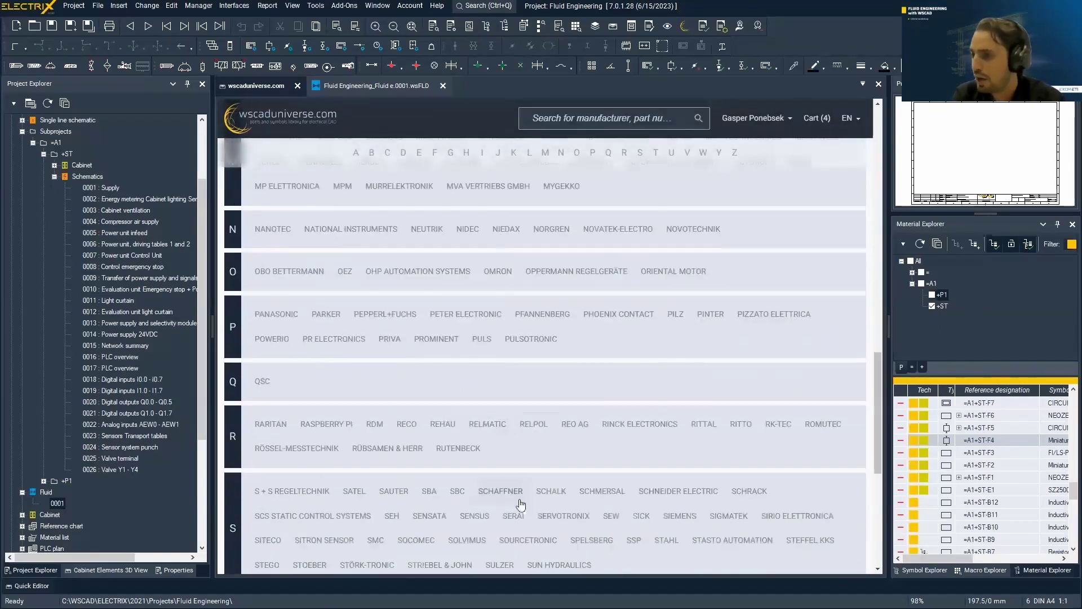
scroll(536, 538, "down", 1)
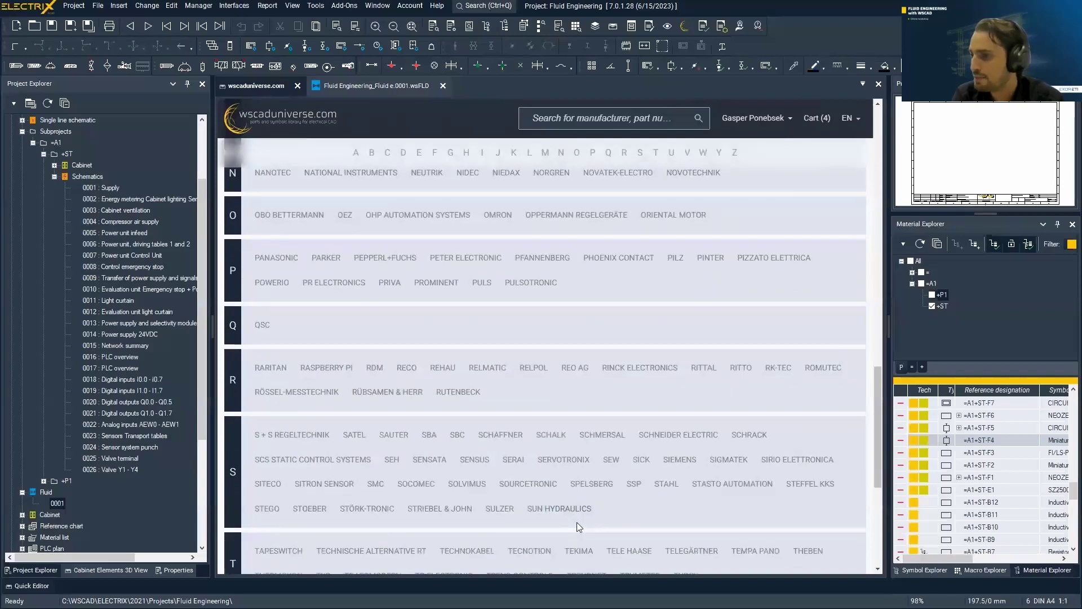
left_click(375, 484)
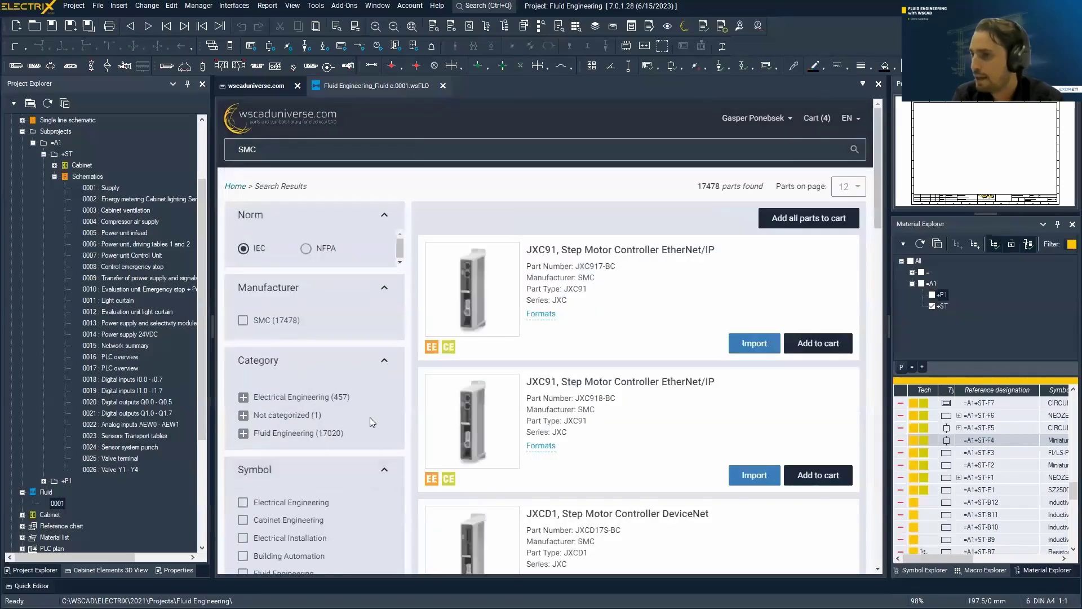
left_click(244, 434)
scroll(359, 458, "down", 1)
scroll(340, 454, "up", 1)
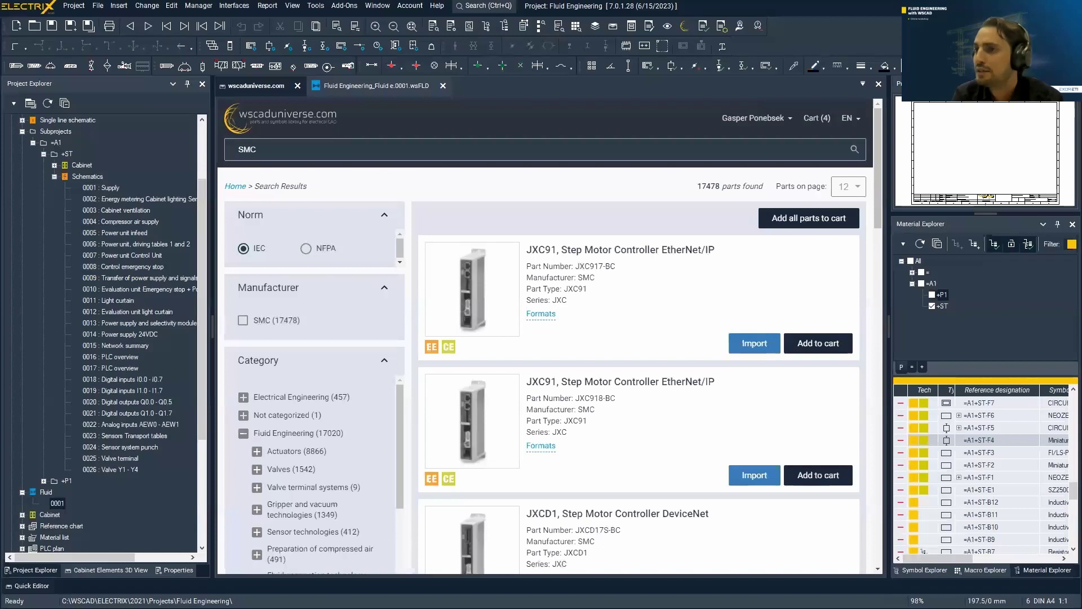
Search the parts library for MGGLB100-75 and add the SMC guided cylinder to the cart.
double_click(248, 150)
type("MGGLB100-75")
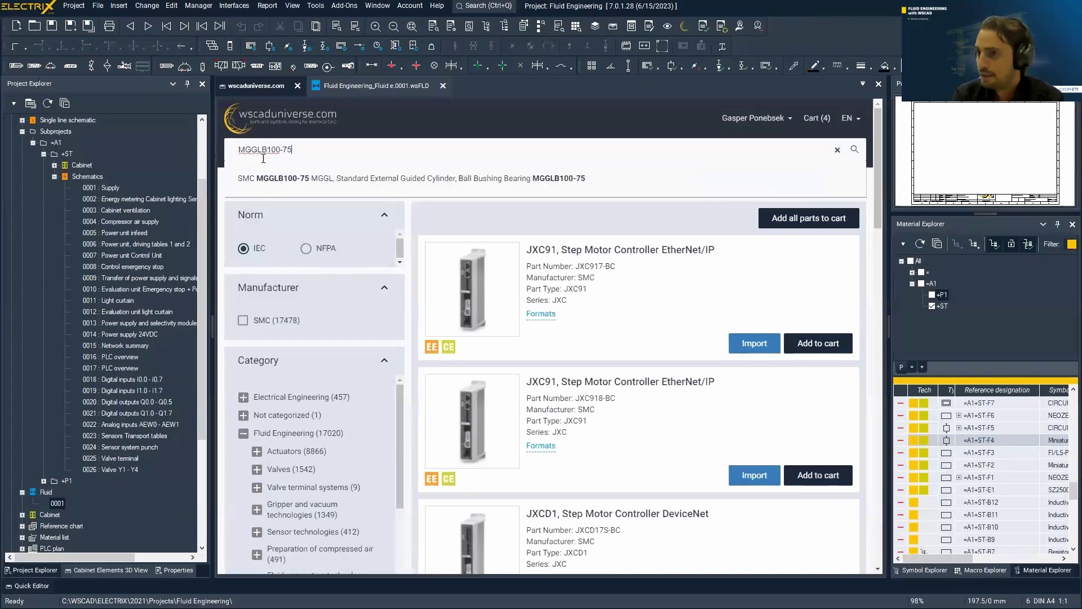
key("Return")
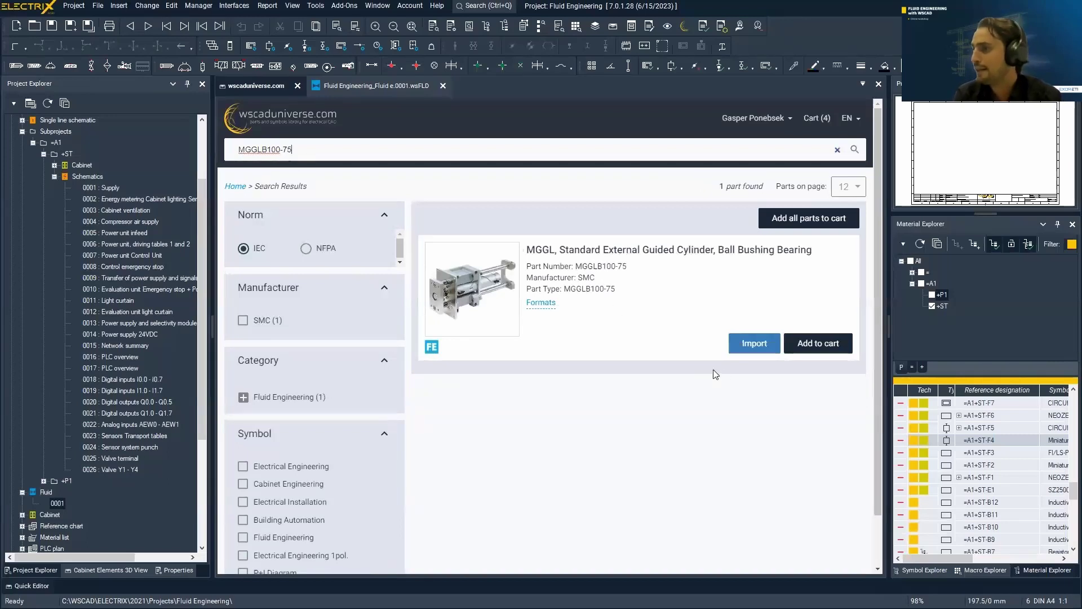
left_click(826, 345)
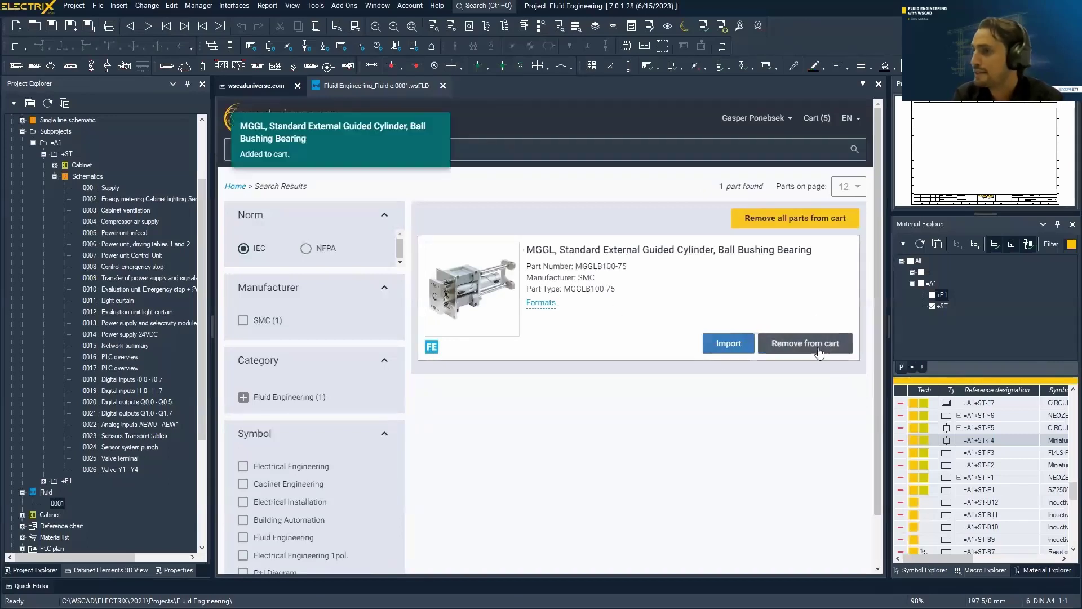
Import all parts in the cart into the local library, overwriting the existing symbols.
left_click(818, 119)
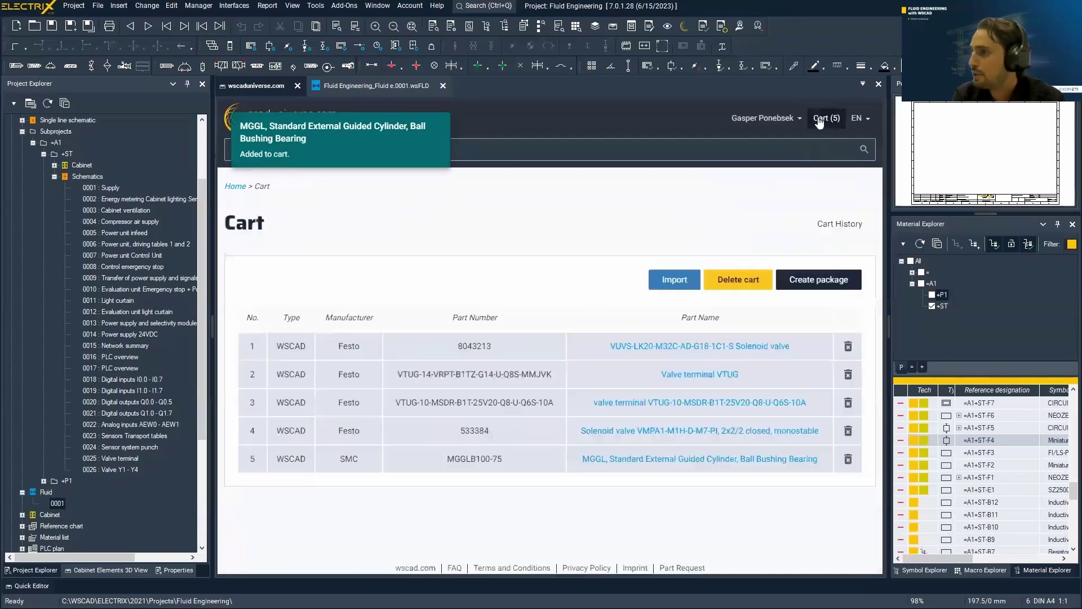
left_click(674, 282)
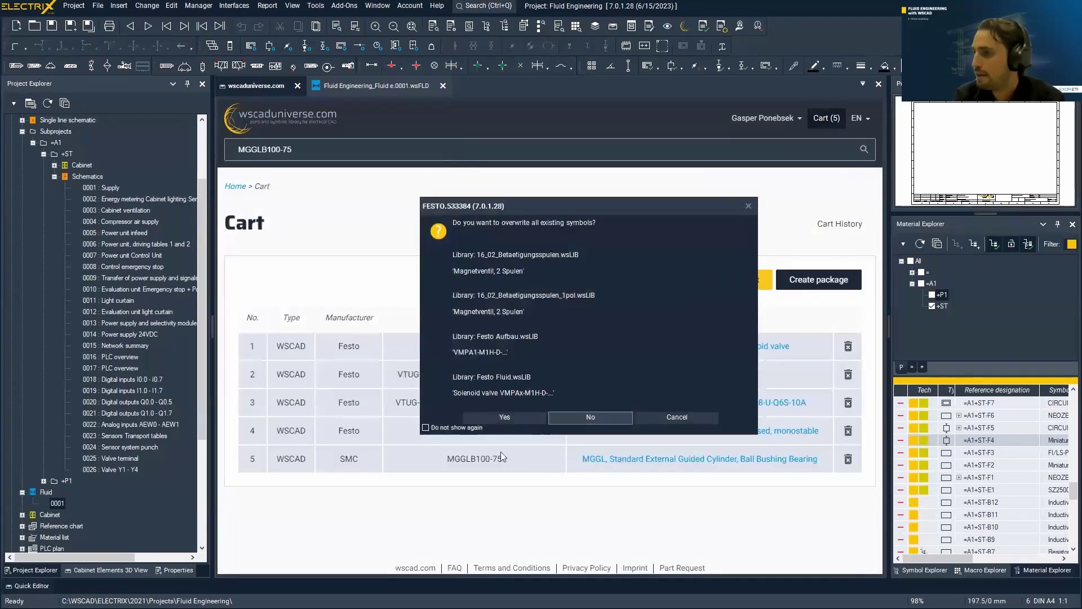
left_click(485, 418)
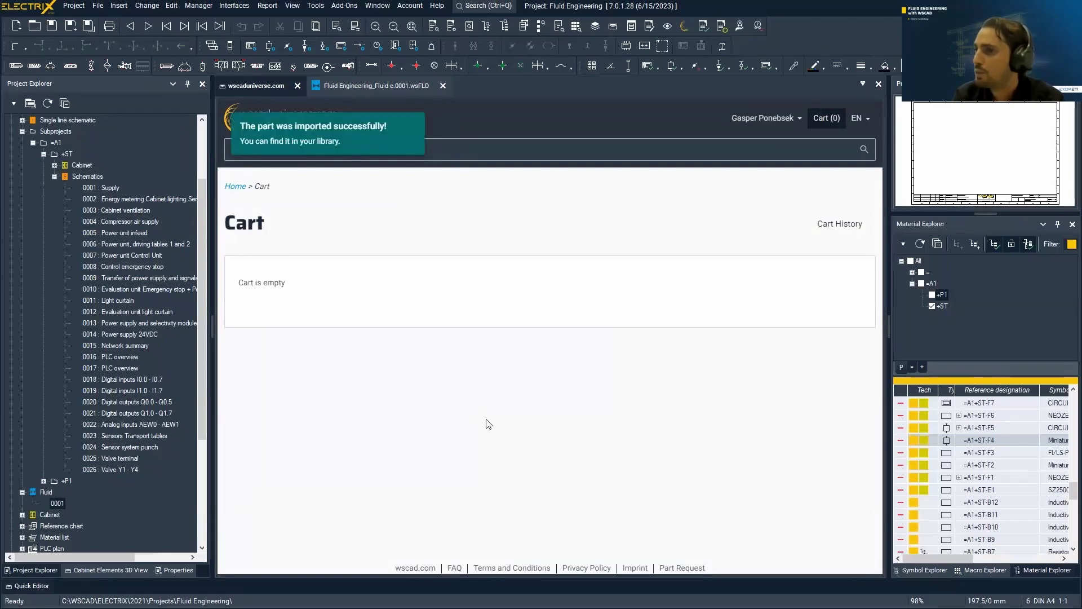
Return to the fluid drawing page and filter the Symbol Explorer library to Fluid Engineering.
left_click(386, 86)
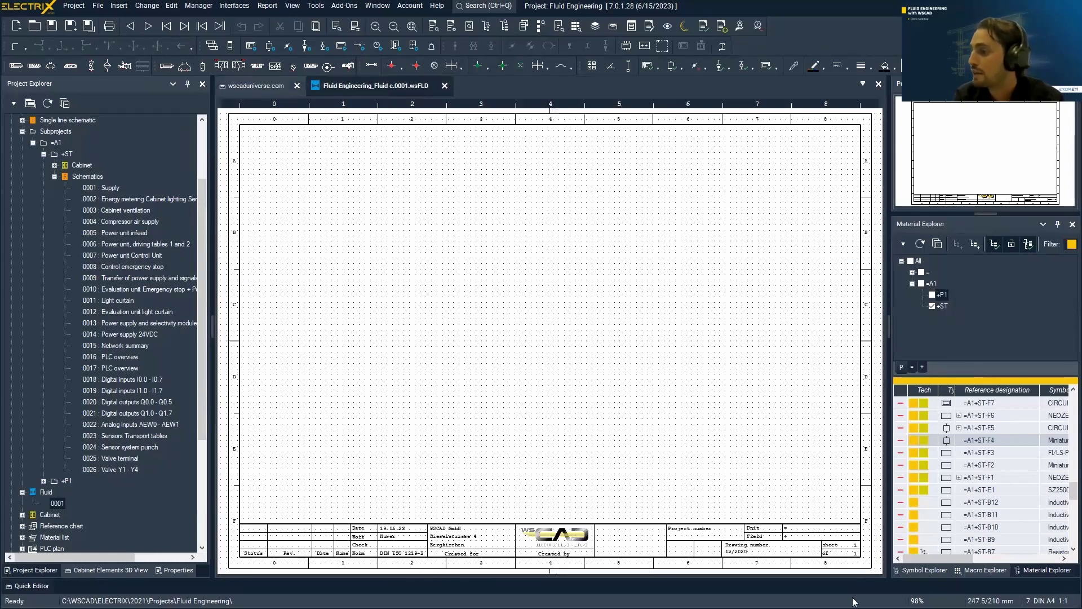
left_click(931, 573)
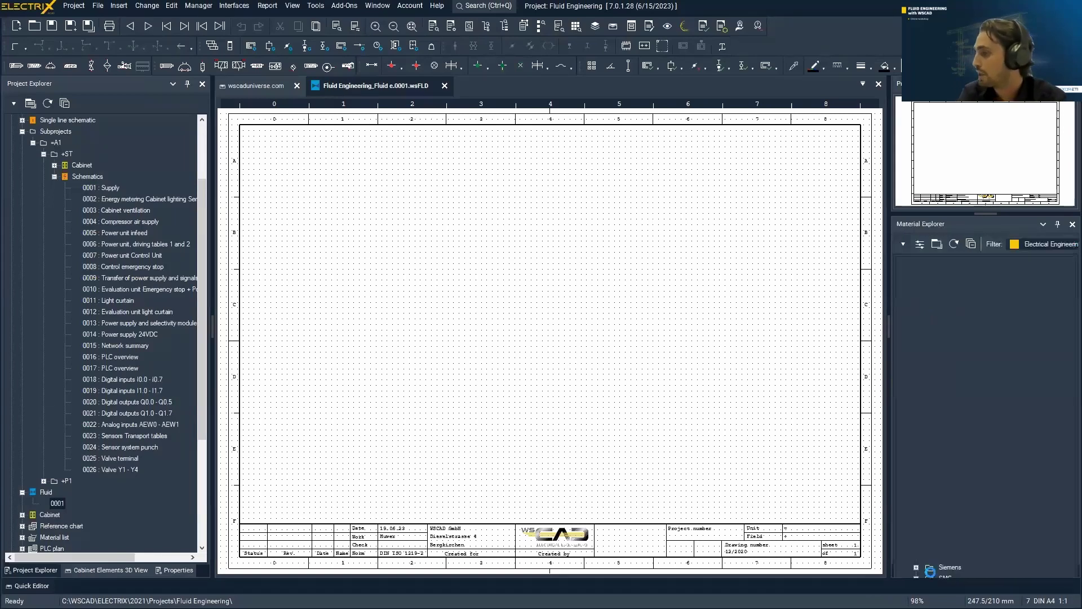
left_click(1032, 572)
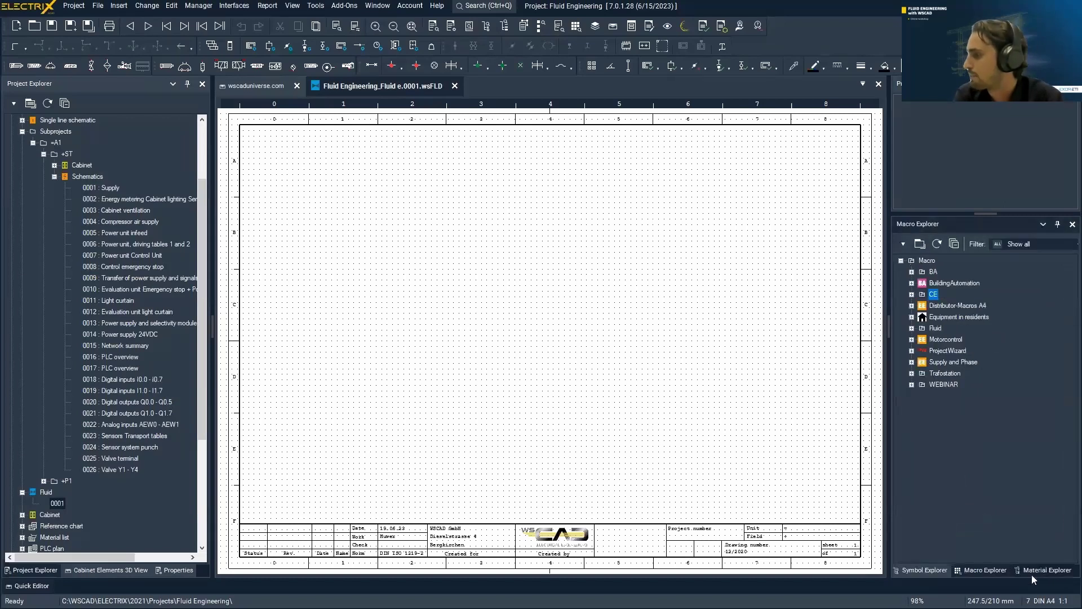
left_click(935, 568)
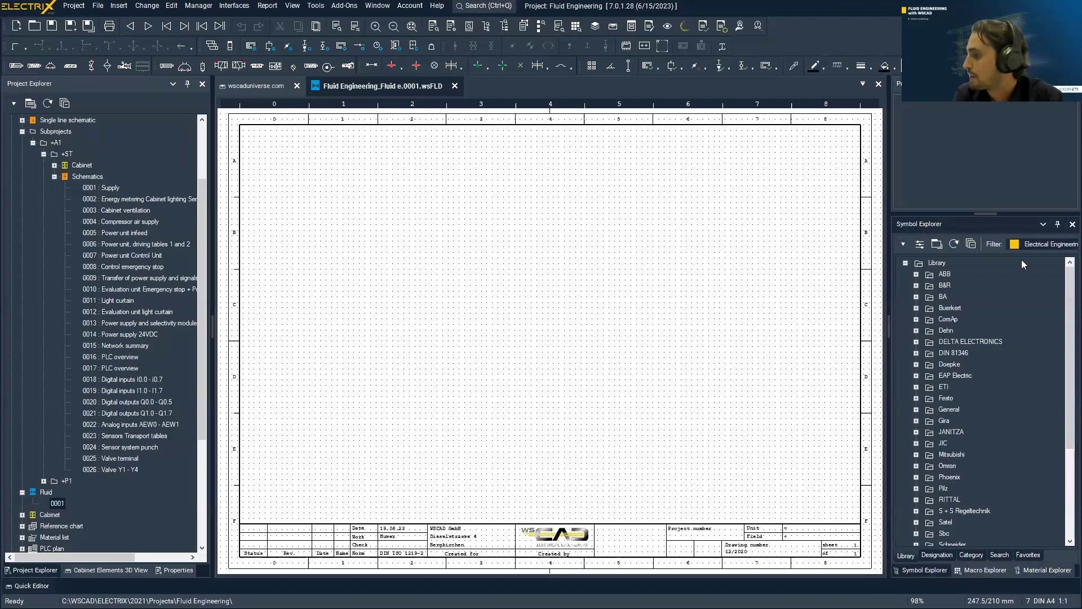
left_click(1029, 244)
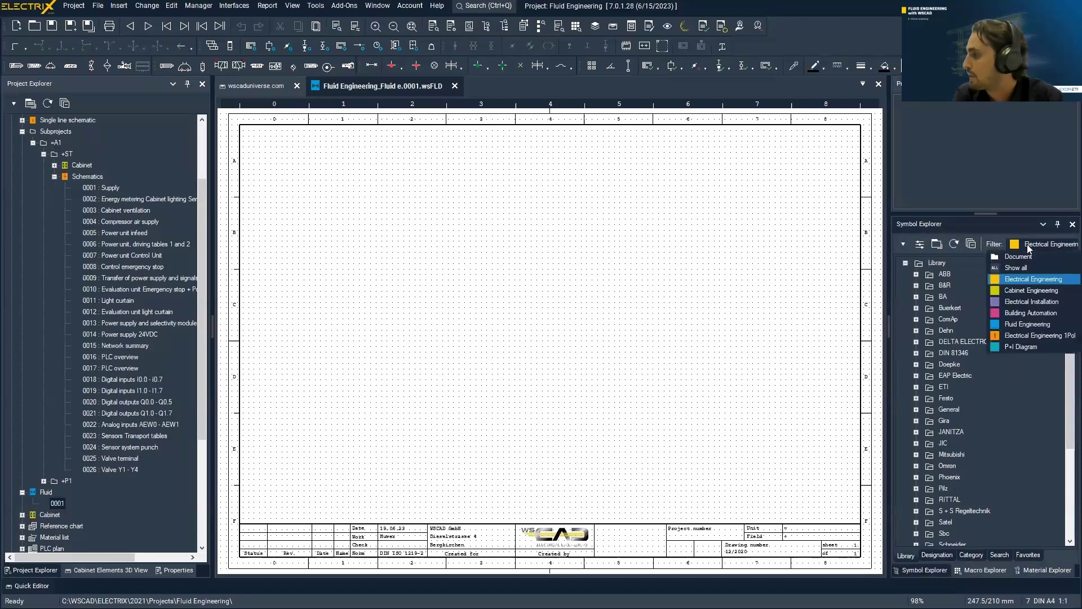
left_click(1023, 324)
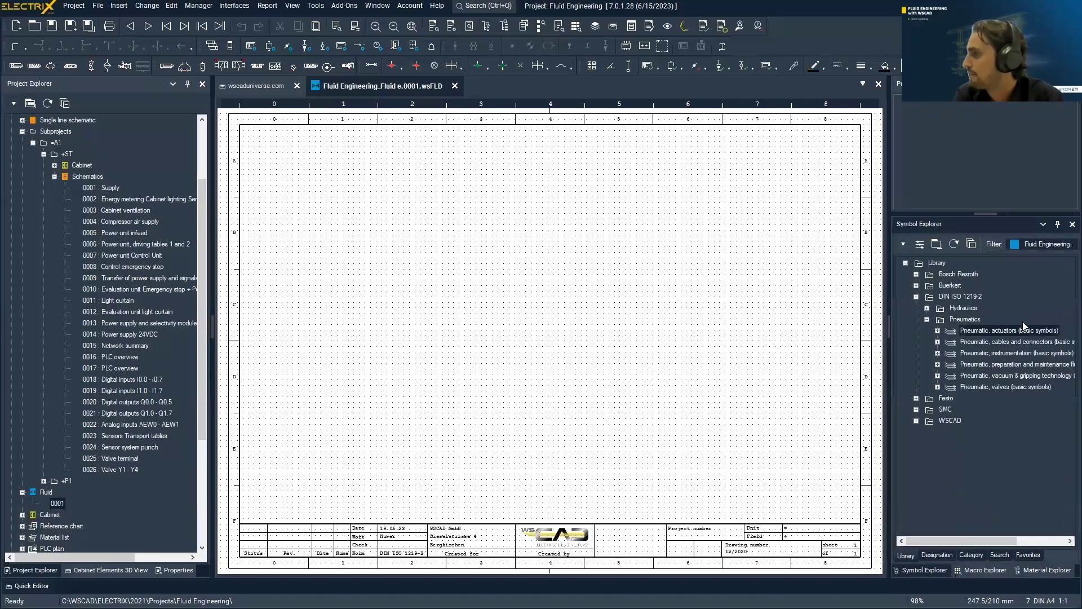
Preview the basic pneumatic valve symbols in the DIN ISO 1219-2 library.
left_click(994, 346)
left_click(972, 386)
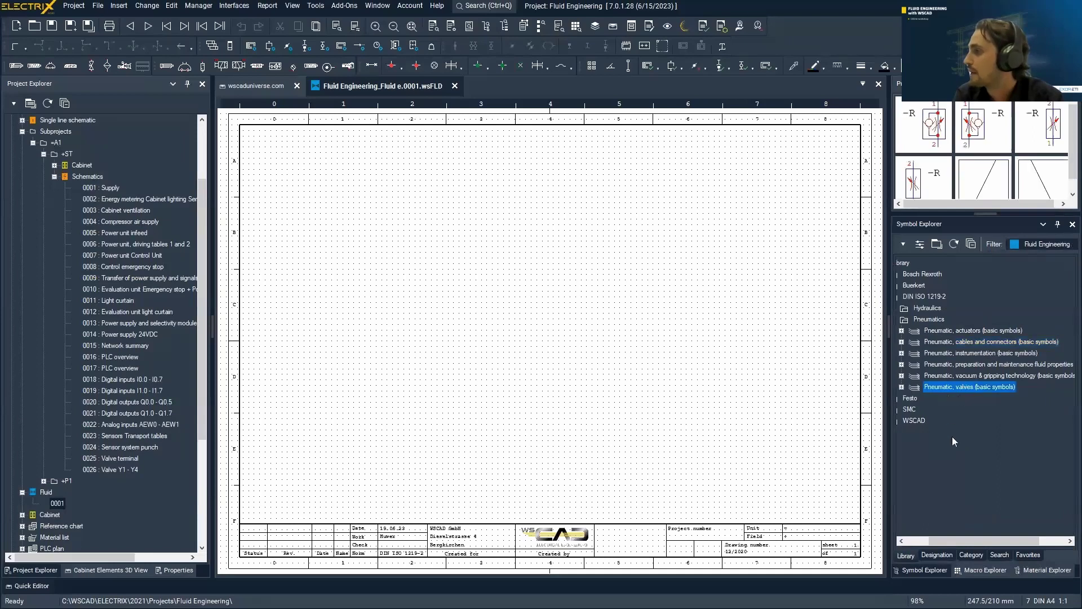
left_click_drag(966, 535, 942, 540)
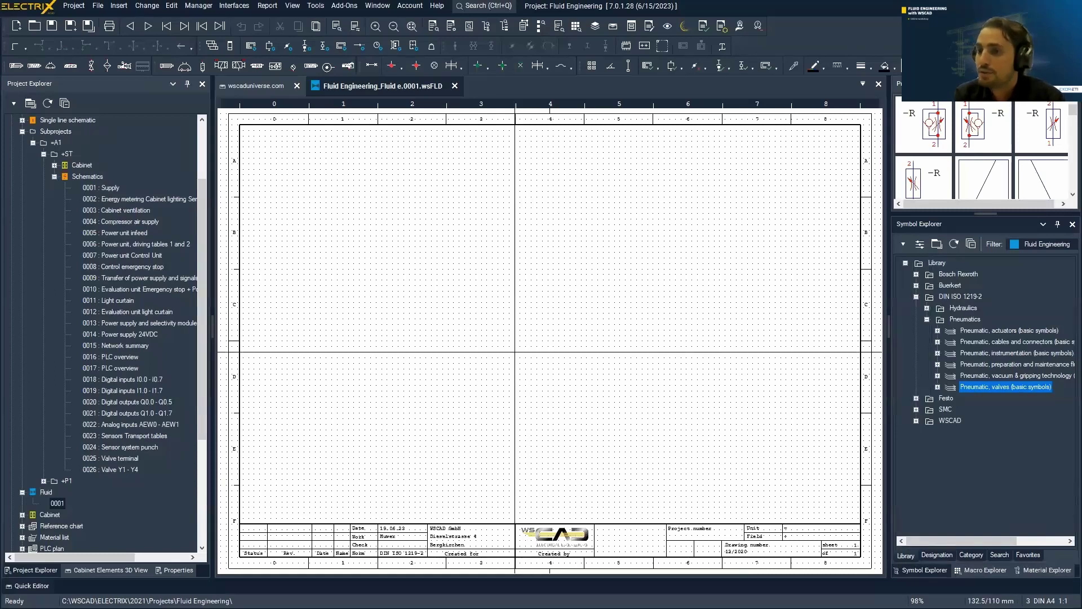
Add four new pages to the project's Fluid folder.
scroll(80, 430, "down", 4)
left_click(45, 356)
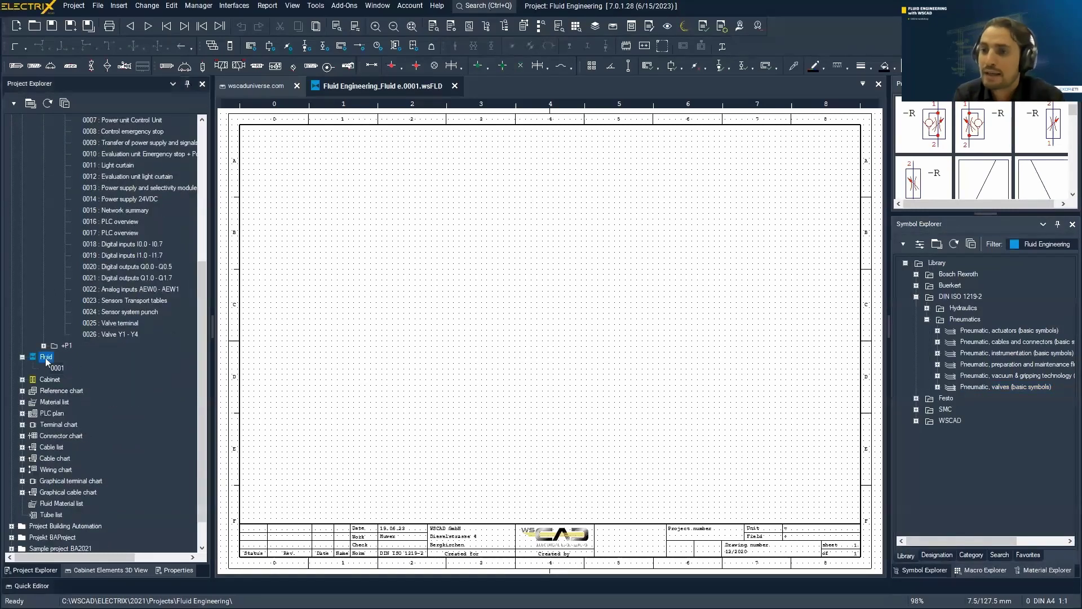
right_click(45, 357)
mouse_move(71, 306)
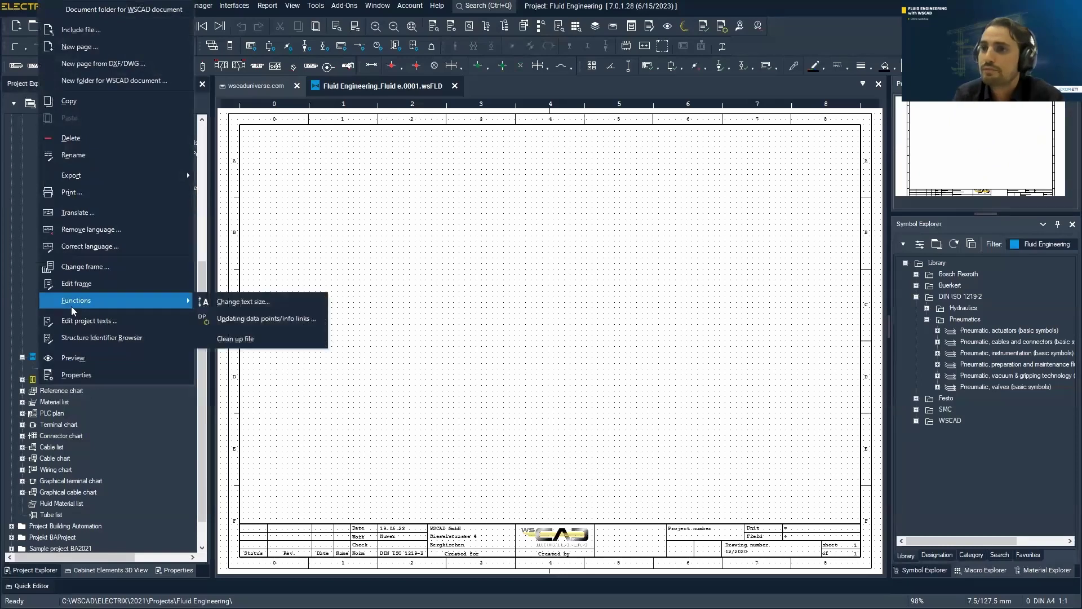
left_click(63, 51)
type("4")
left_click(620, 445)
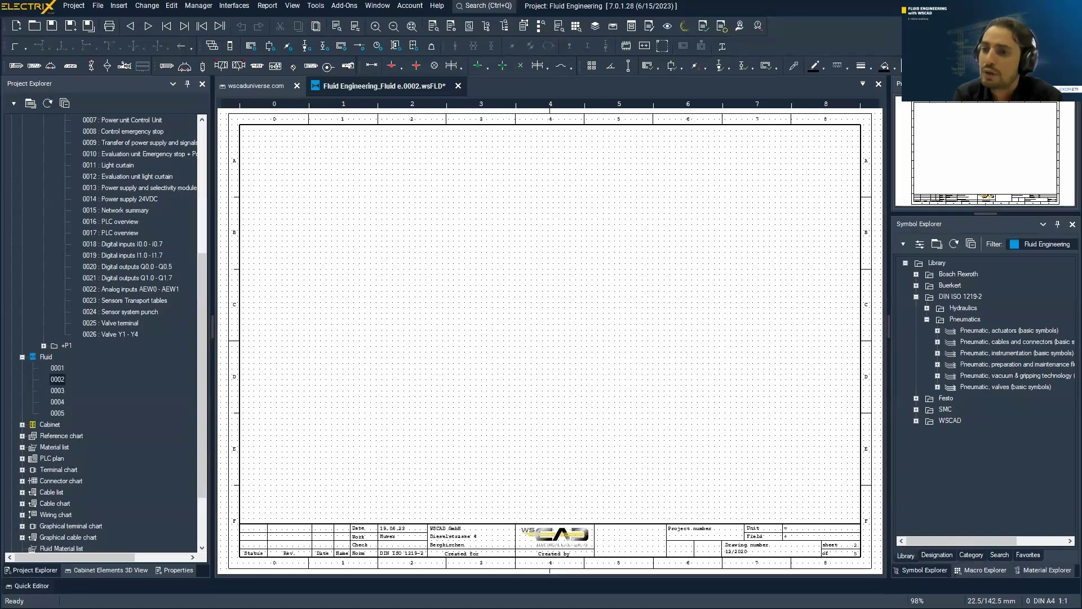
In the Fluid project texts, fill the file contents of pages 0001 to 0004 with Pneumatic plan punch up/down, Ventils, Pneumatic overview and VTUG Y1 - Y4.
right_click(45, 357)
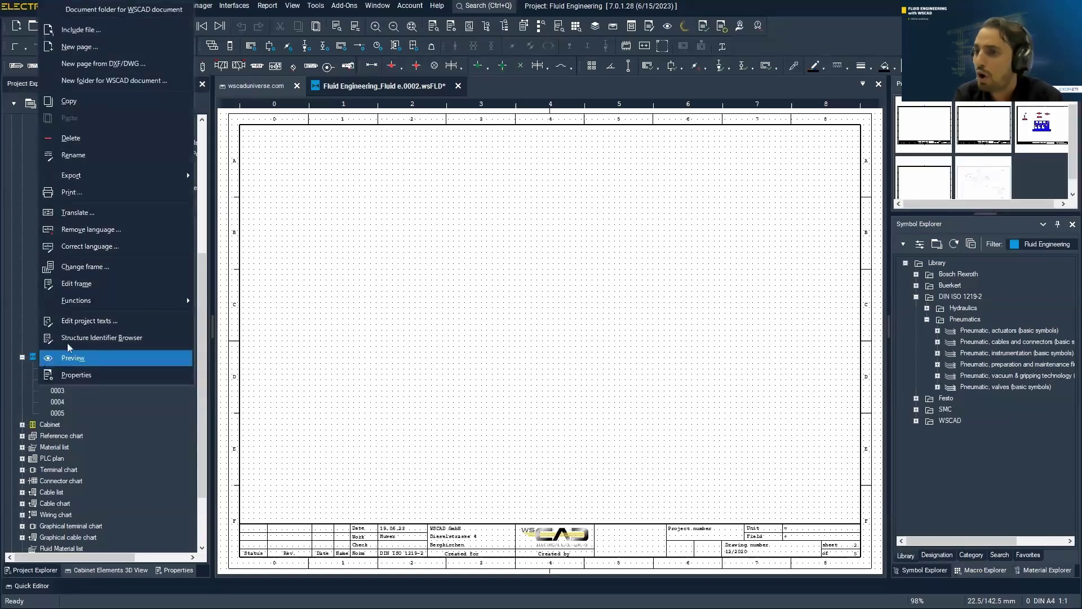
left_click(134, 319)
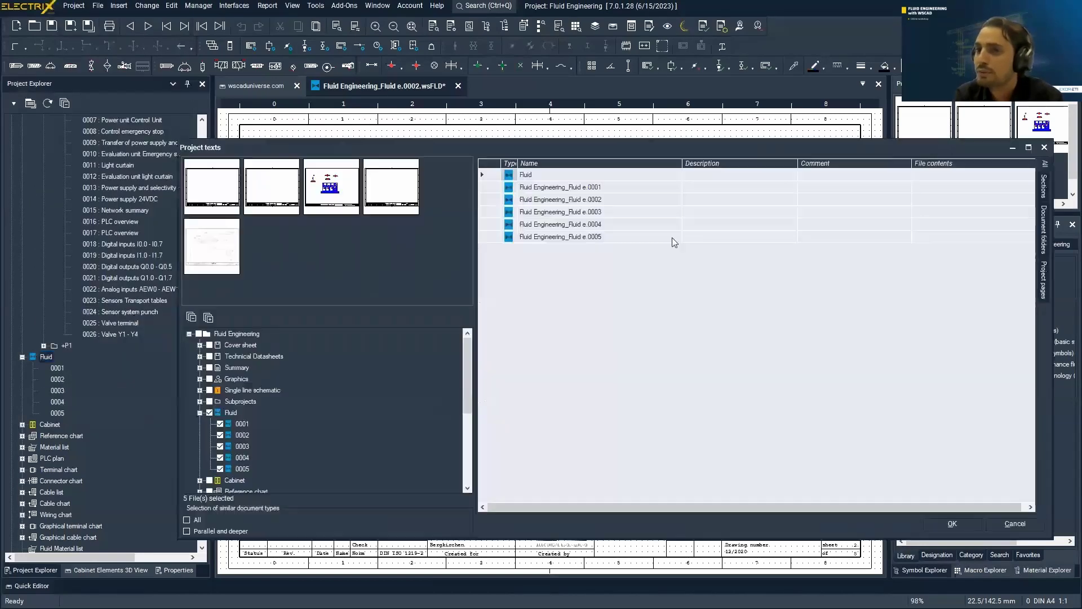
left_click(931, 186)
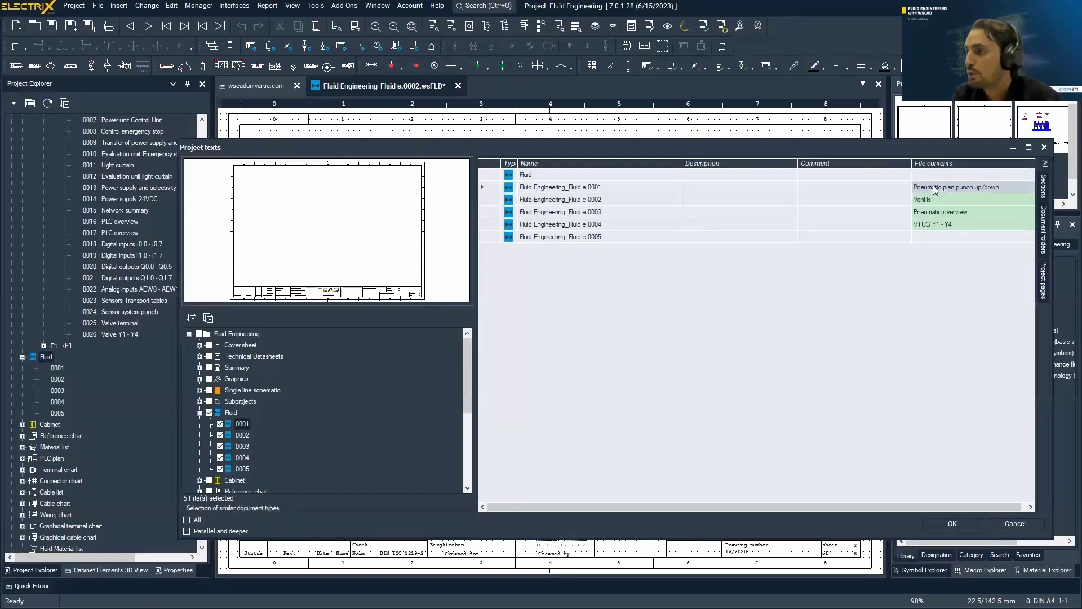
Set the file contents of page 0005 to Valve Y5, apply the project texts and expand the Fluid folder.
double_click(938, 235)
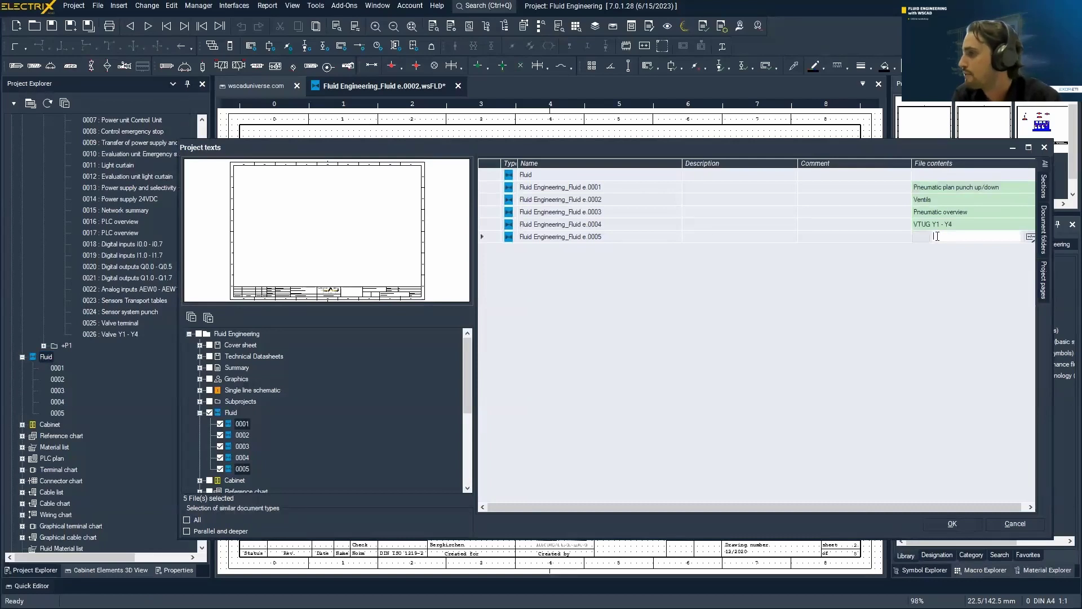
type("V")
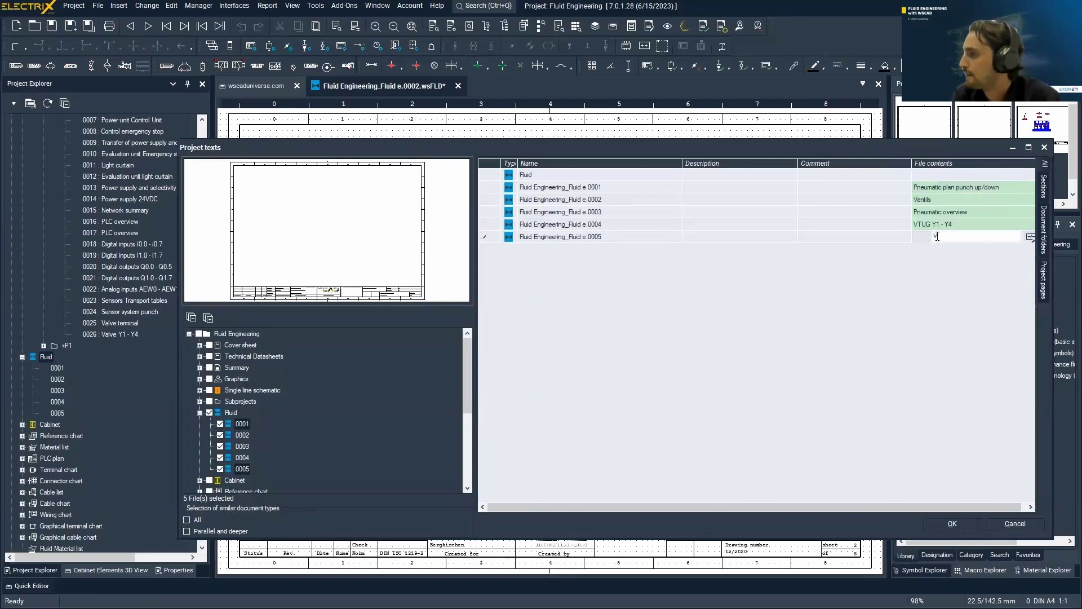
type("e")
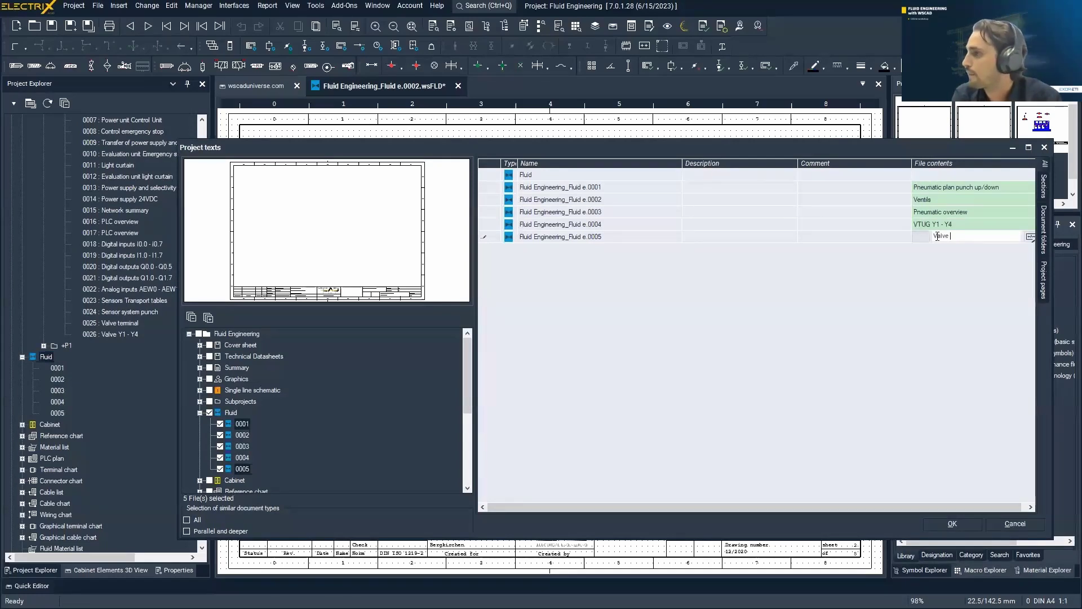
type("lve Y5")
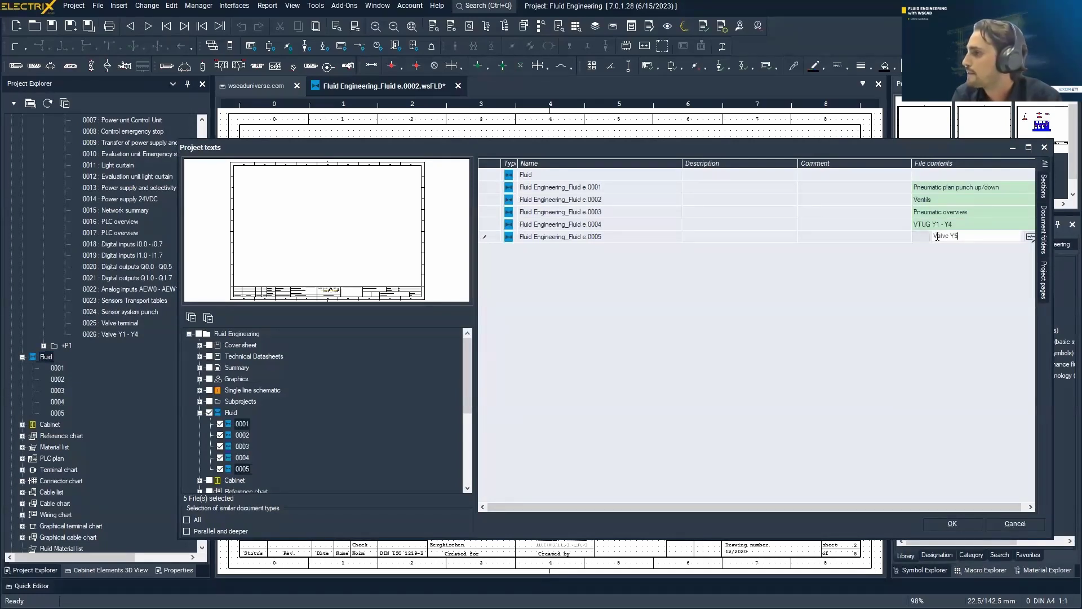
left_click(957, 524)
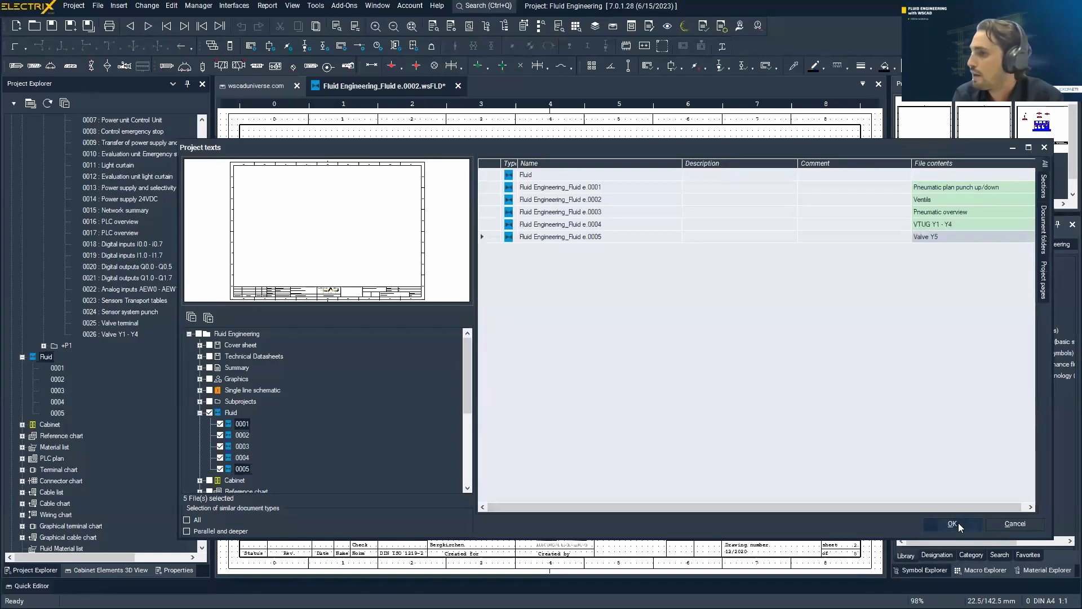
left_click(957, 524)
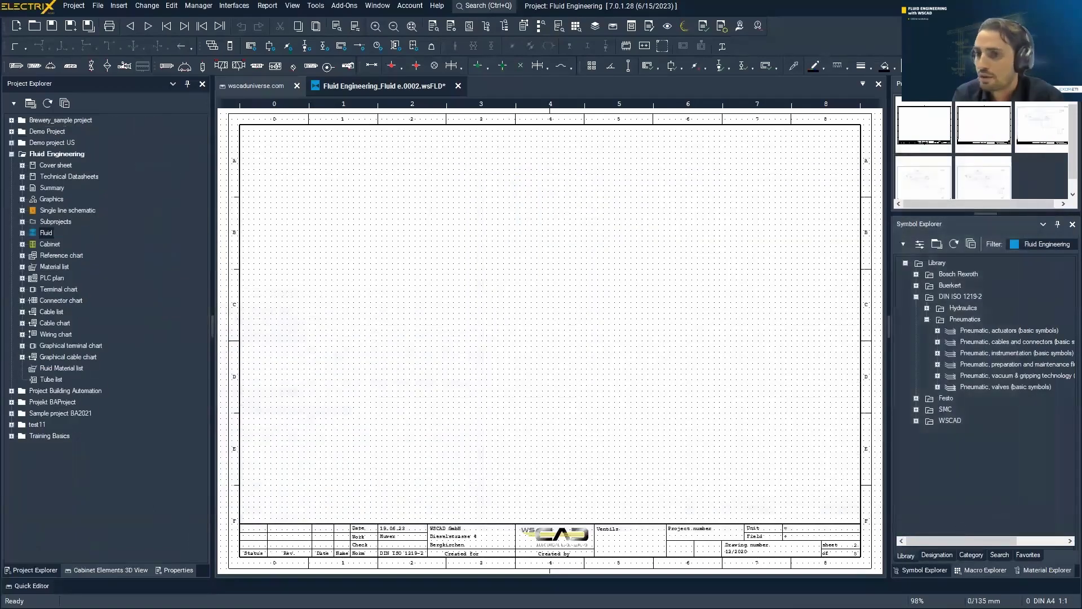
left_click(22, 232)
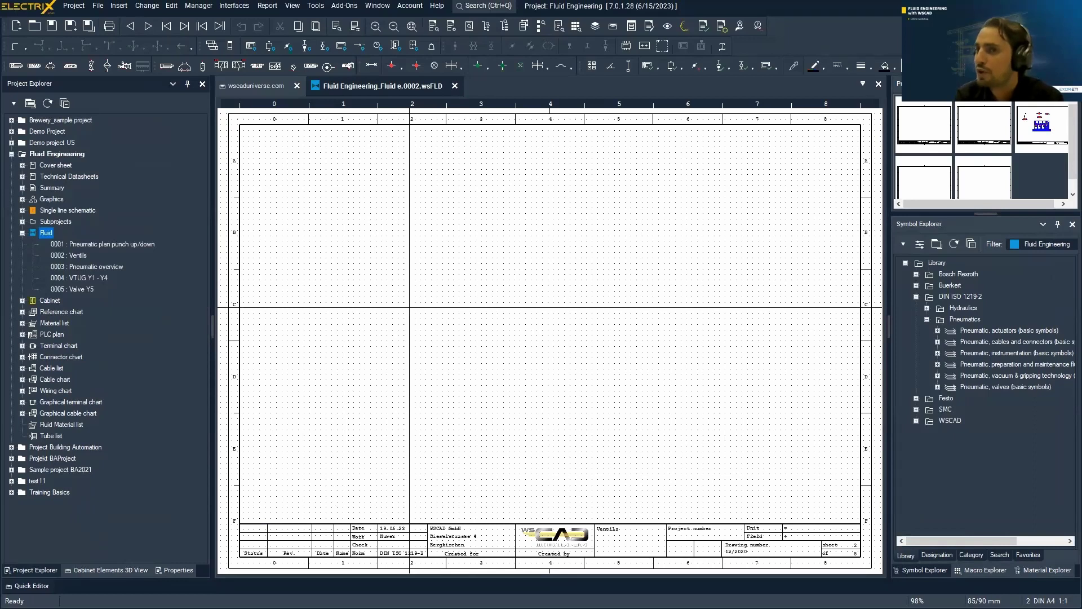
Place an air maintenance unit on fluid page 0002 and a compressed air source in line with its port 1.
key("ctrl+q")
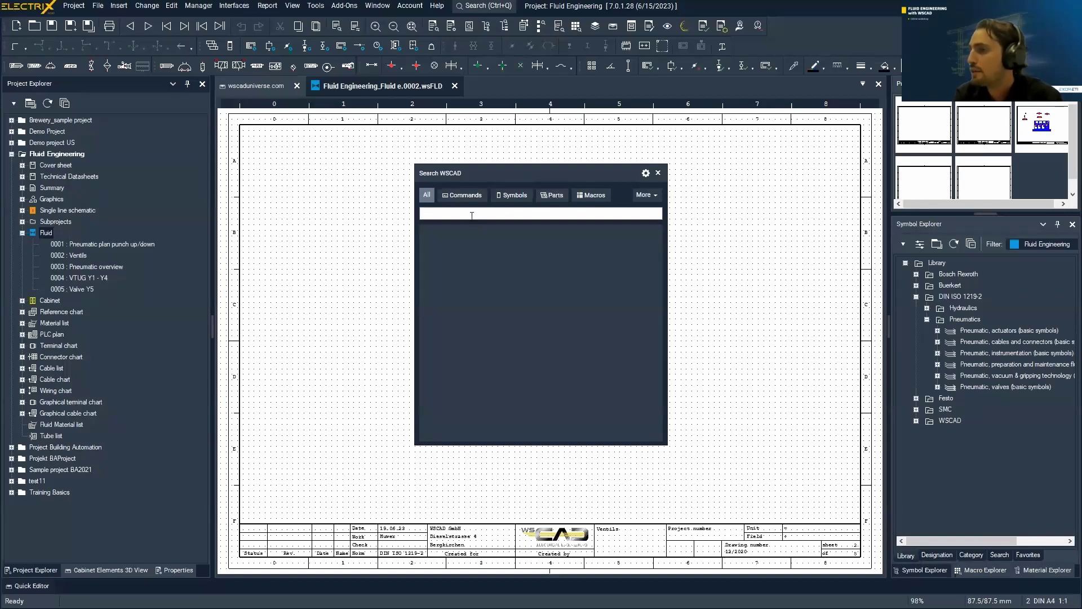
left_click(479, 244)
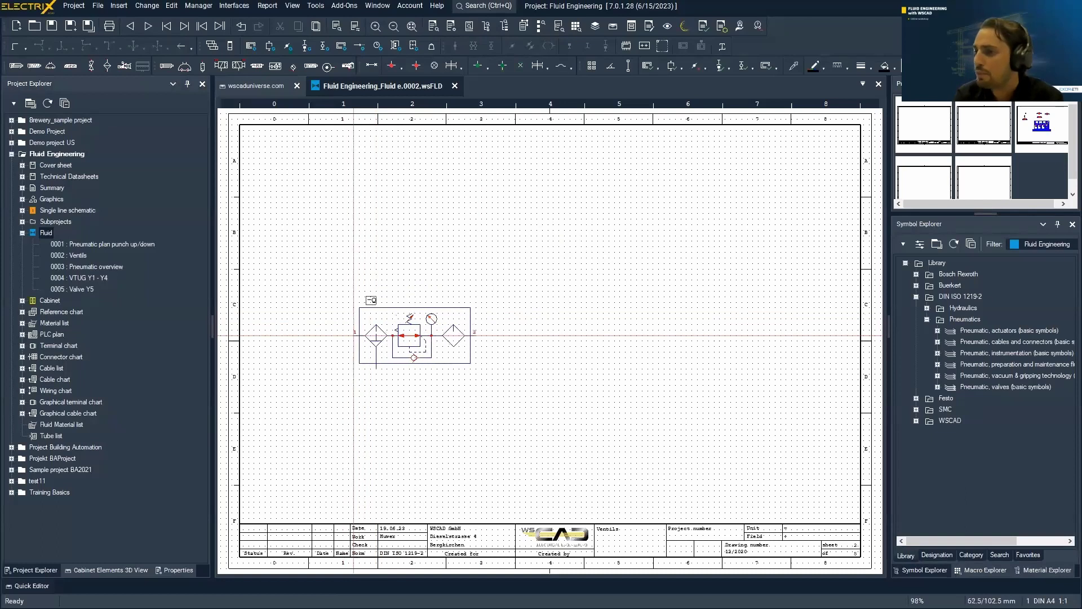
left_click(348, 335)
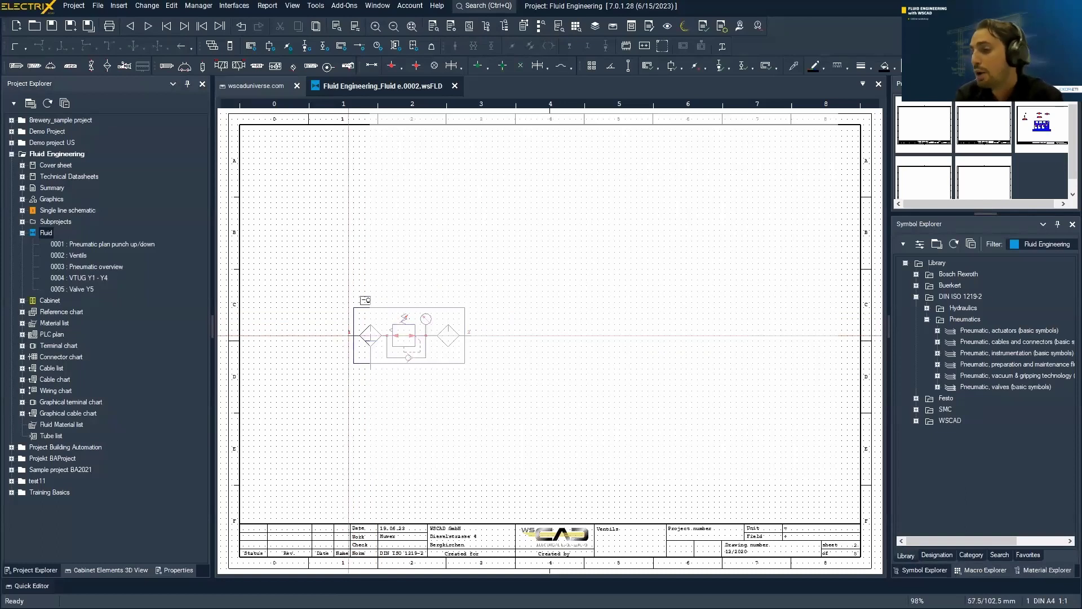
left_click(758, 475)
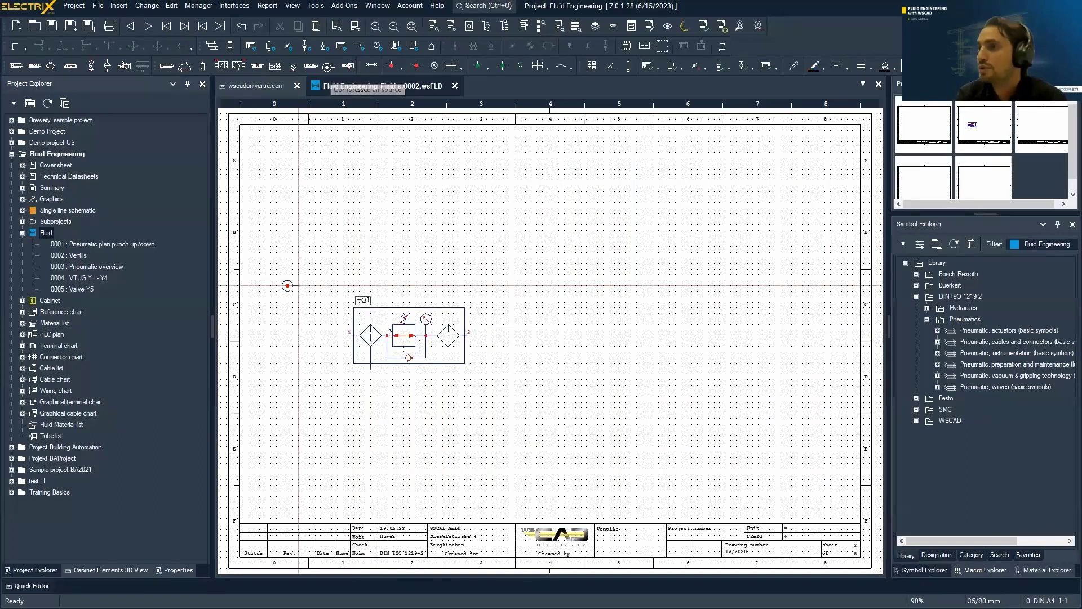
left_click(303, 335)
left_click(743, 473)
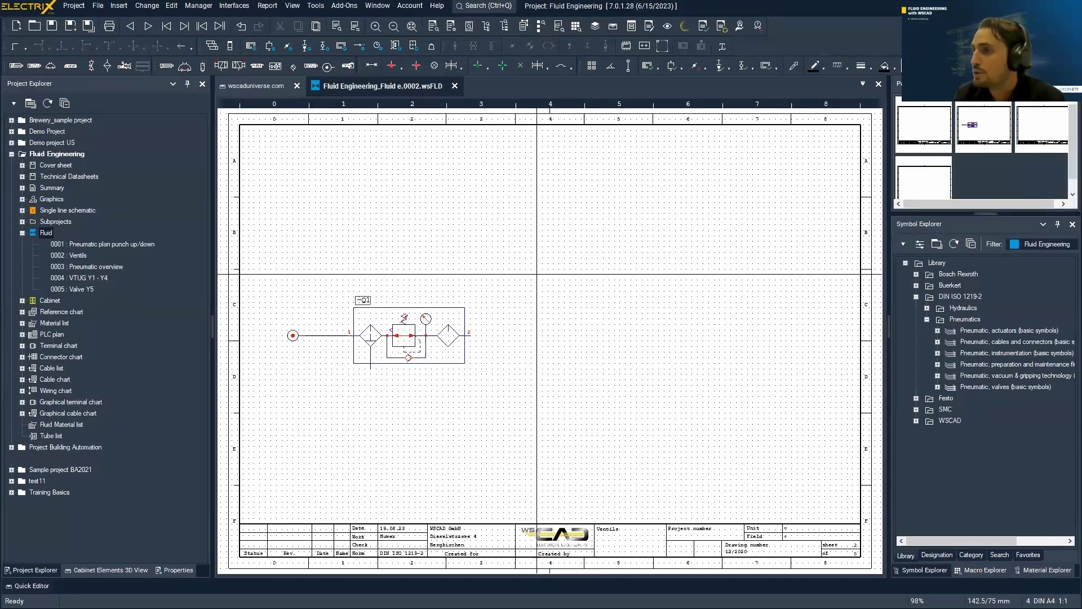
Search for 52 and place the Festo solenoid valve VSNC-FC-M52-MD-G14-F8 above and beyond the maintenance unit's outlet.
key("ctrl+q")
type("53")
key("BackSpace")
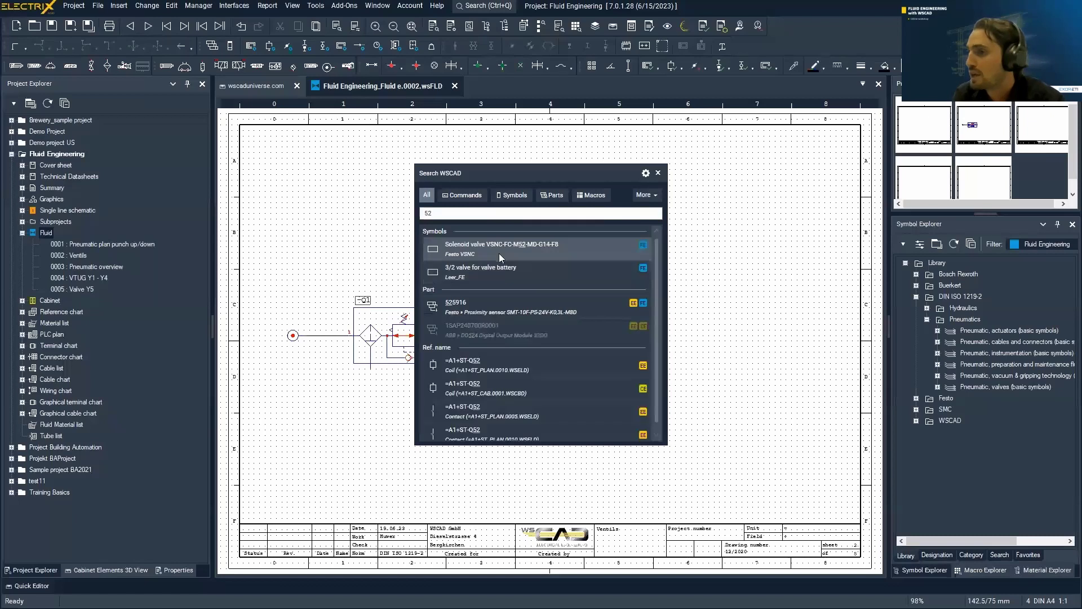
left_click(497, 248)
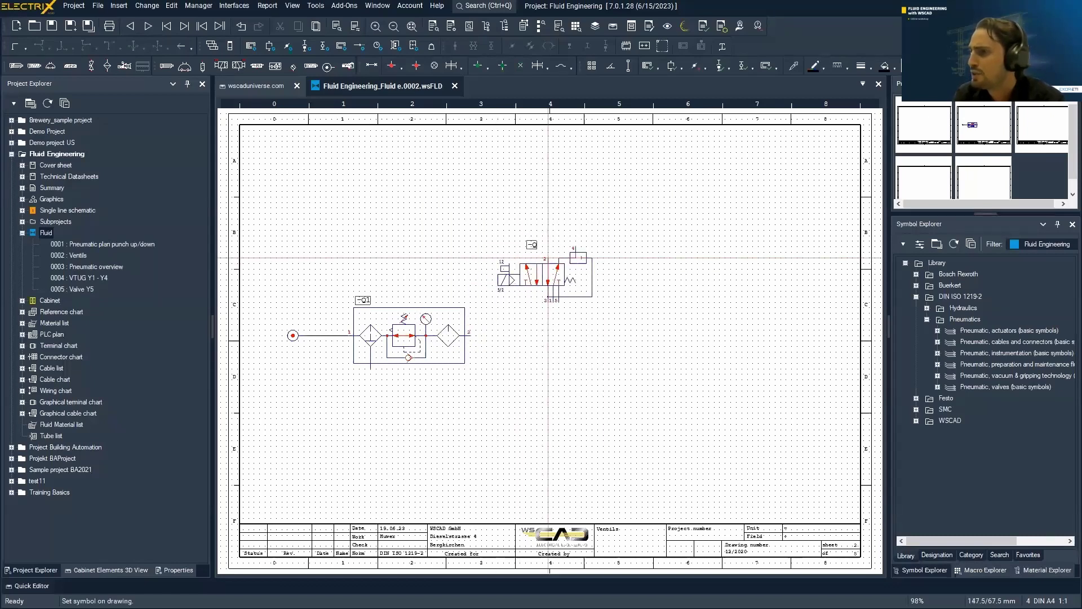
left_click(558, 258)
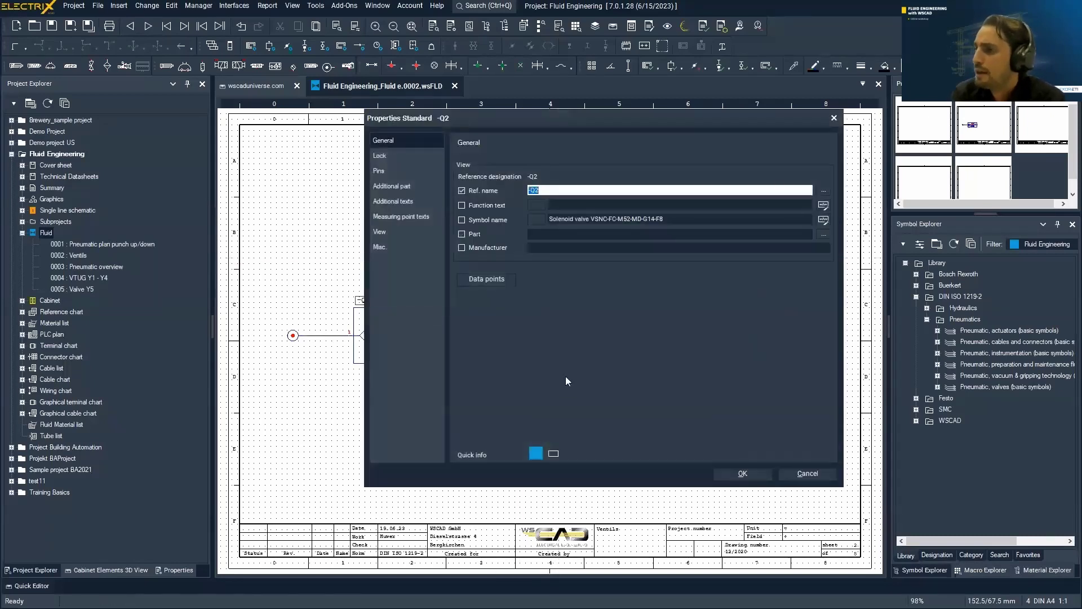
left_click(738, 472)
Connect port 2 of maintenance unit -Q1 to port 1 of valve -Q2 with a T-connection below the valve.
scroll(544, 271, "up", 4)
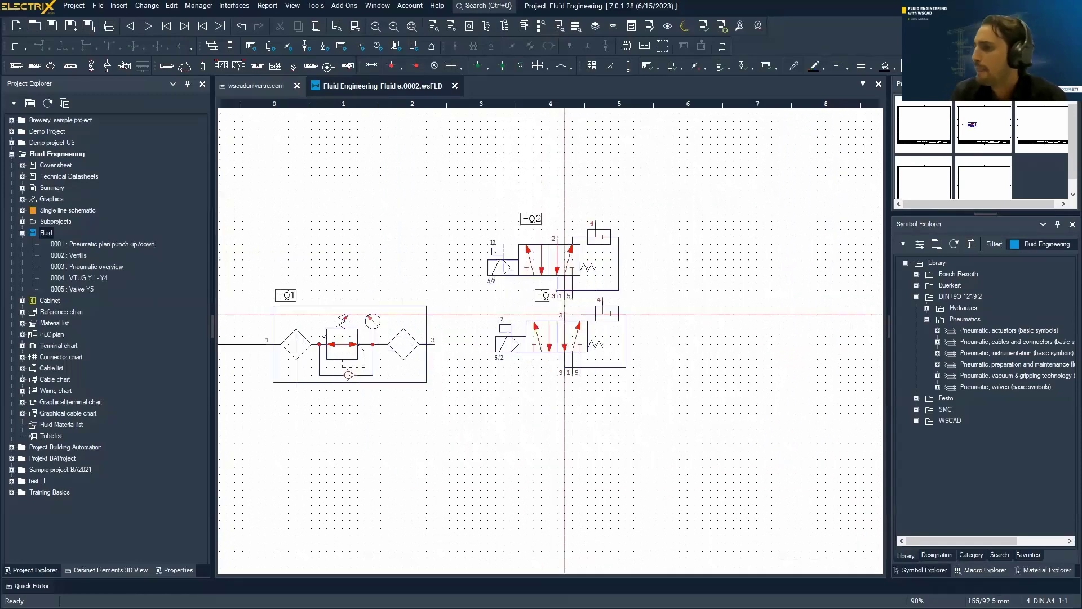
left_click(392, 66)
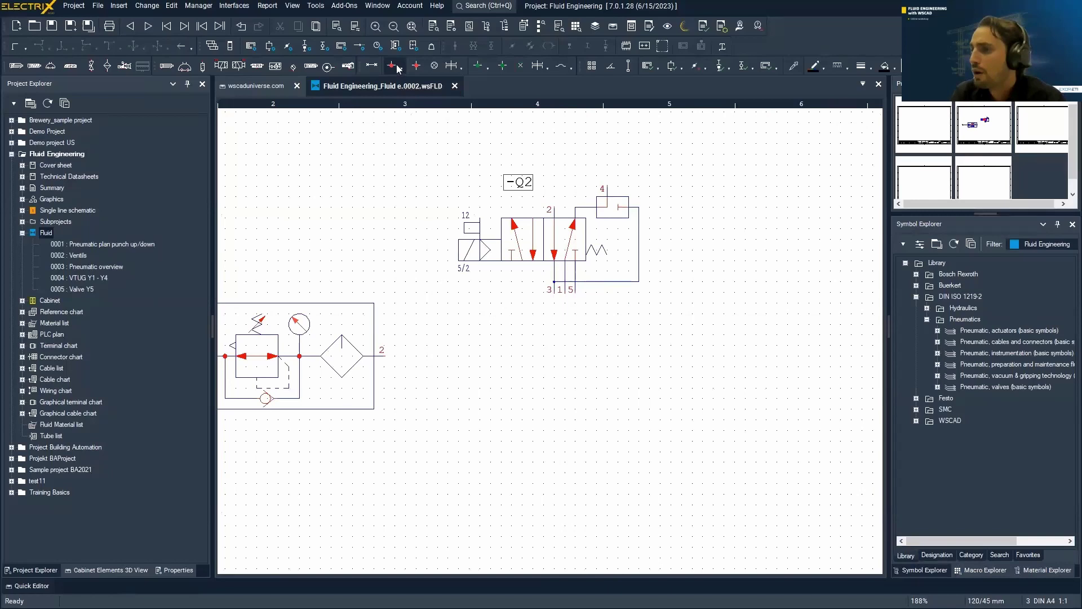
left_click(600, 382)
key("Escape")
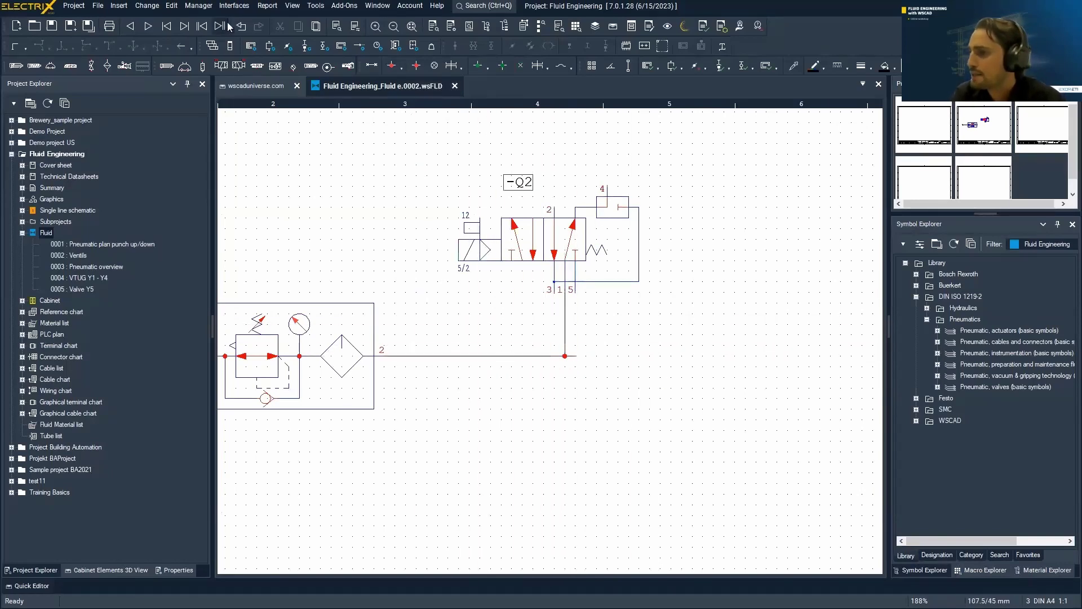
Place a muffler on port 5 of solenoid valve -Q2, keeping its default properties.
left_click(204, 69)
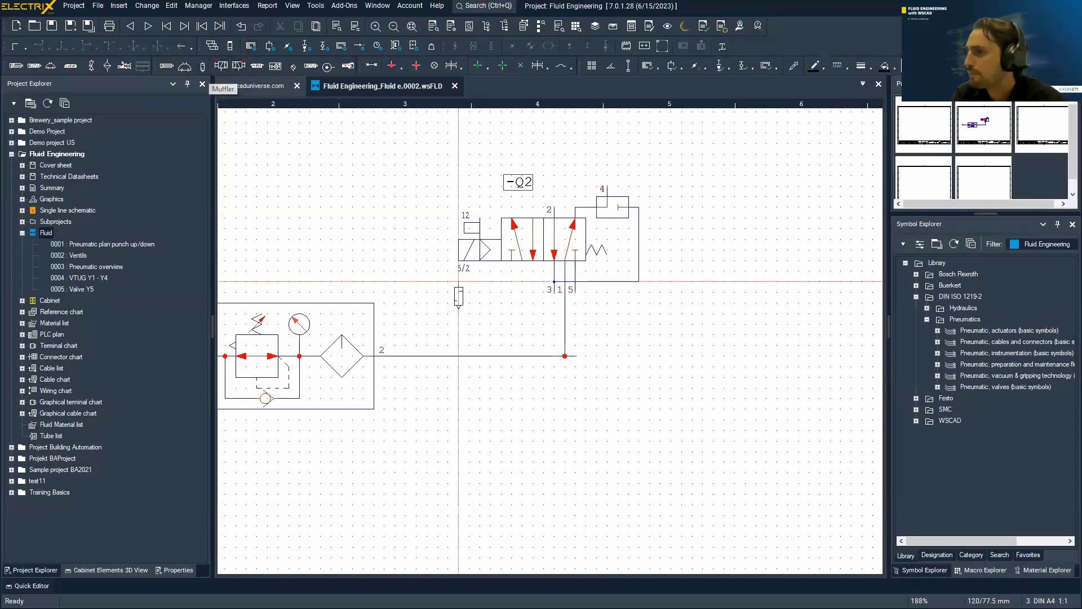
left_click(576, 314)
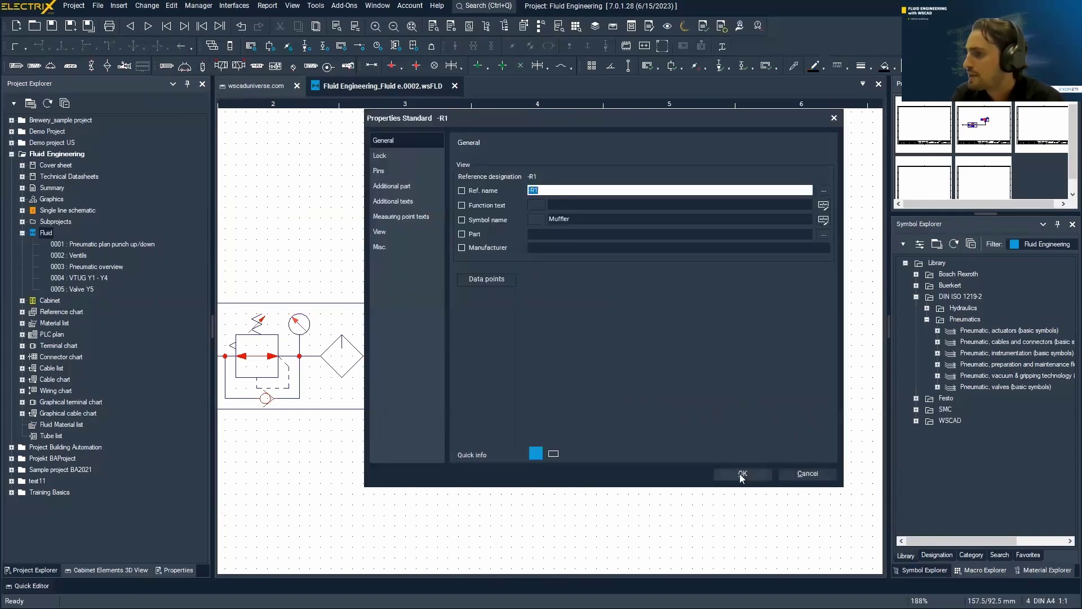
left_click(743, 474)
Search for the SMC guided cylinder MGGLB100-75 and place it above valve -Q2, with cylinder port 2 aligned to valve port 4.
scroll(675, 342, "down", 3)
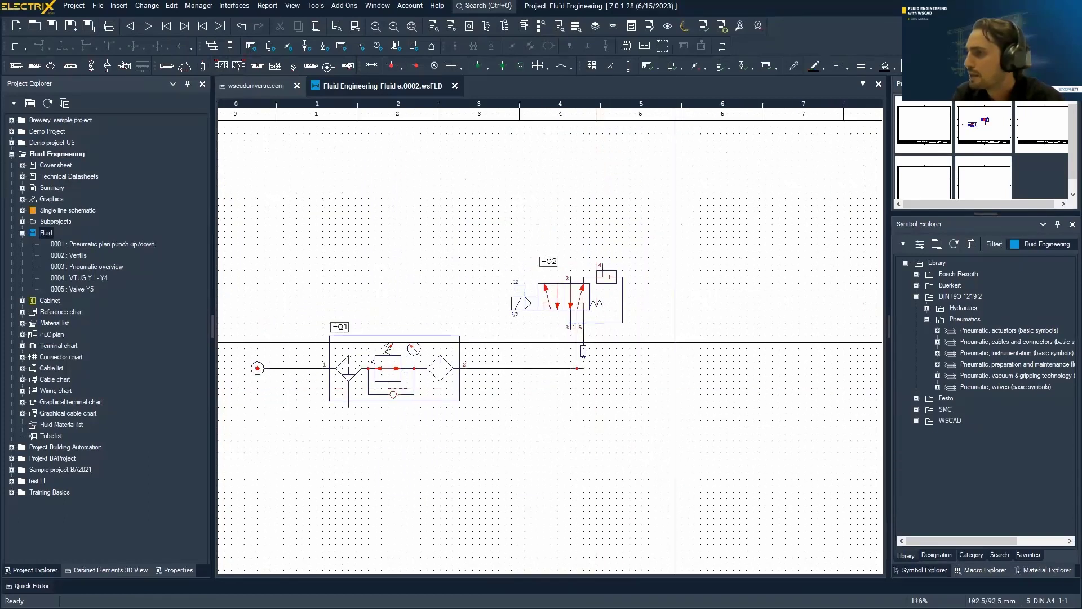
key("ctrl+q")
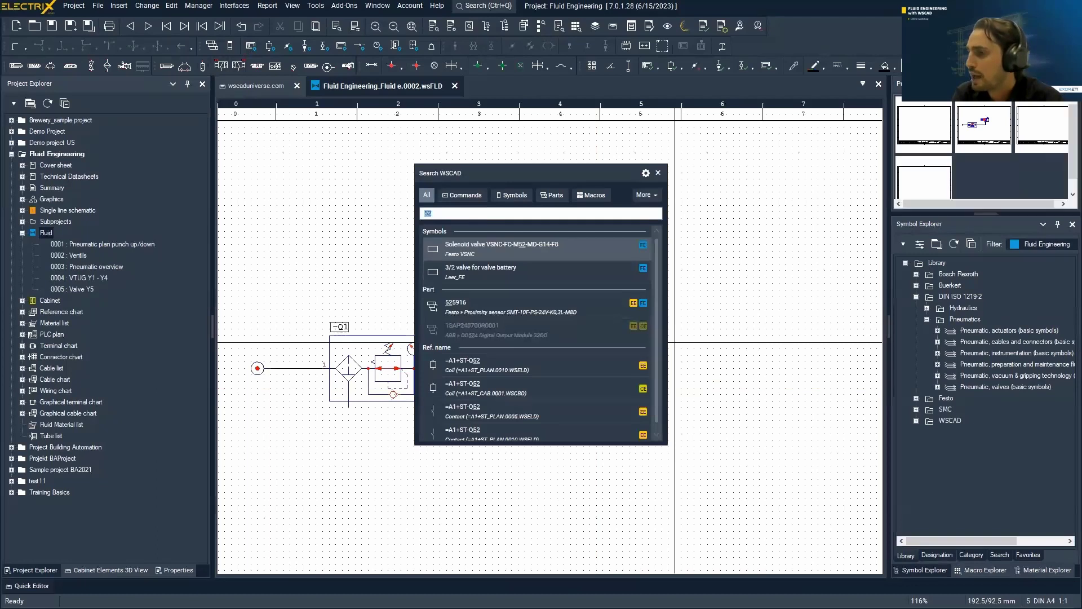
type("mg")
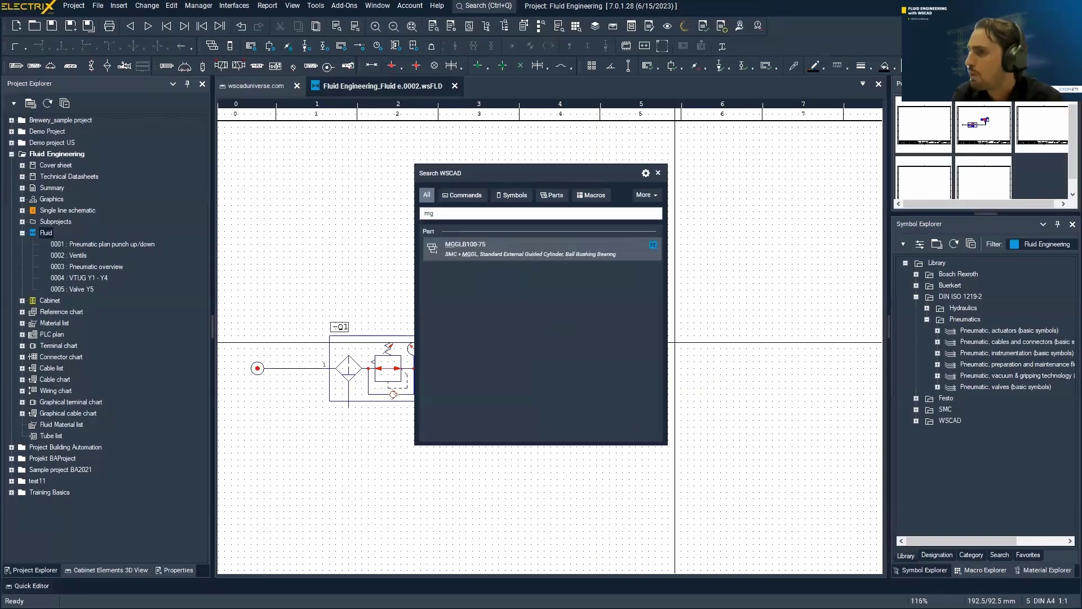
double_click(482, 250)
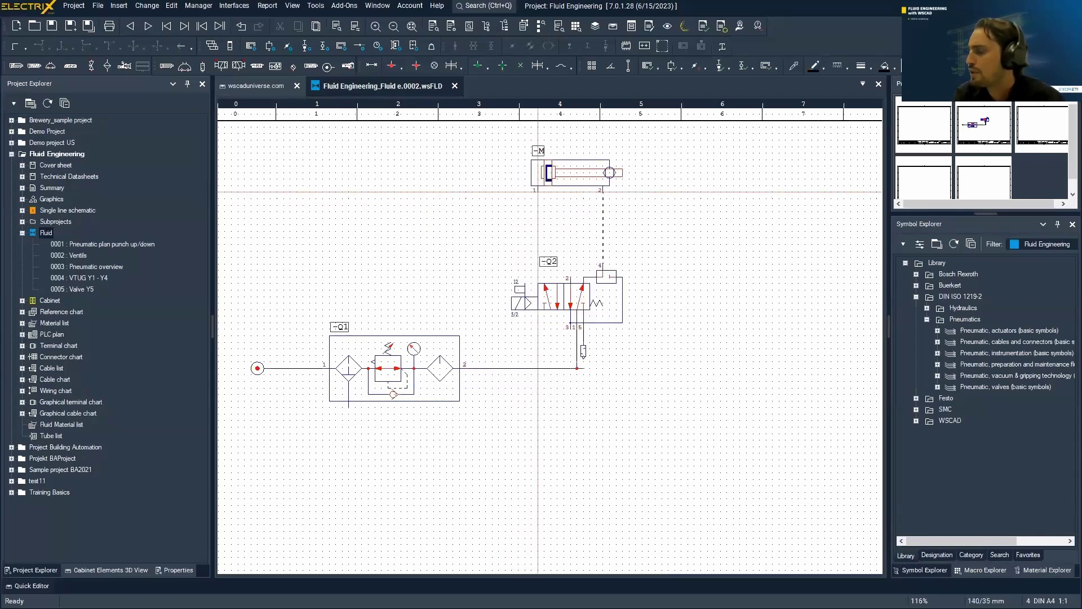
left_click(539, 205)
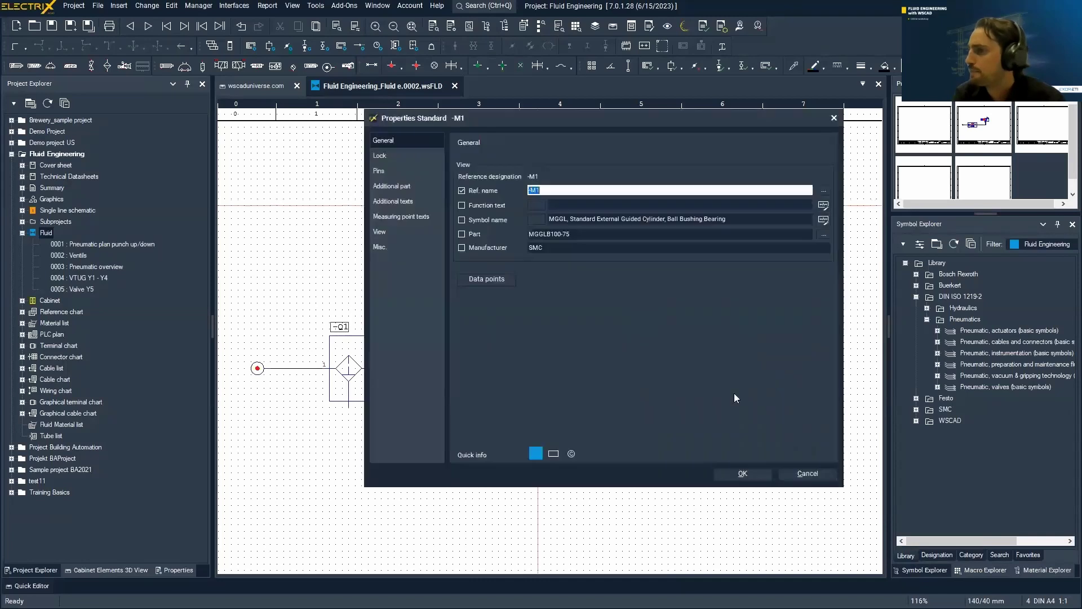
left_click(749, 471)
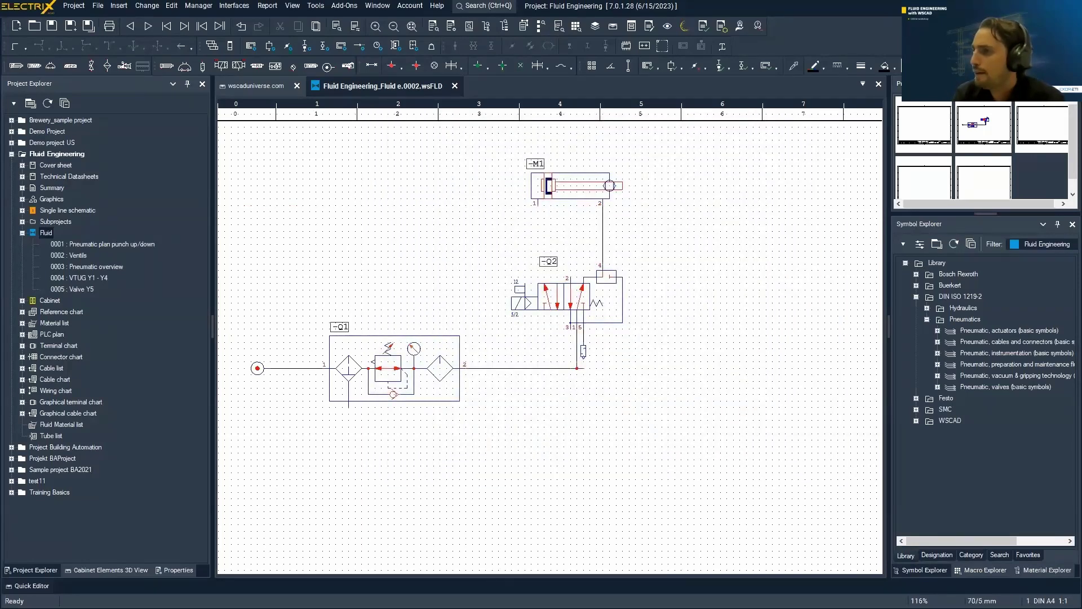
Connect port 1 of cylinder -M1 to port 2 of valve -Q2 with a stepped line.
left_click(372, 66)
scroll(541, 202, "up", 4)
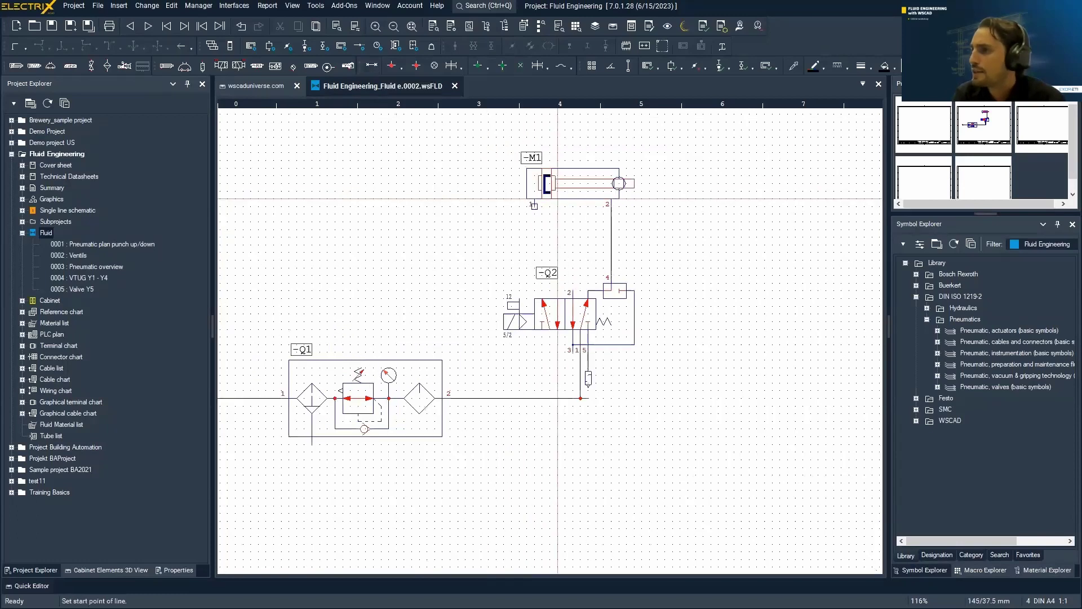
left_click(505, 216)
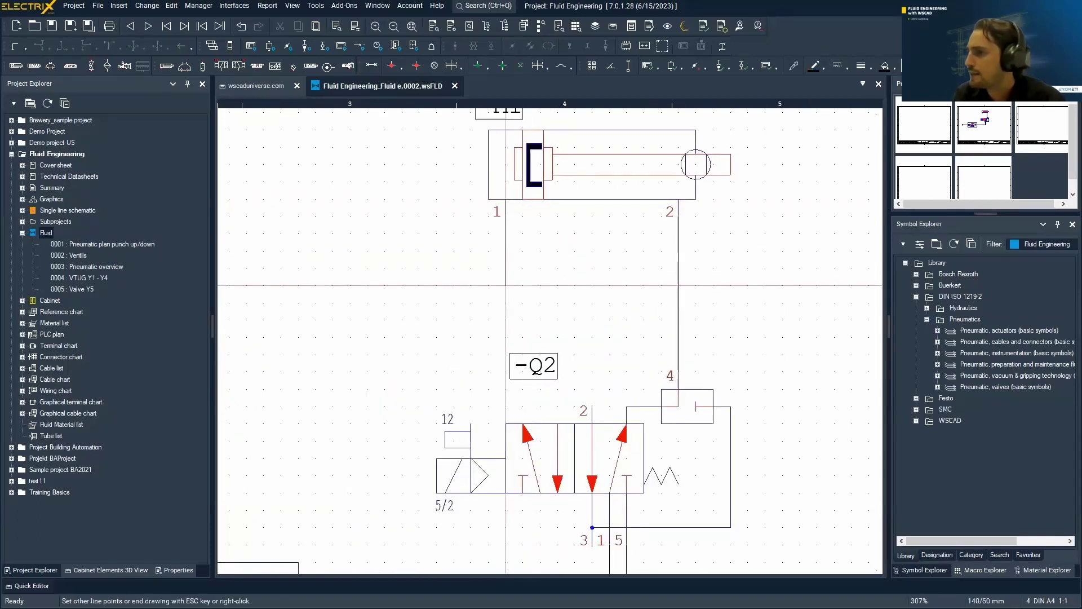
left_click(592, 285)
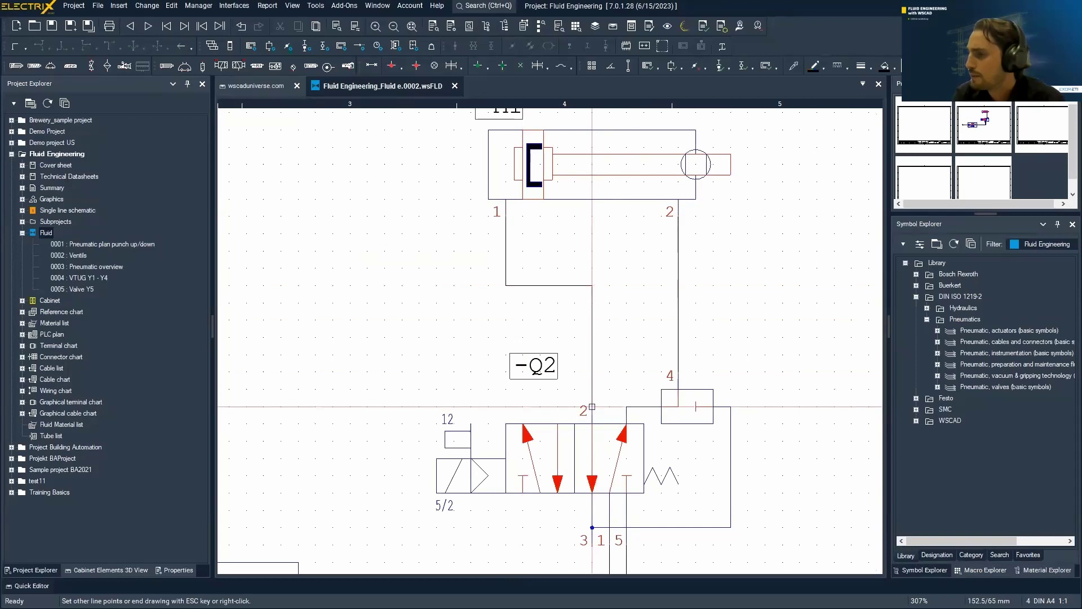
left_click(592, 422)
scroll(643, 372, "down", 4)
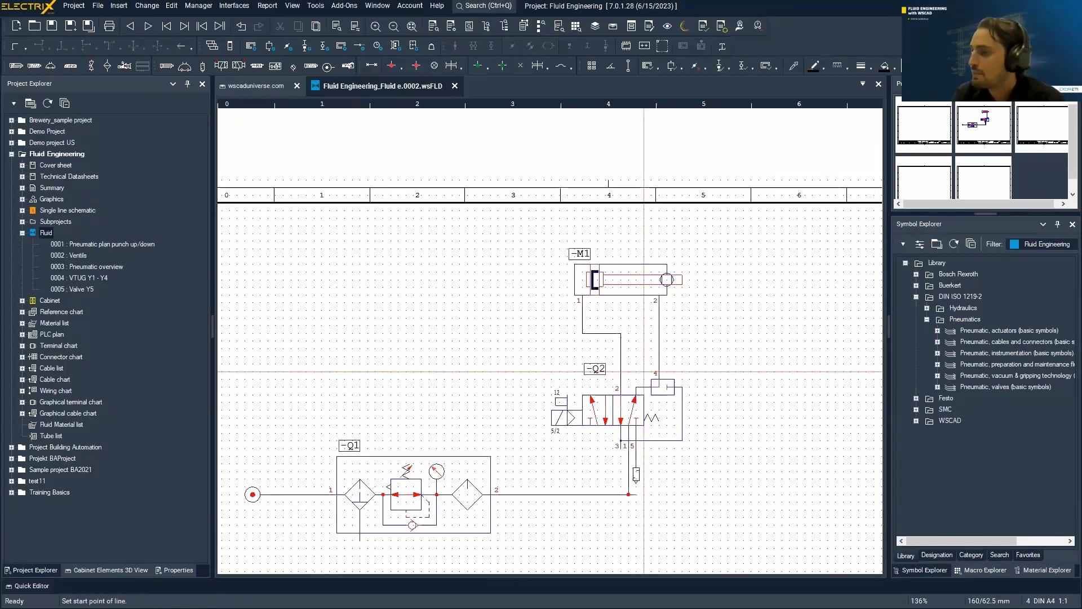
Paste a copy of the cylinder, valve and muffler group to the right of cylinder -M1 and valve -Q2.
scroll(713, 357, "down", 1)
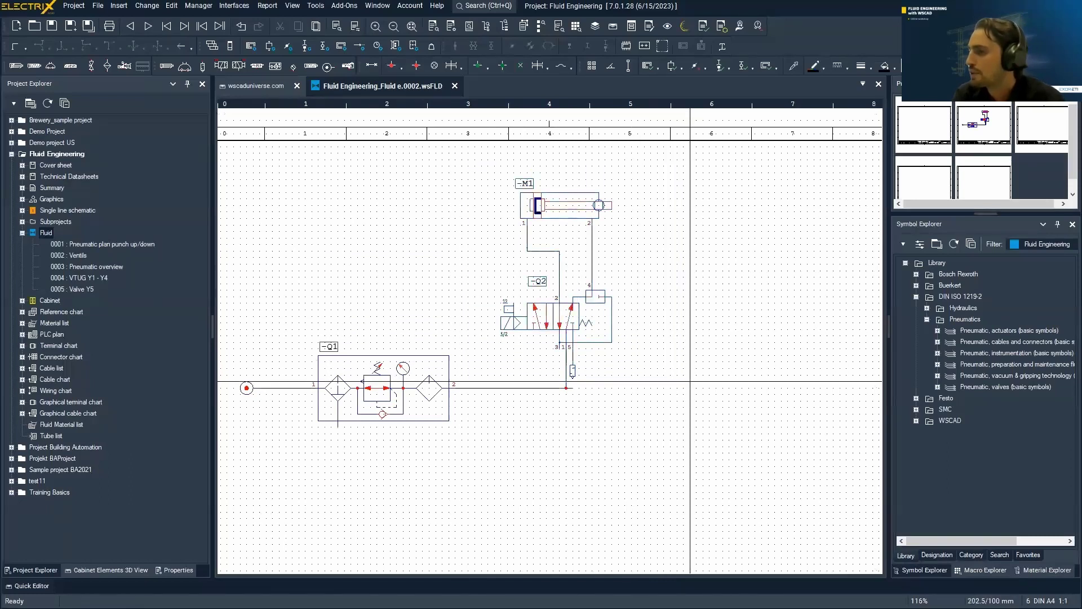
key("ctrl+v")
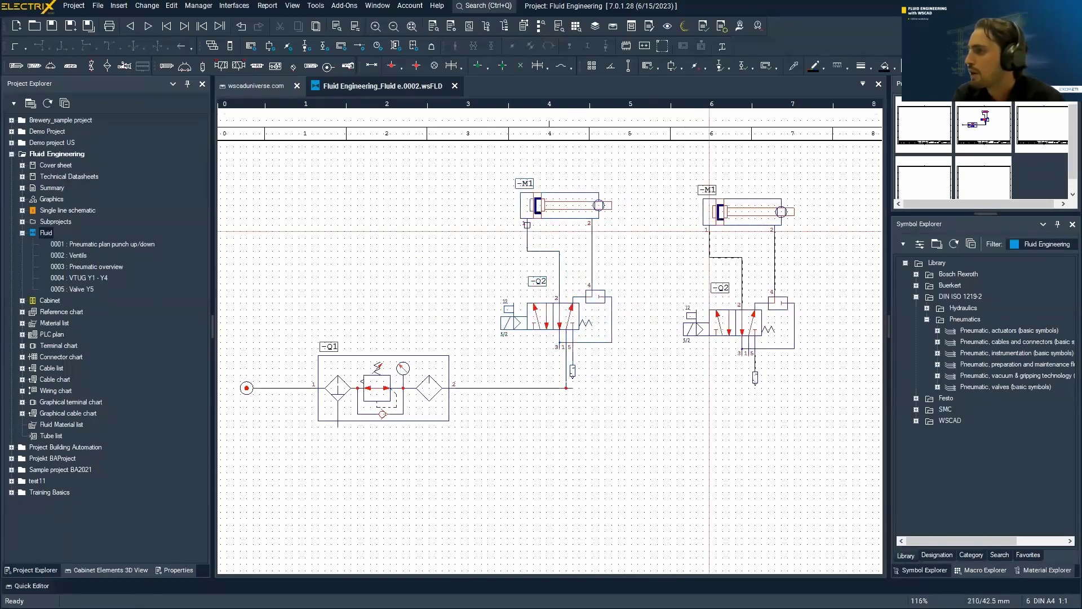
left_click(709, 231)
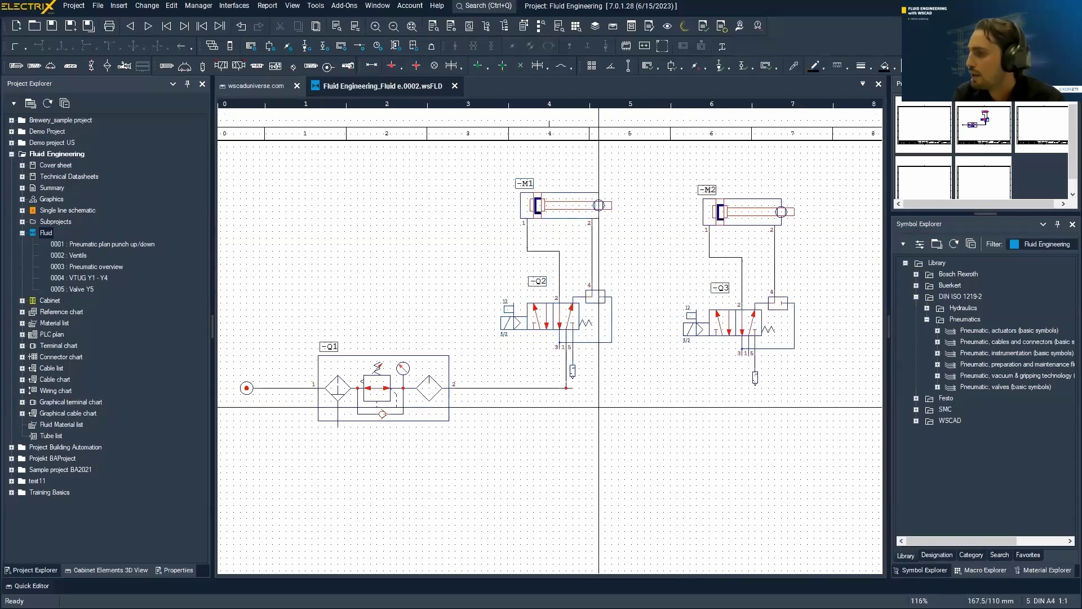
Extend the supply line to port 1 of valve -Q3 with a left-to-top angle connection below the valve.
left_click(25, 47)
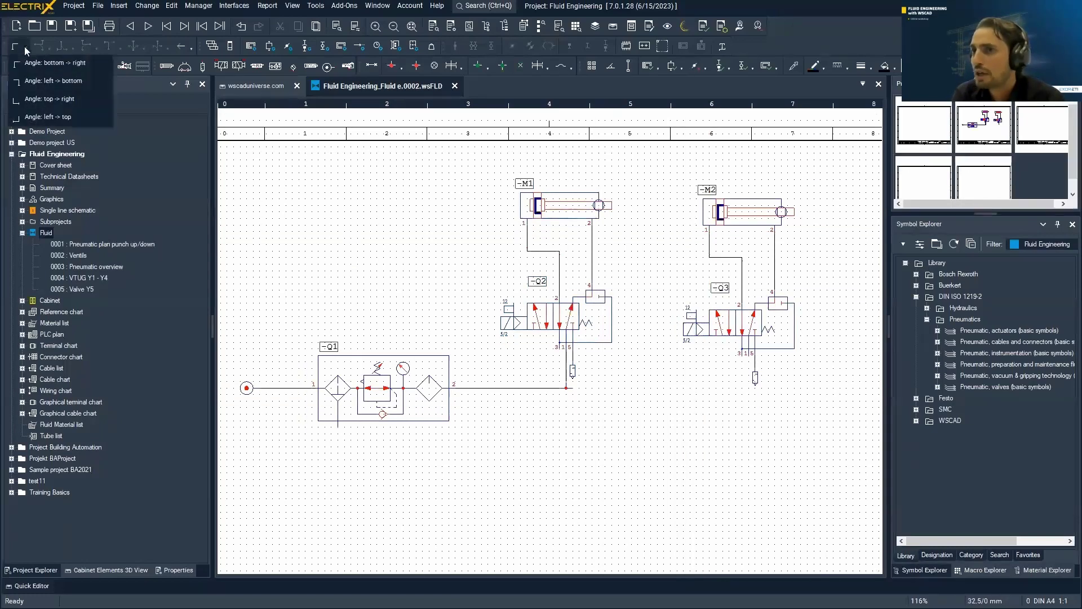
left_click(35, 118)
left_click(566, 388)
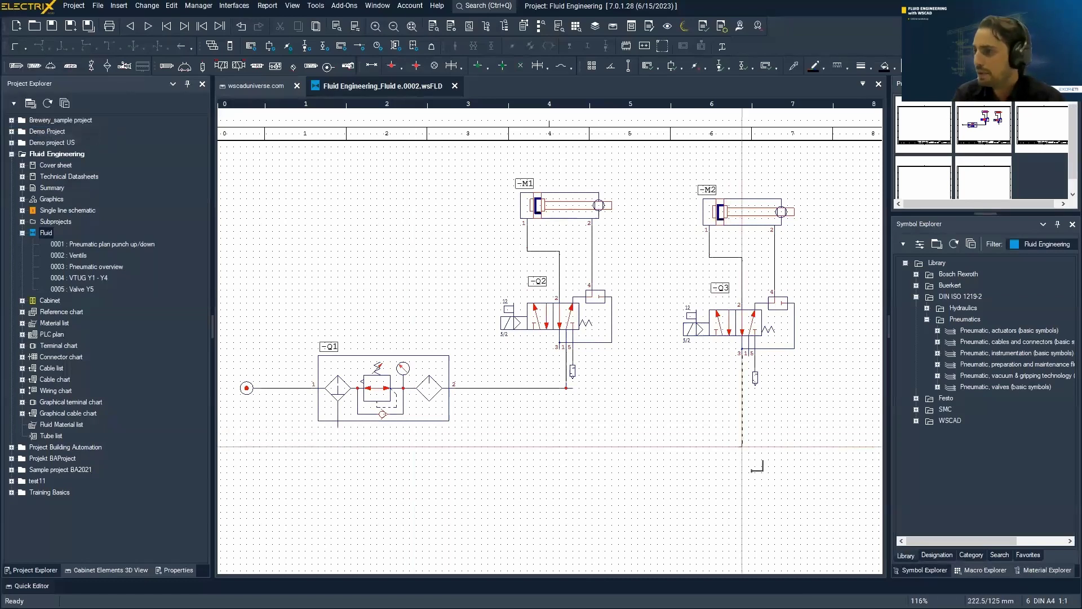
left_click(748, 388)
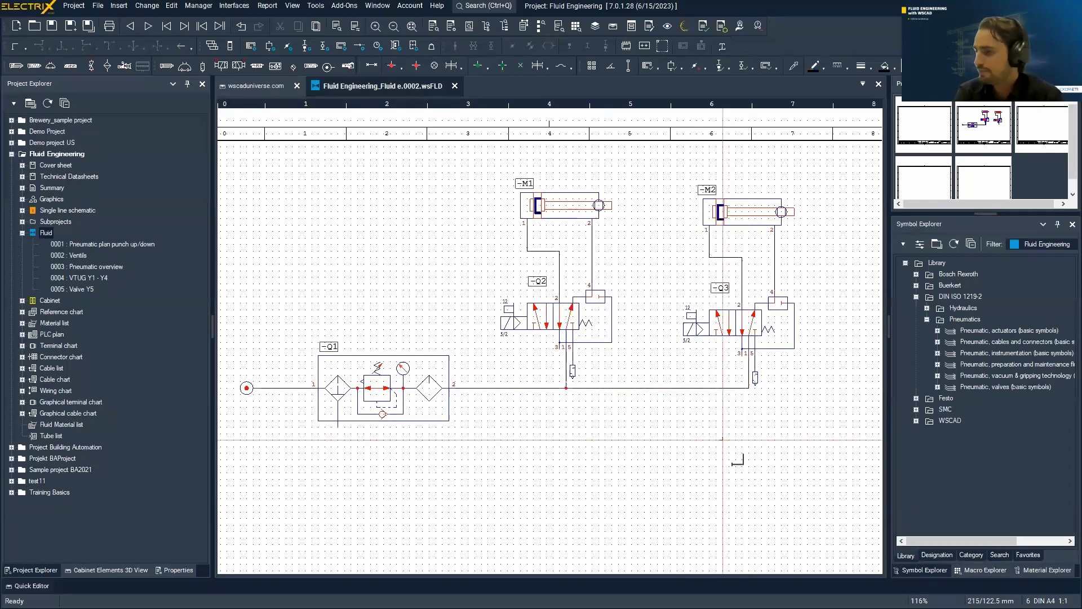
Filter the macros by Fluid Engineering and place the Fluid macro Tube 1 below the valves.
scroll(723, 439, "down", 2)
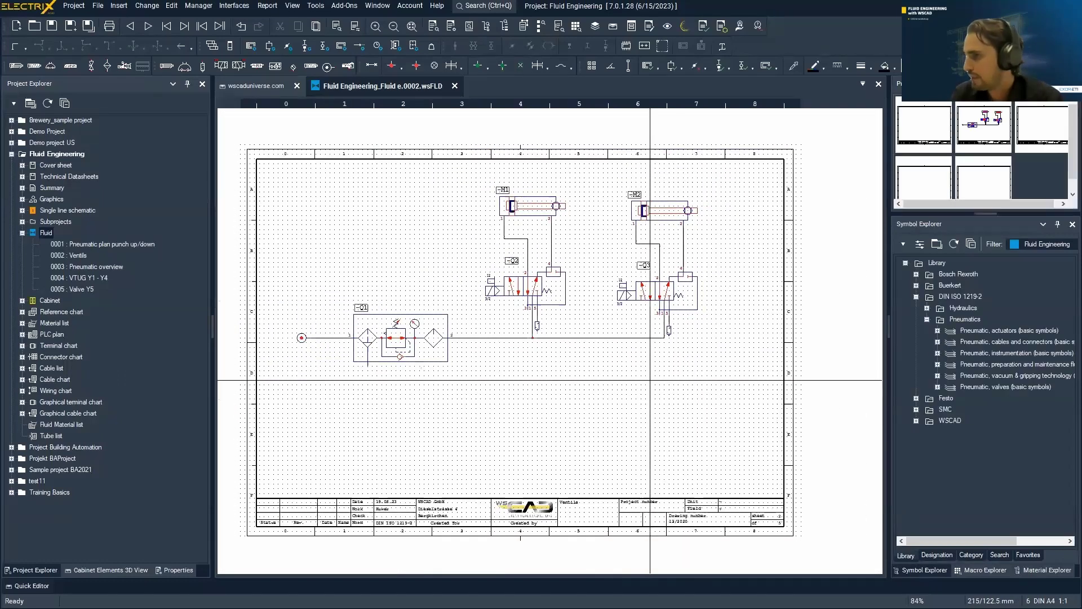
left_click(985, 571)
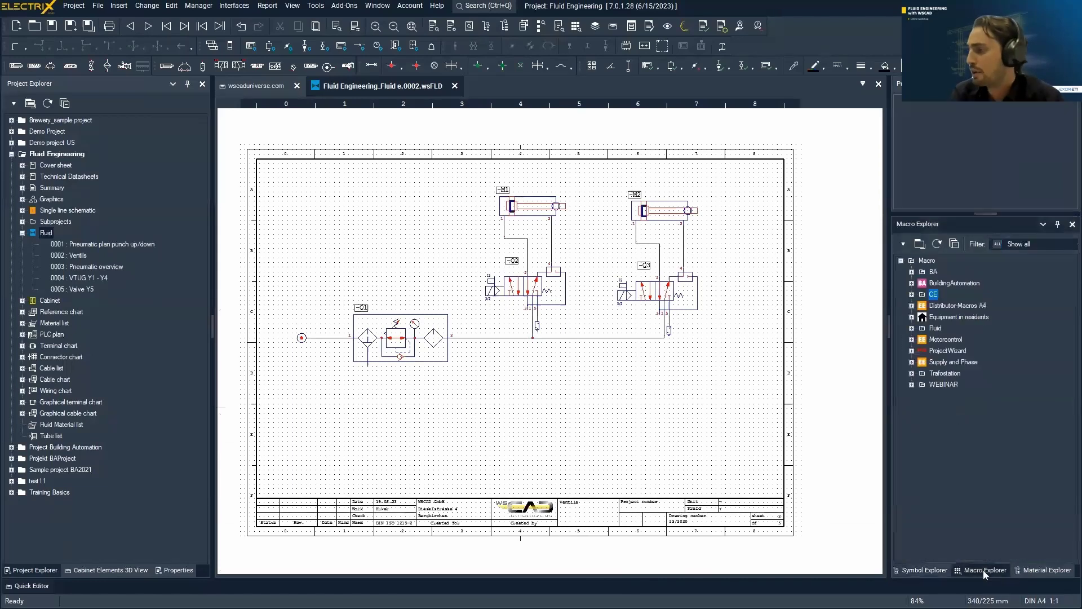
left_click(1020, 245)
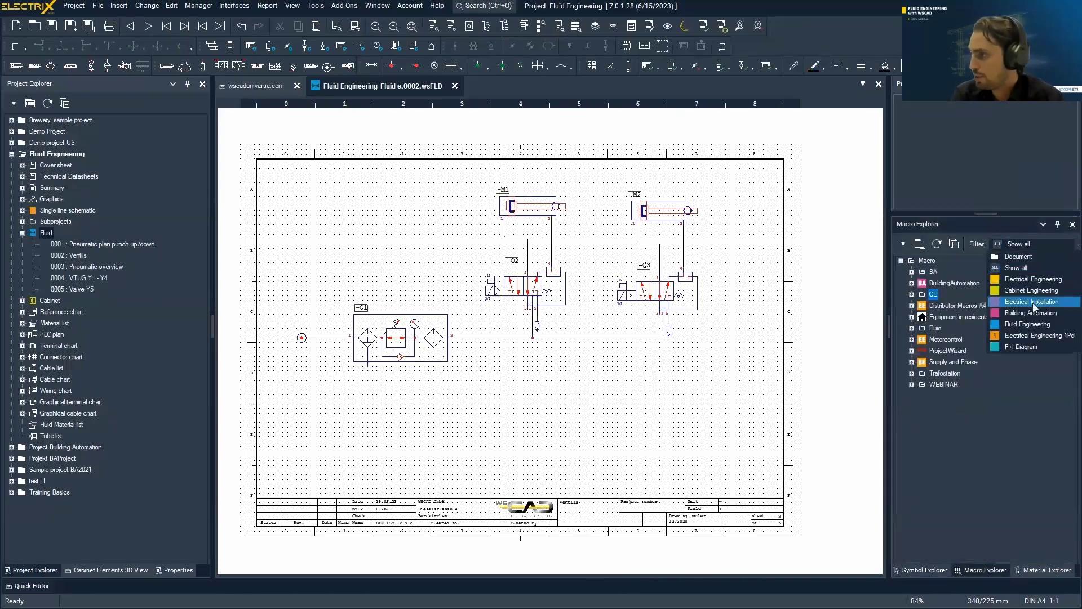
left_click(1036, 323)
double_click(934, 271)
left_click(939, 293)
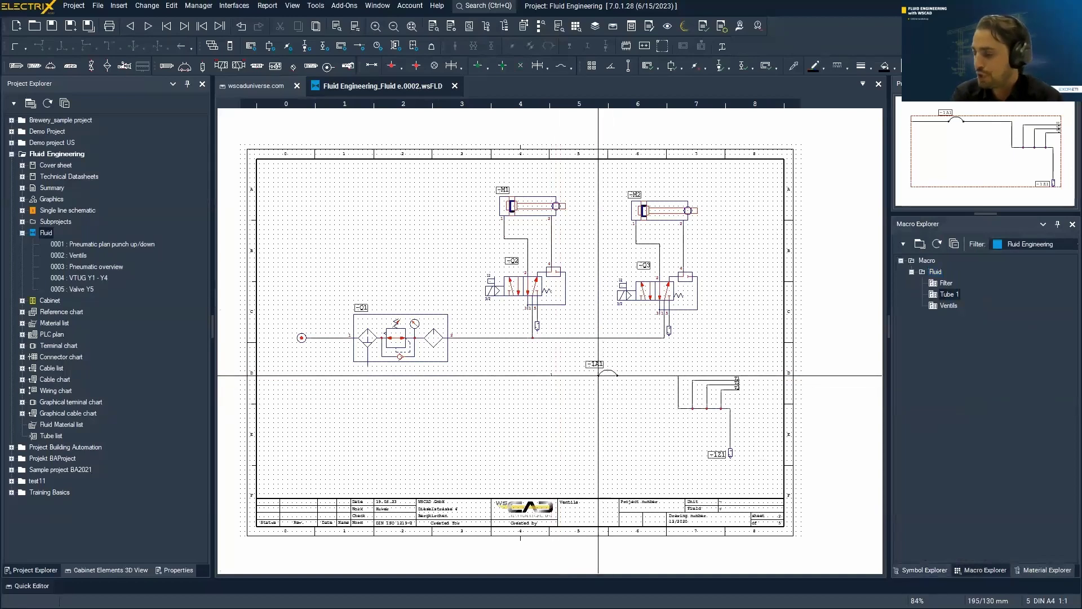
Connect the -1A1 tube branch to the supply line between valves -Q2 and -Q3 with a bottom pneumatic T, and inspect ends T1 to T3.
scroll(566, 337, "up", 4)
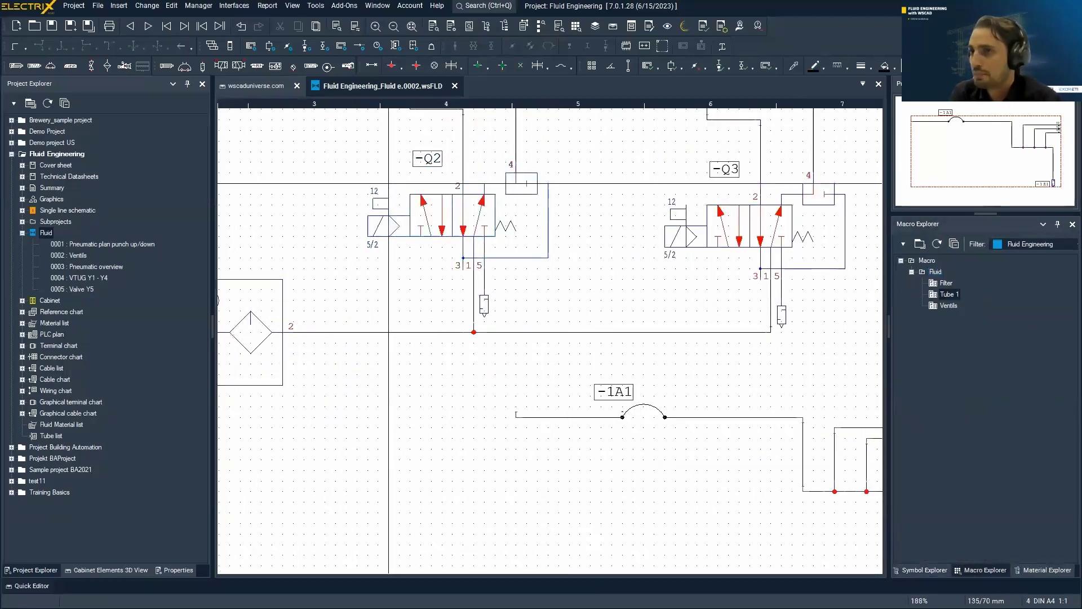
left_click(402, 68)
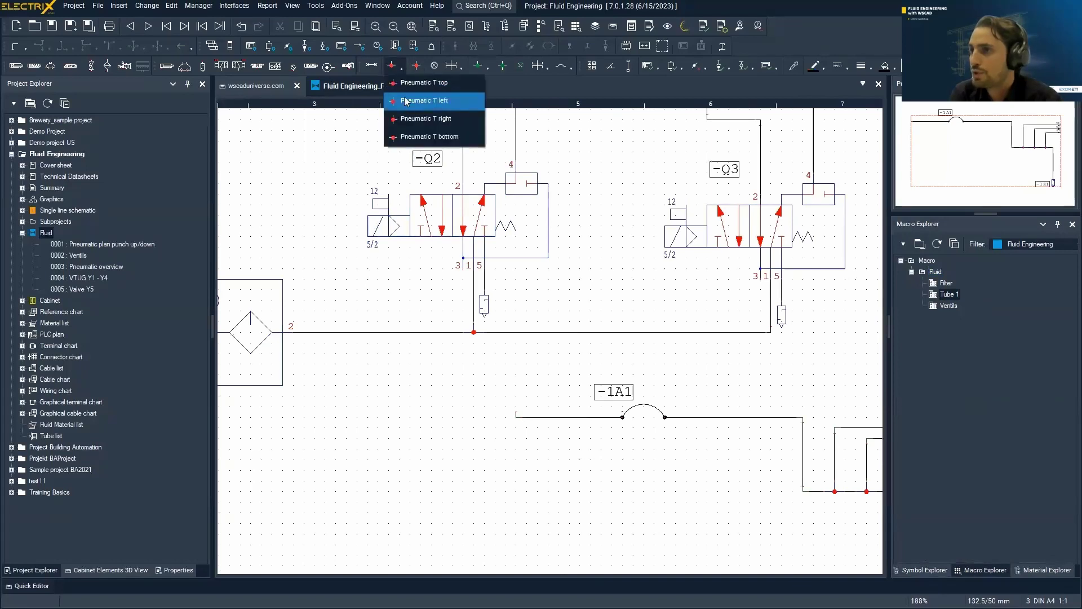
left_click(424, 137)
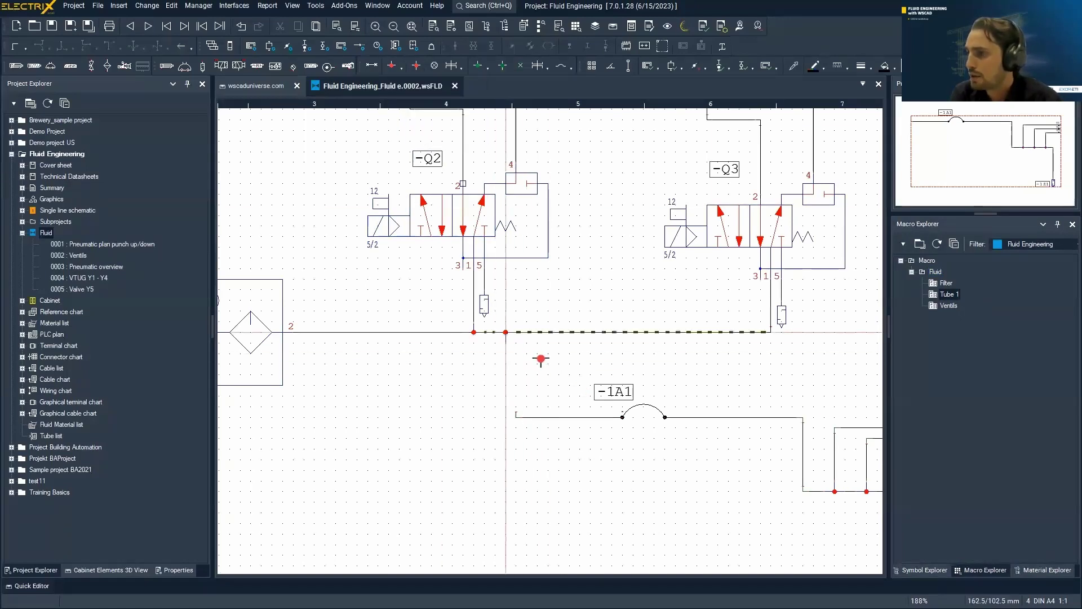
left_click(516, 332)
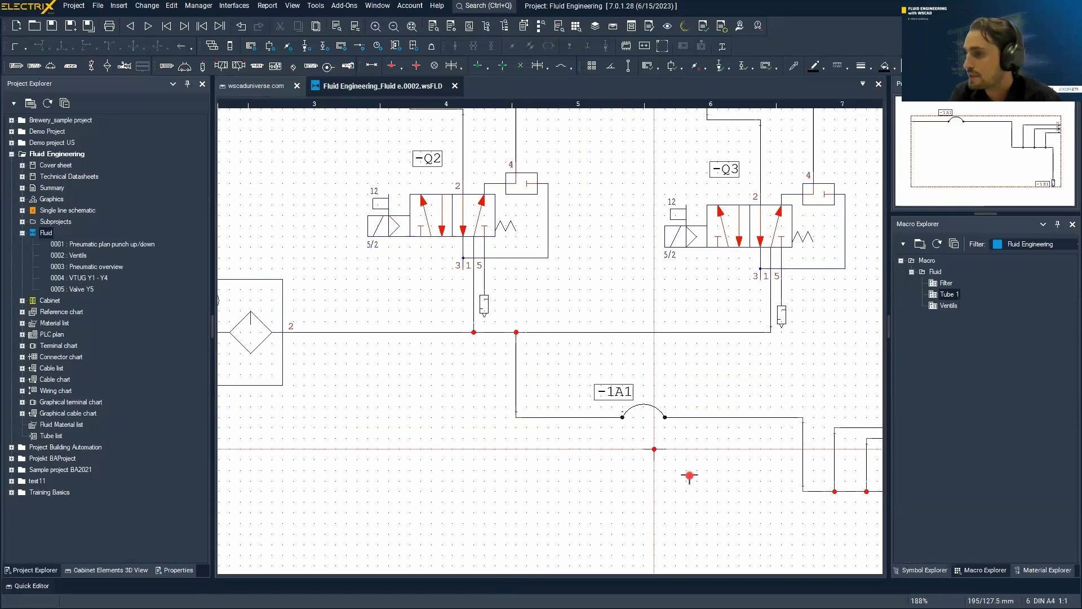
middle_click_drag(653, 449, 441, 356)
scroll(716, 338, "up", 5)
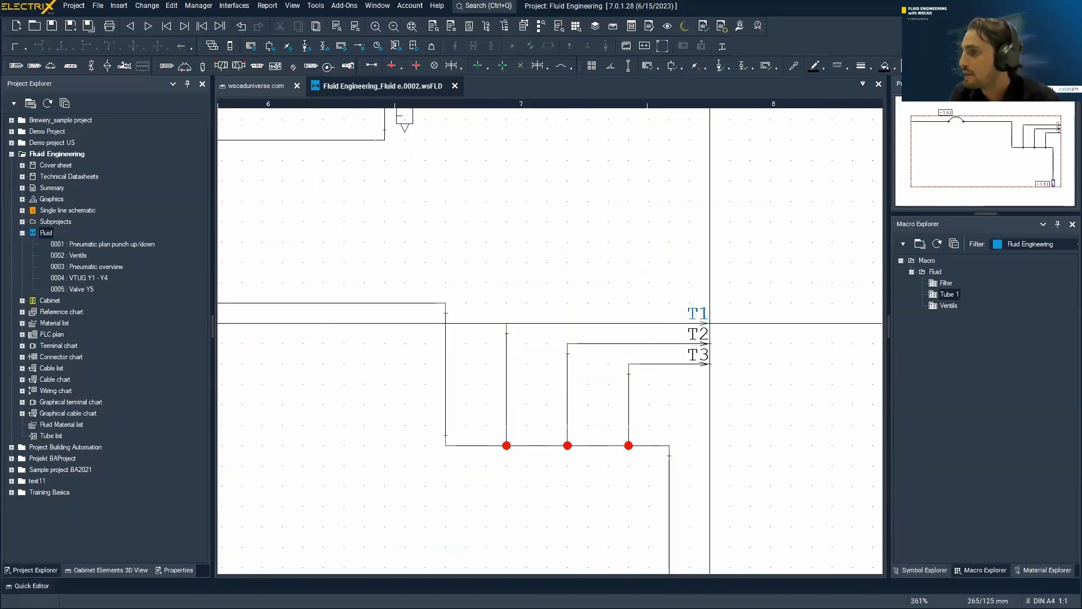
scroll(708, 323, "down", 6)
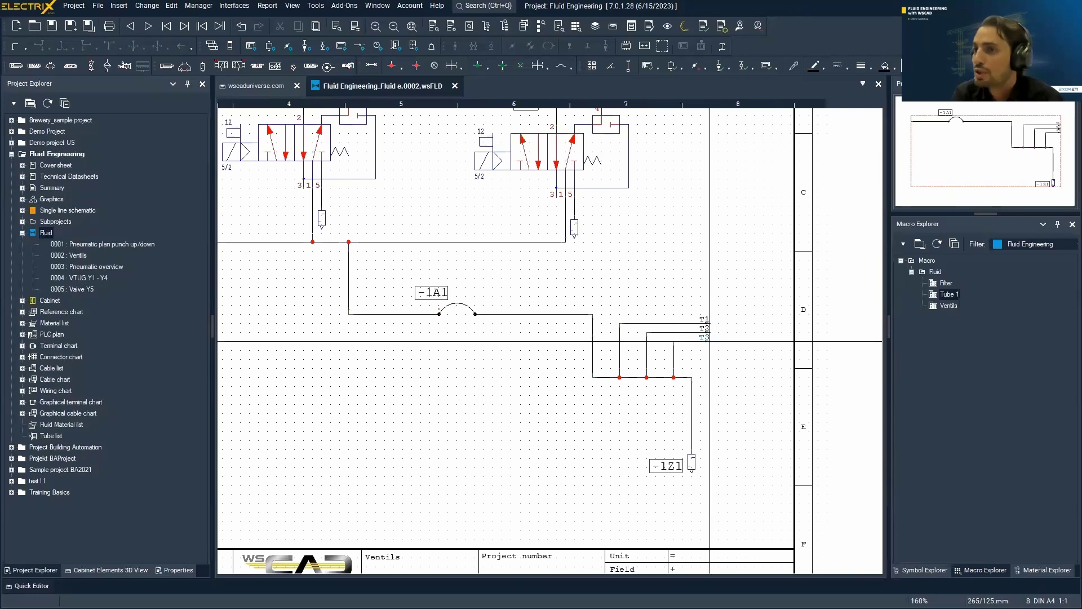
Open fluid page 0002 Ventils and try to insert the Filter macro on it.
left_click(82, 256)
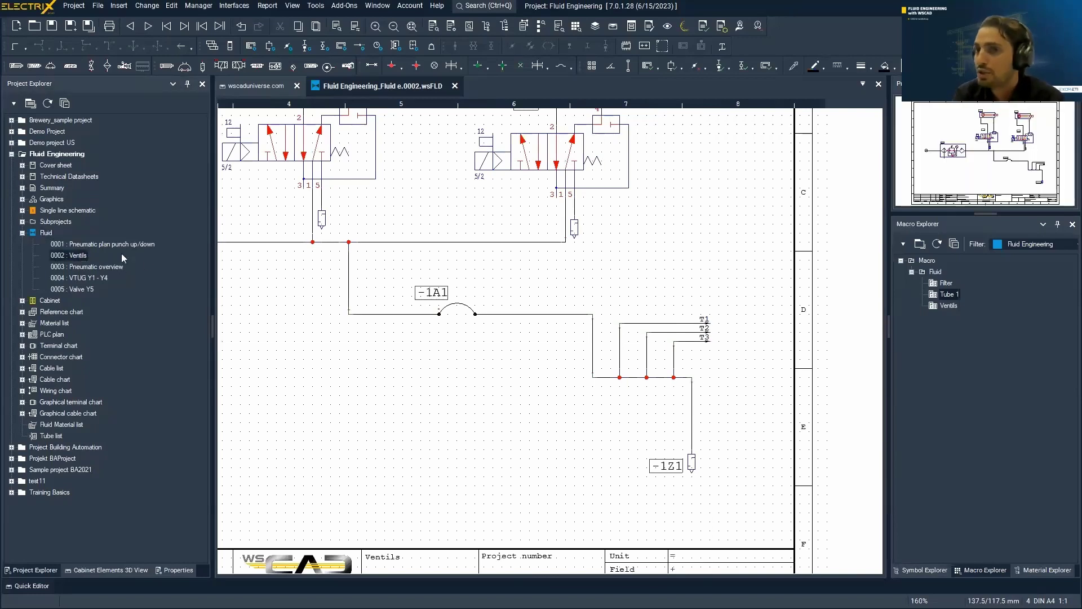
double_click(56, 258)
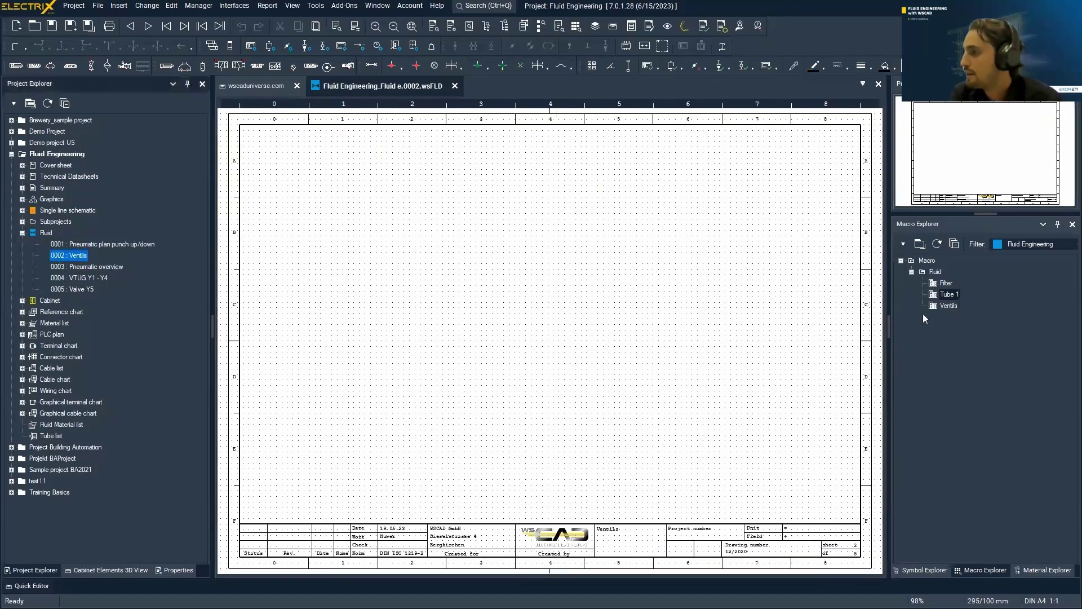
double_click(944, 283)
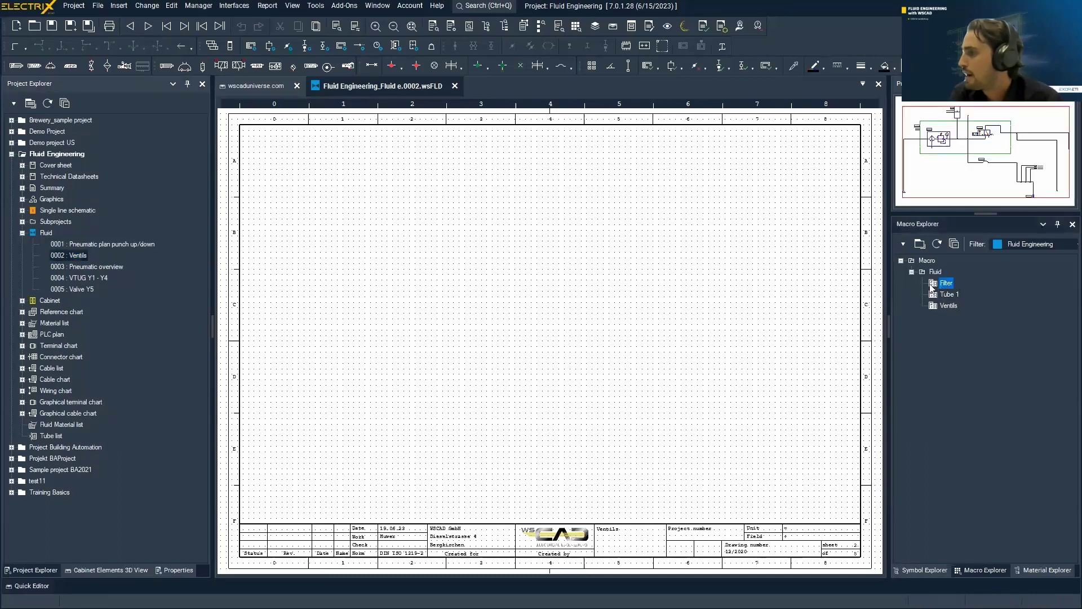
scroll(431, 236, "down", 3)
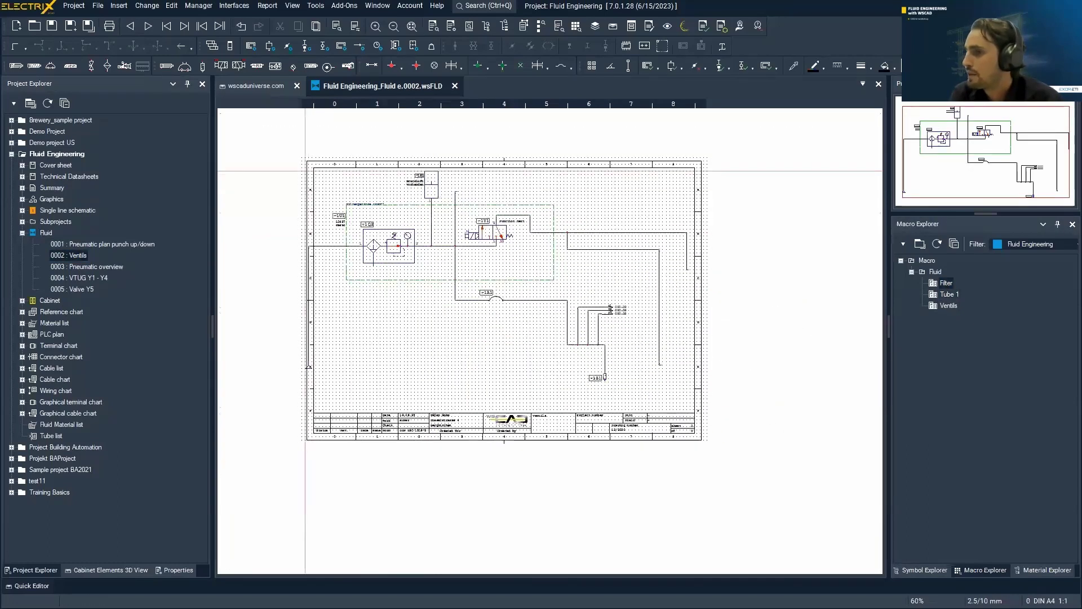
Change the frame of page 0002 Ventils to the A2 template Rahmen-2_0-14 A2 mit Logo.0001.wsFRD.
right_click(78, 255)
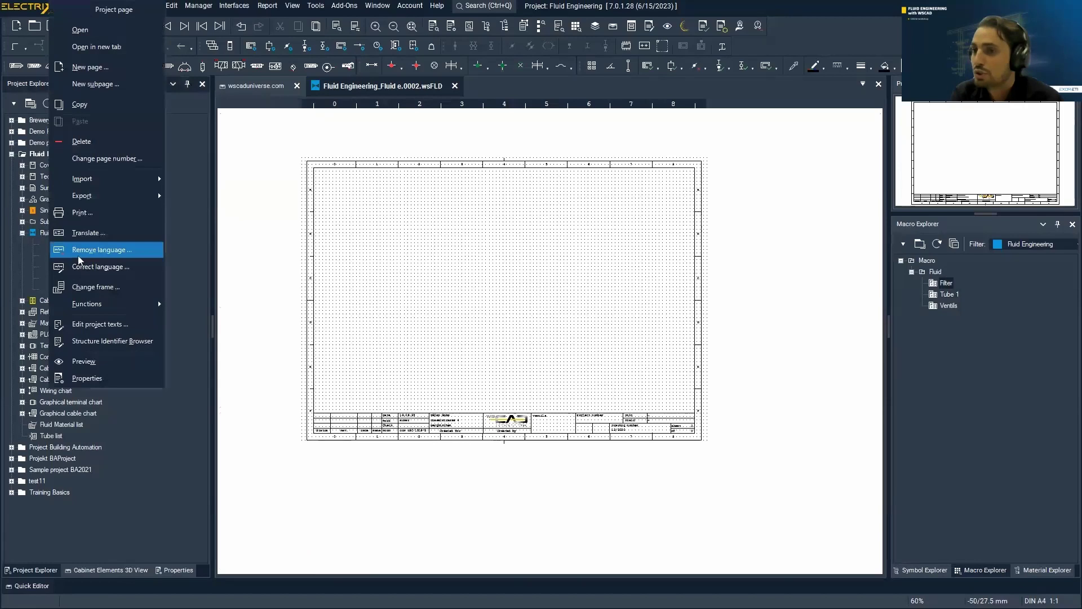
left_click(124, 285)
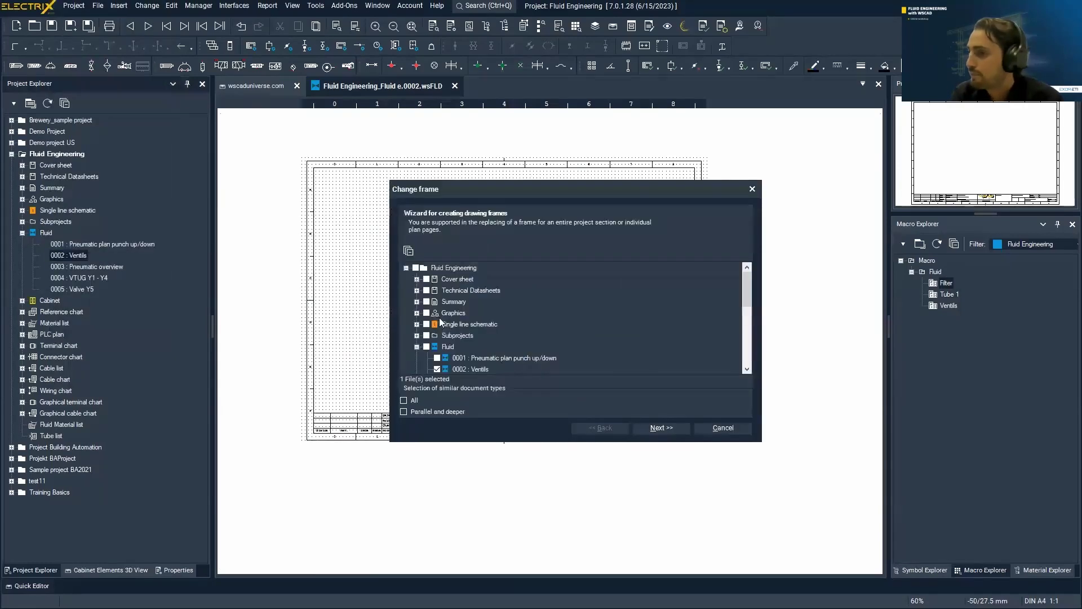
scroll(461, 334, "down", 2)
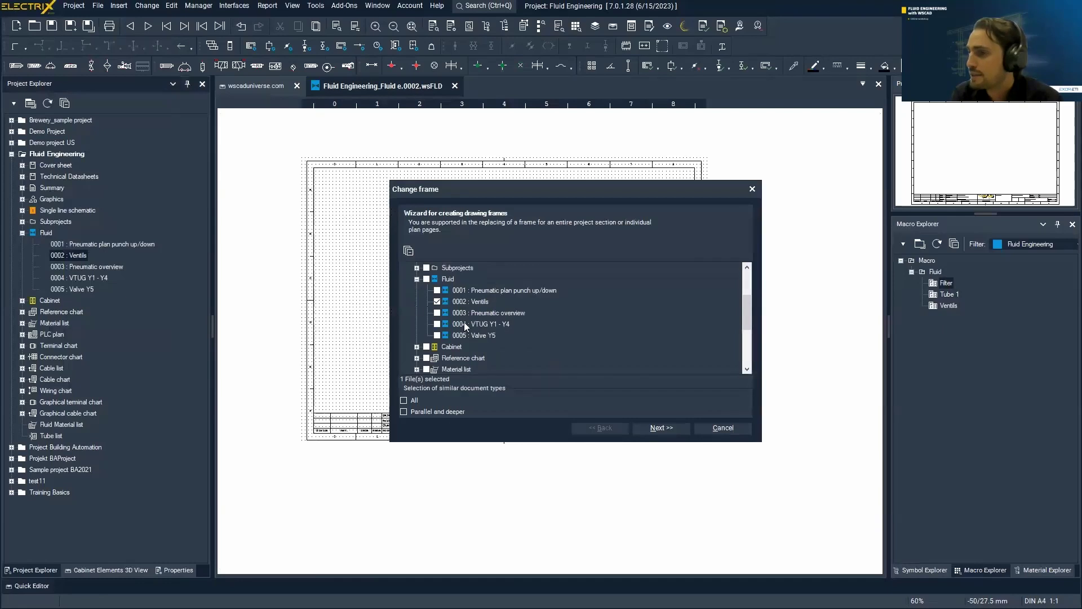
left_click(649, 426)
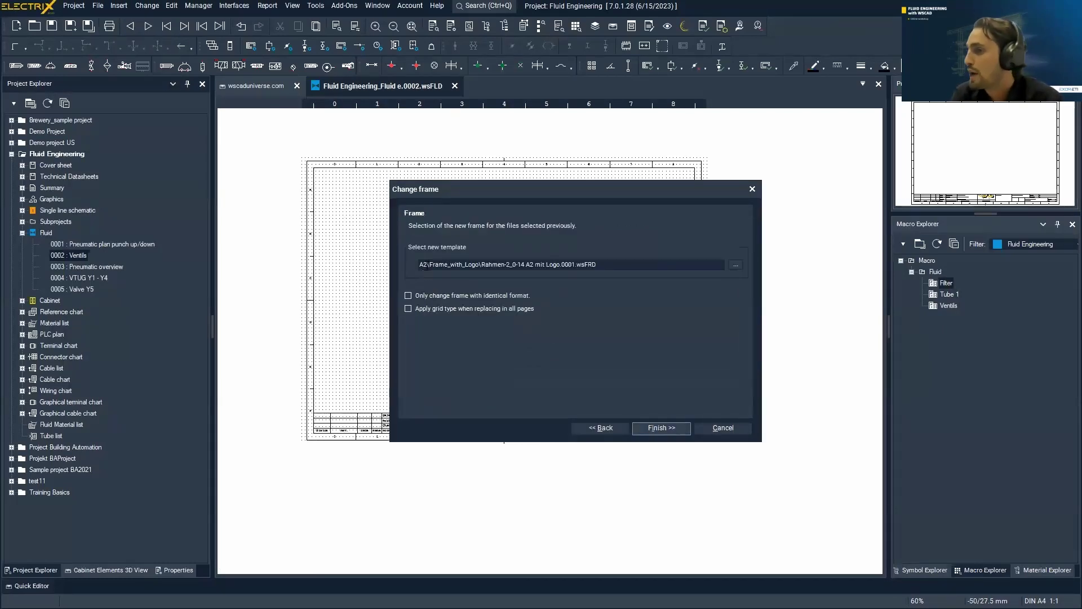
left_click(662, 428)
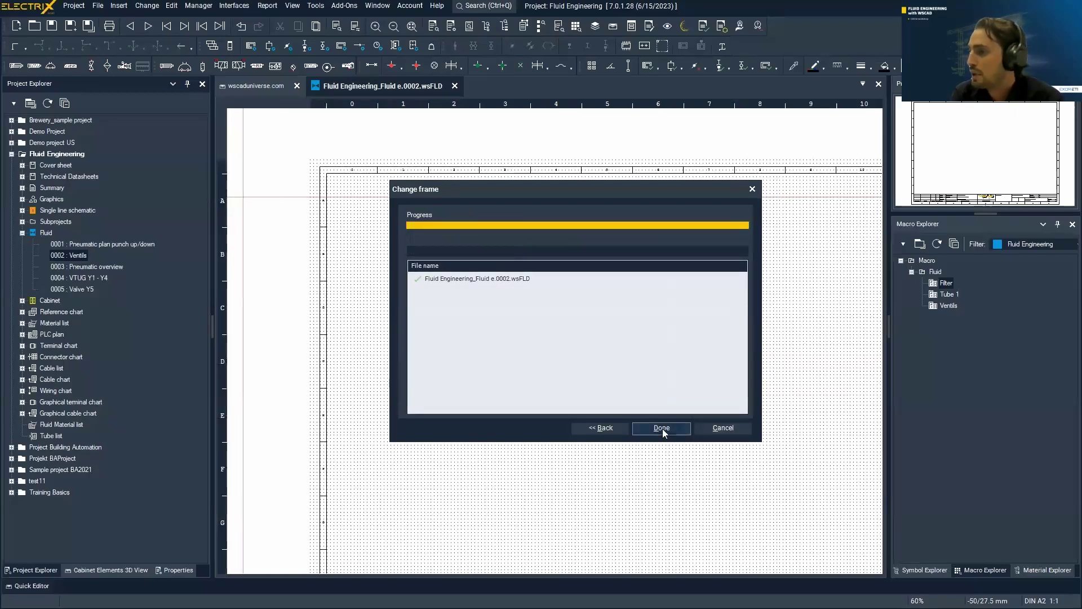
left_click(661, 427)
Place the Filter macro in the upper-left area of the A2 page and answer the symbol reference question.
scroll(451, 324, "up", 5)
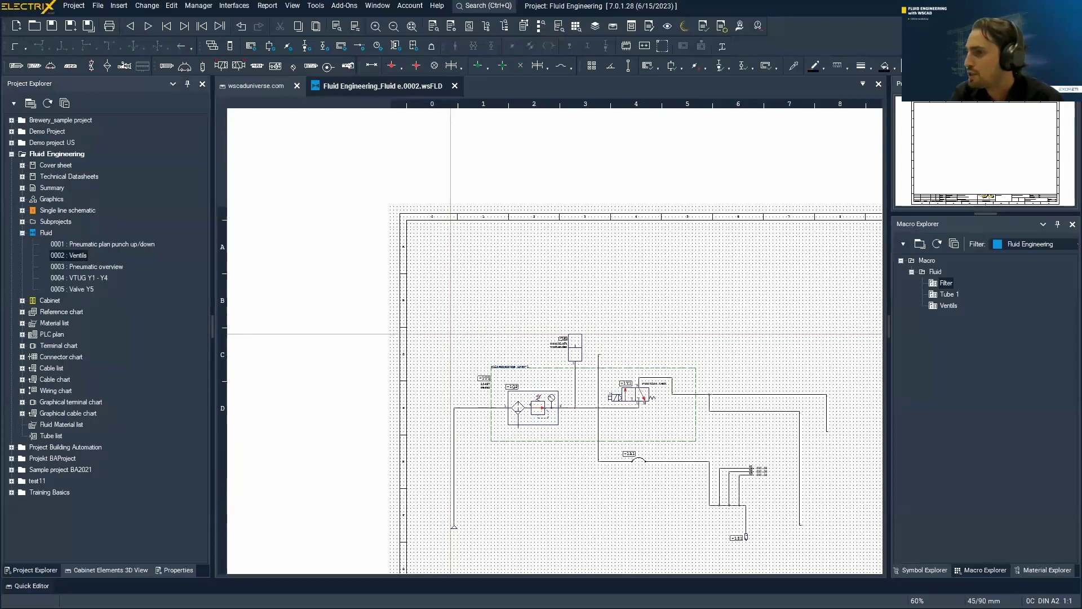
left_click(405, 259)
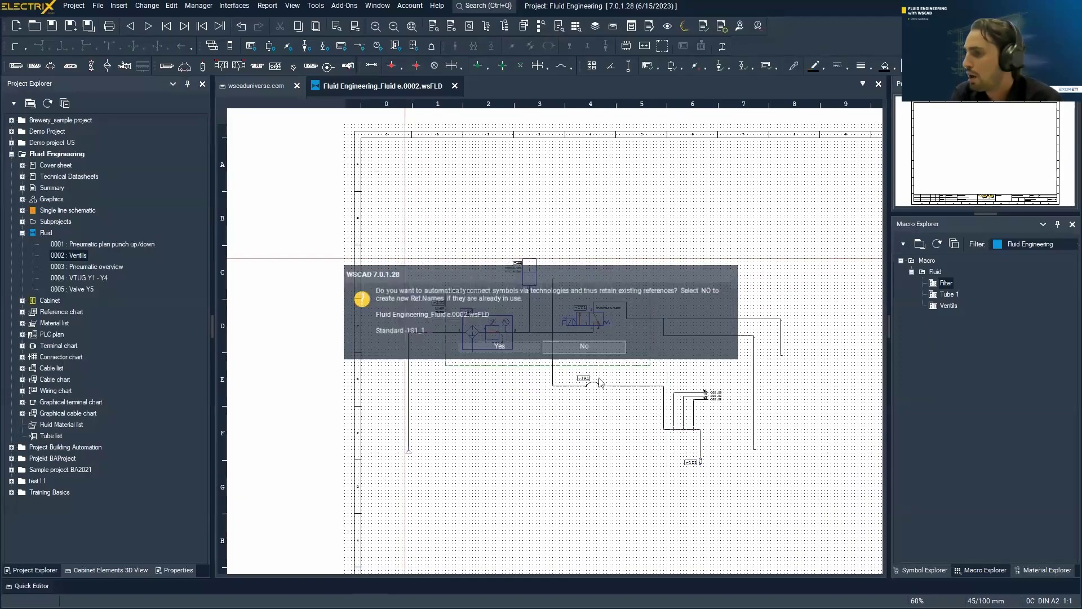
left_click(523, 350)
Check the cross-references of tube ends T1, T2 and T3 on page 0002 and on page 0001.
scroll(626, 426, "up", 5)
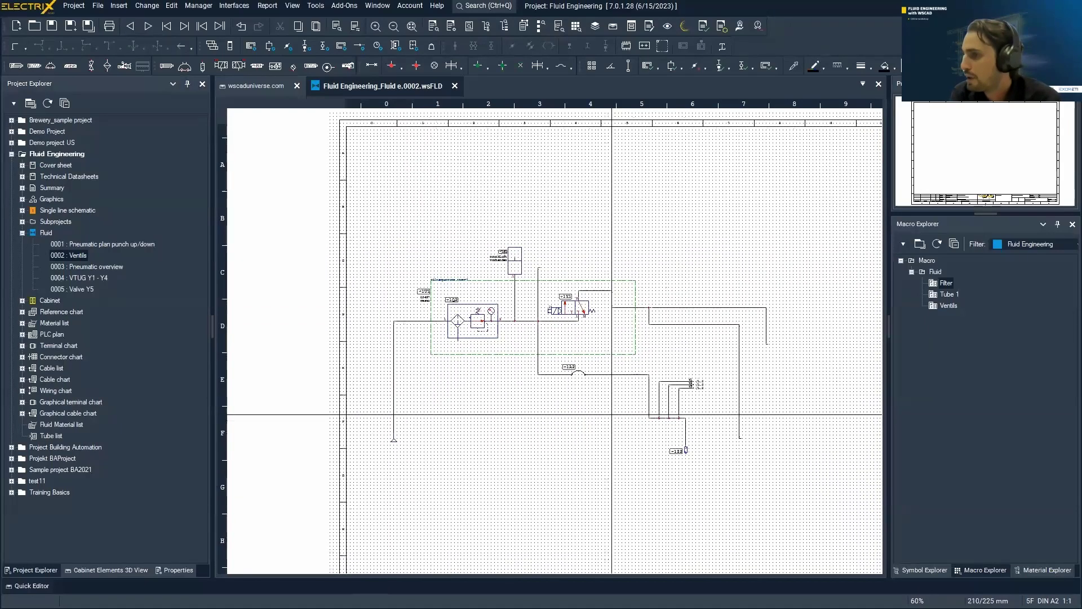
scroll(612, 323, "up", 3)
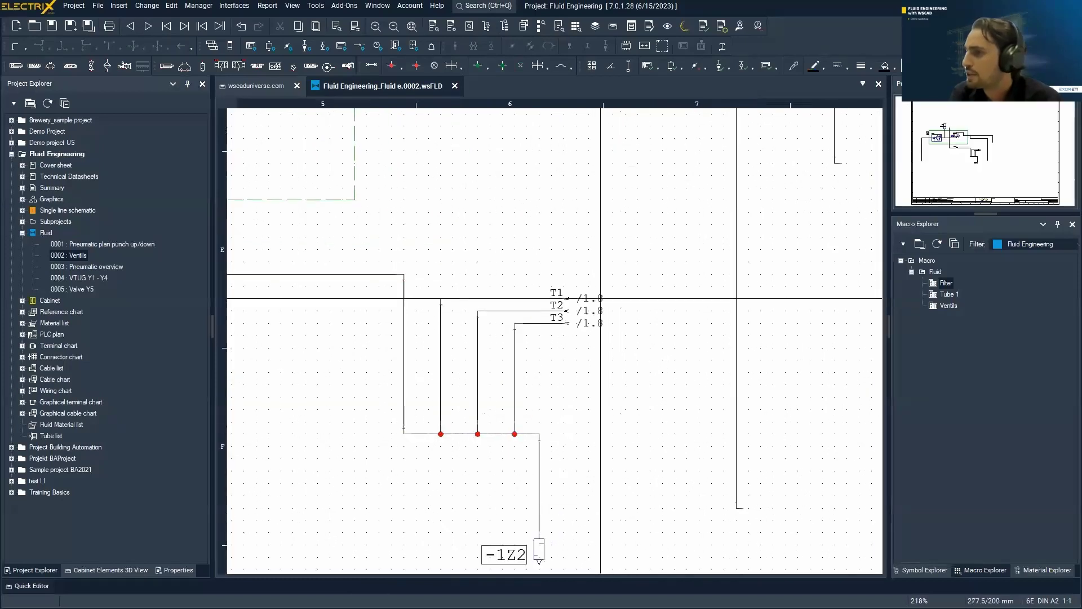
key("Page_Up")
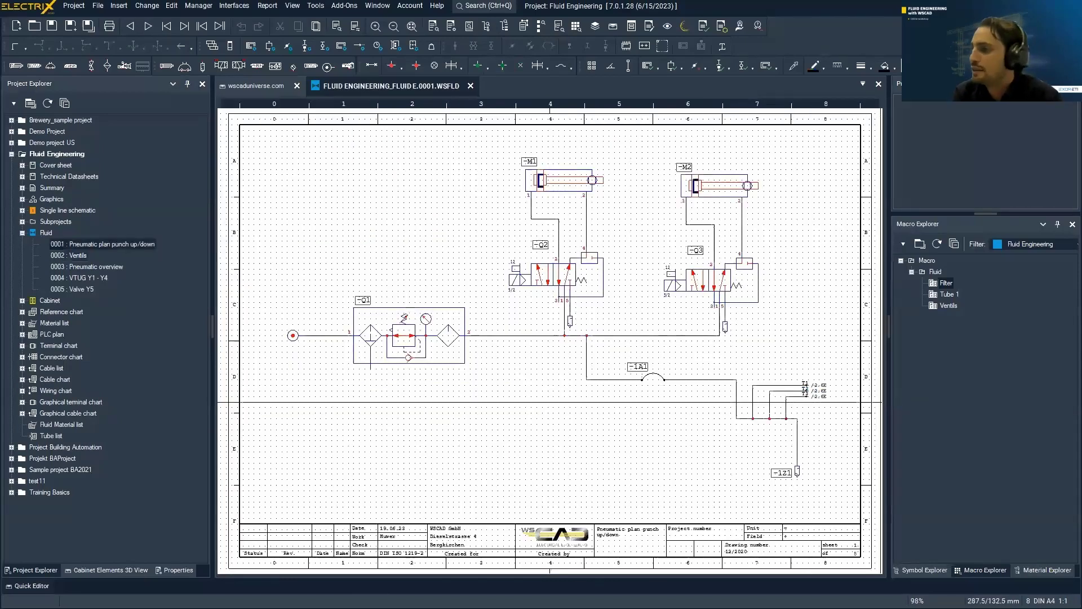
scroll(836, 396, "up", 3)
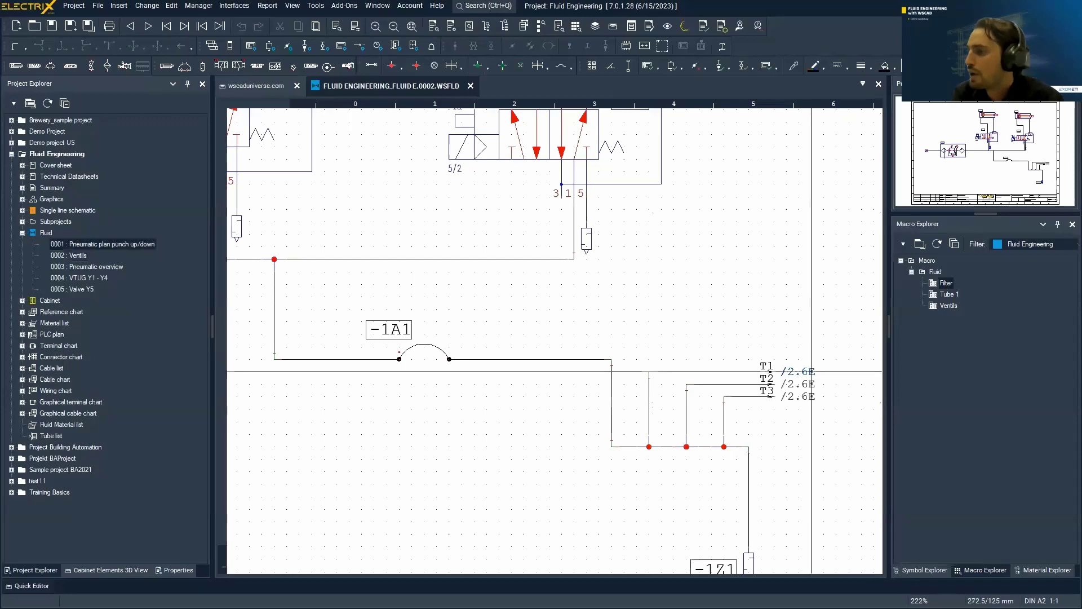
Go to page 0002 Ventils and paste a copy of tube -1A2 onto the horizontal line above valve -1Y1.
key("Page_Down")
scroll(436, 332, "up", 5)
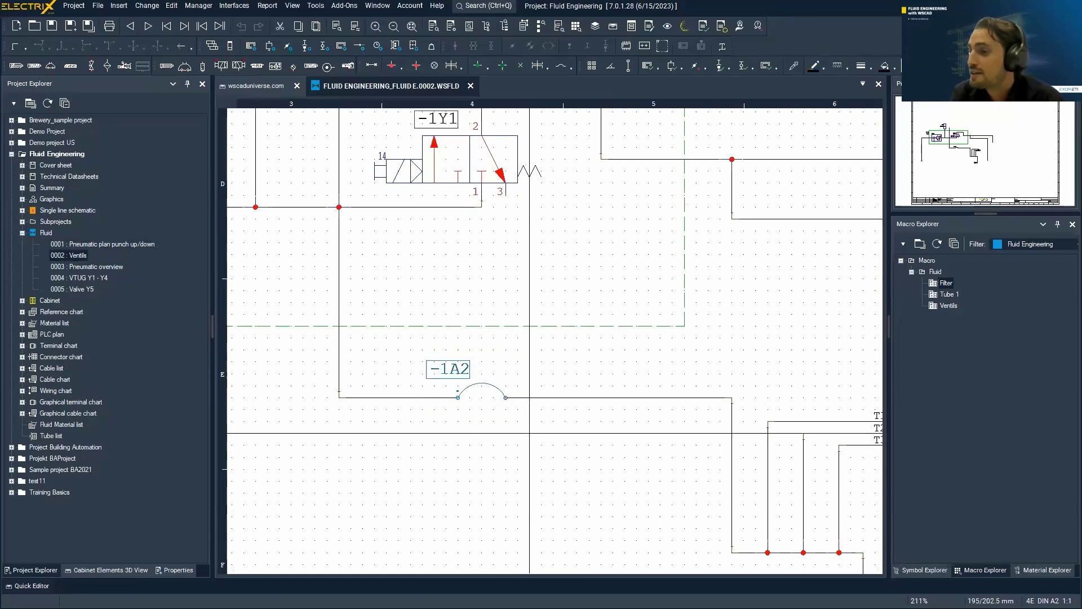
left_click(529, 433)
middle_click_drag(517, 337, 613, 256)
key("ctrl+v")
middle_click_drag(541, 161, 529, 442)
left_click(518, 240)
scroll(518, 241, "up", 3)
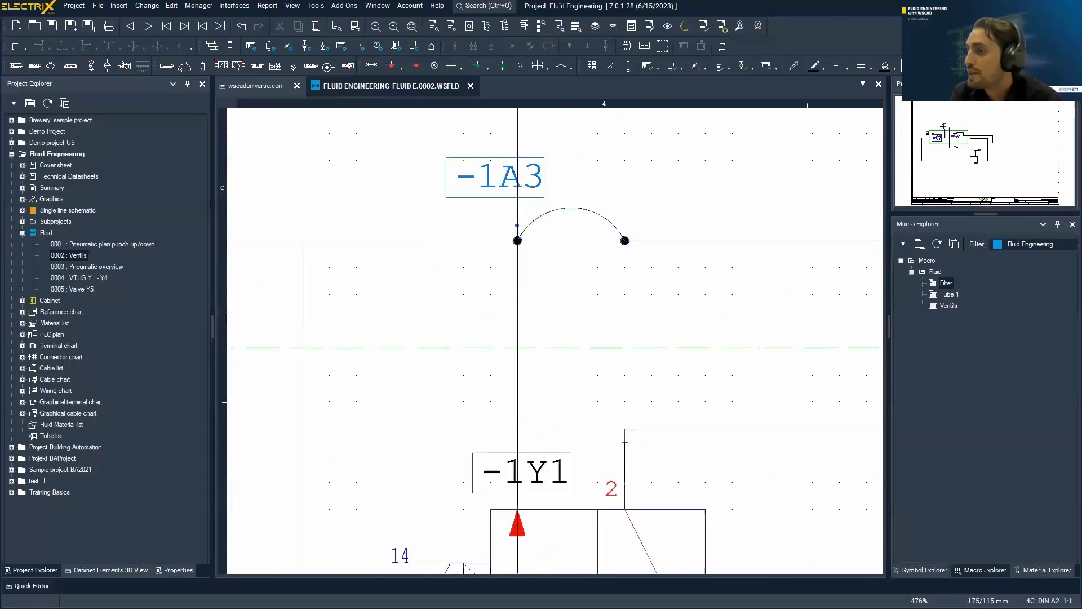
scroll(517, 241, "up", 3)
Switch the tube destination of tube -1A3 above valve -1Y1 twice.
right_click(517, 207)
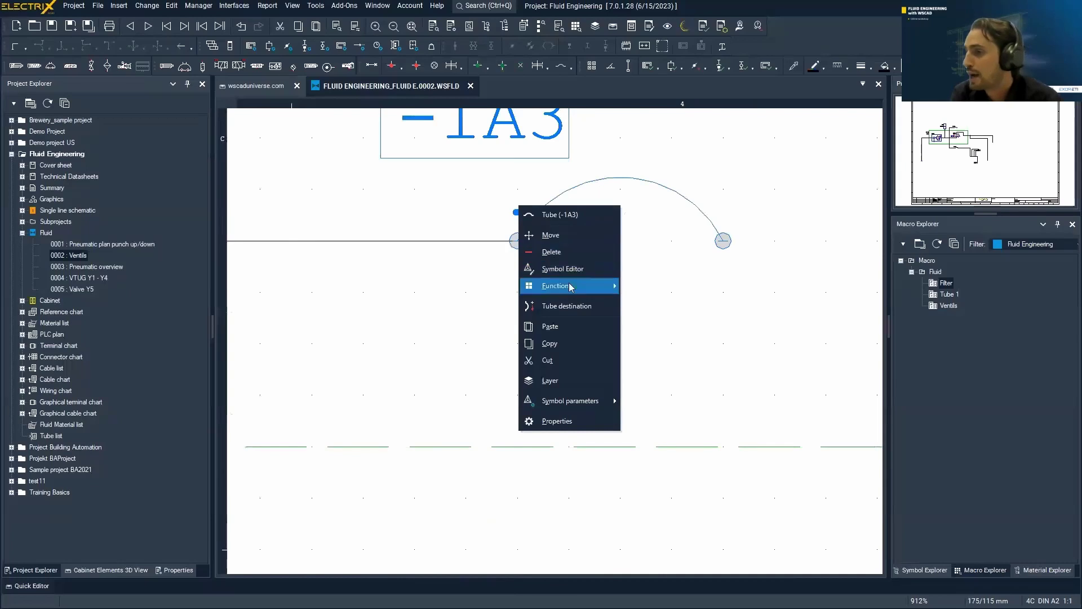
left_click(581, 309)
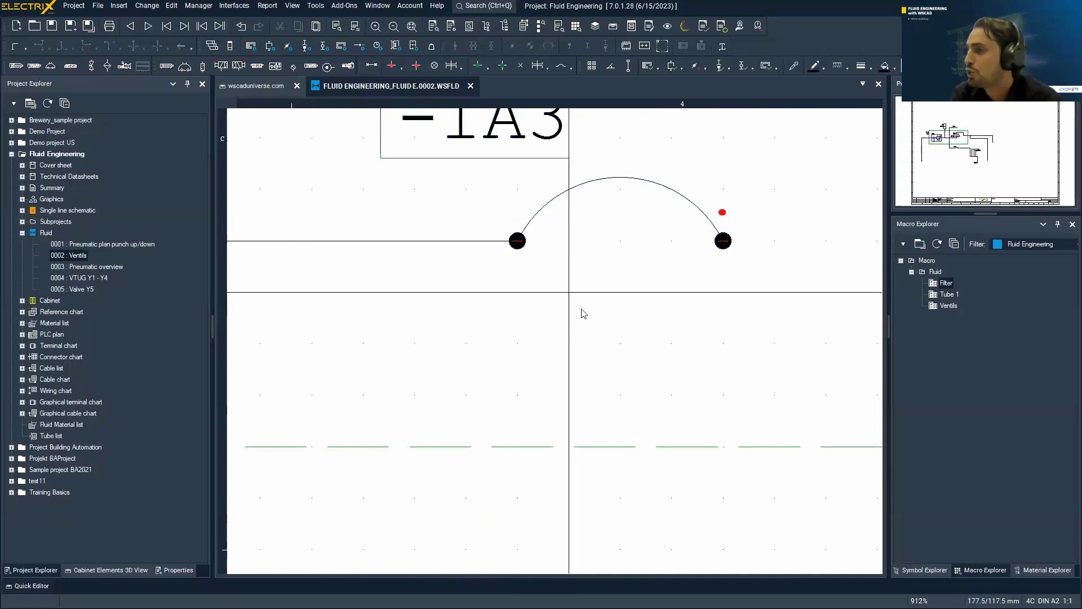
right_click(518, 233)
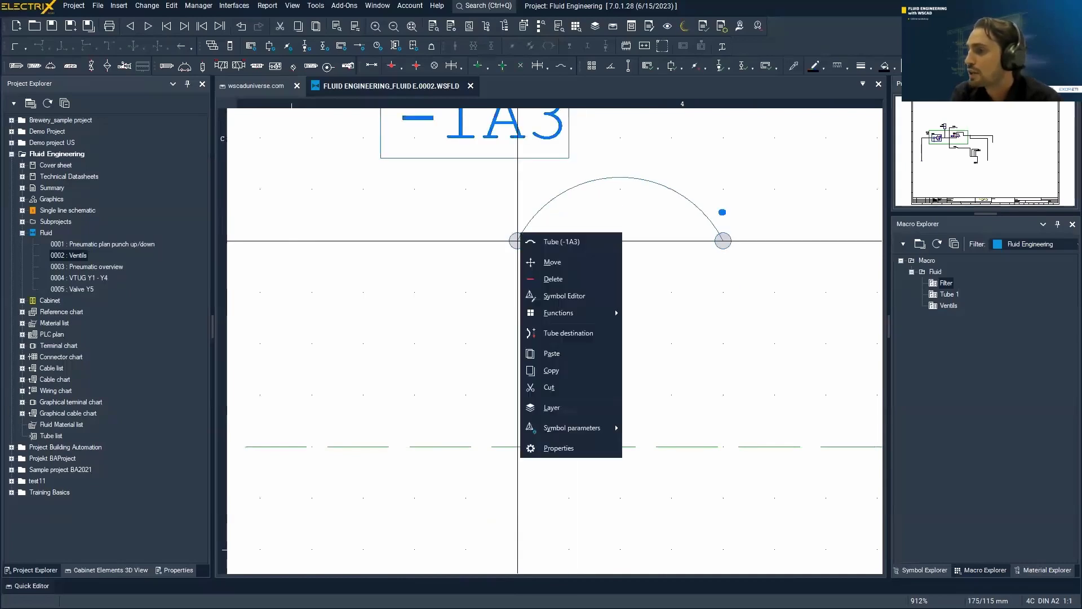
left_click(561, 331)
scroll(567, 341, "down", 10)
middle_click_drag(579, 405, 519, 276)
scroll(519, 277, "up", 1)
scroll(519, 276, "down", 6)
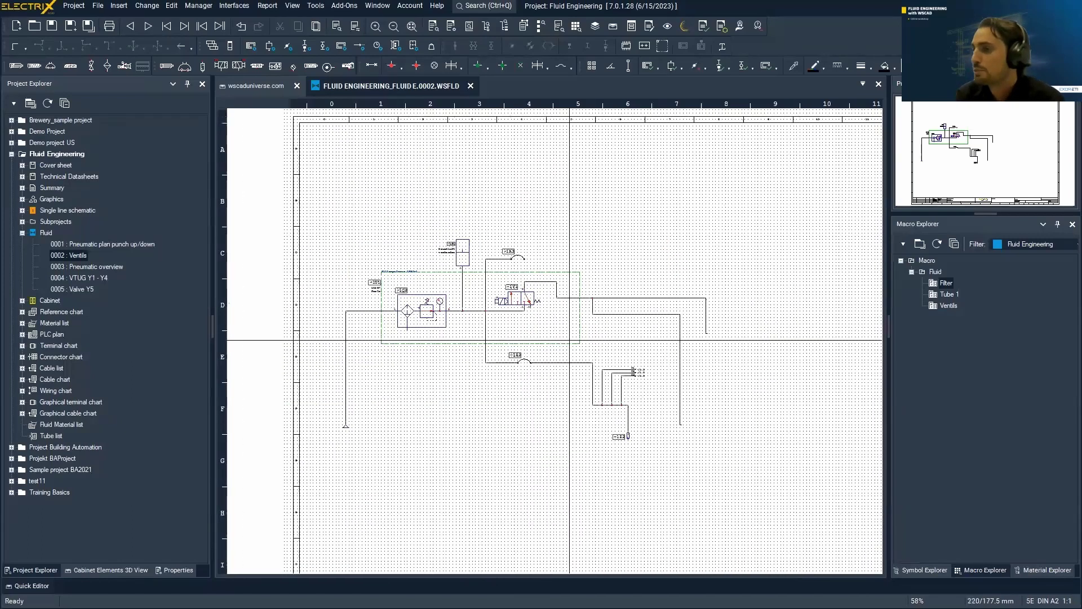
Place the Ventils macro at the right of page 0002 so its supply lines meet the two open tube lines.
left_click(942, 306)
middle_click_drag(702, 356, 440, 329)
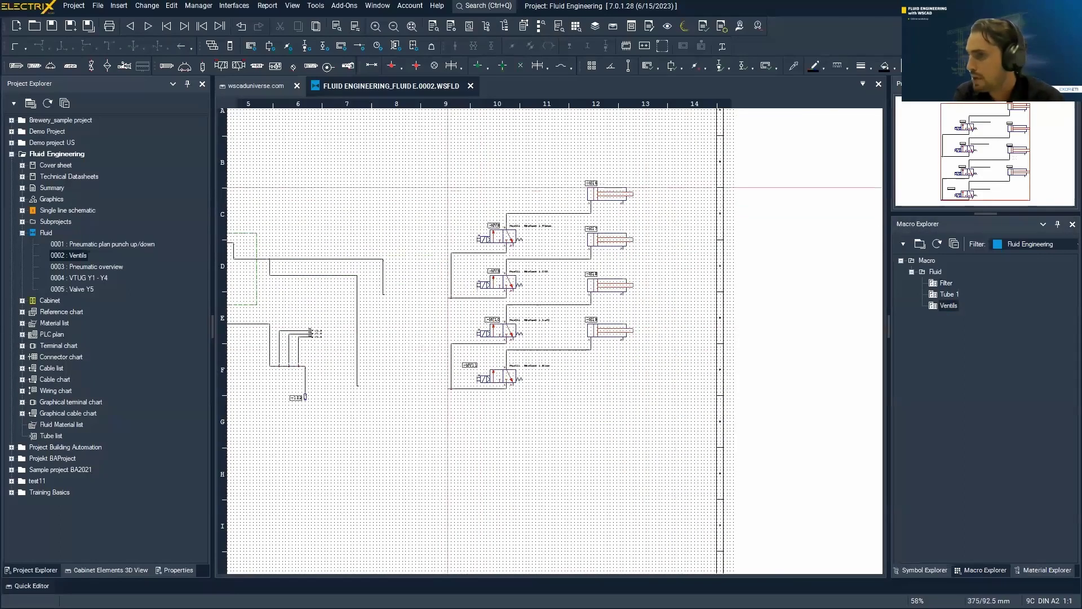
middle_click_drag(430, 386, 652, 383)
scroll(579, 392, "down", 3)
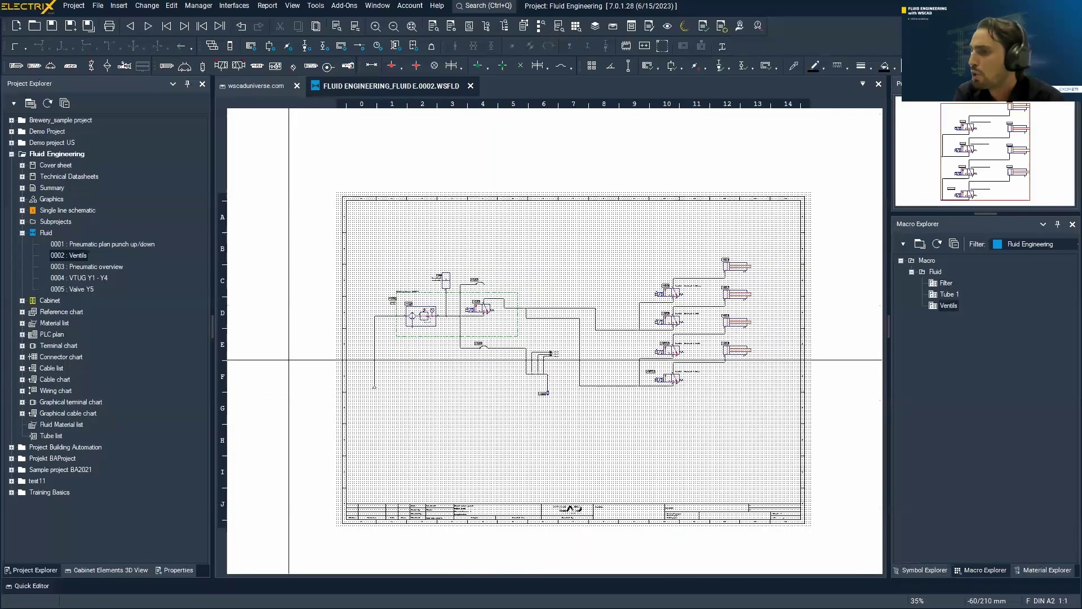
Open page 0004 VTUG Y1 - Y4 and place cylinder MGGLB100-75 in the upper-left area, accepting its default properties.
double_click(87, 278)
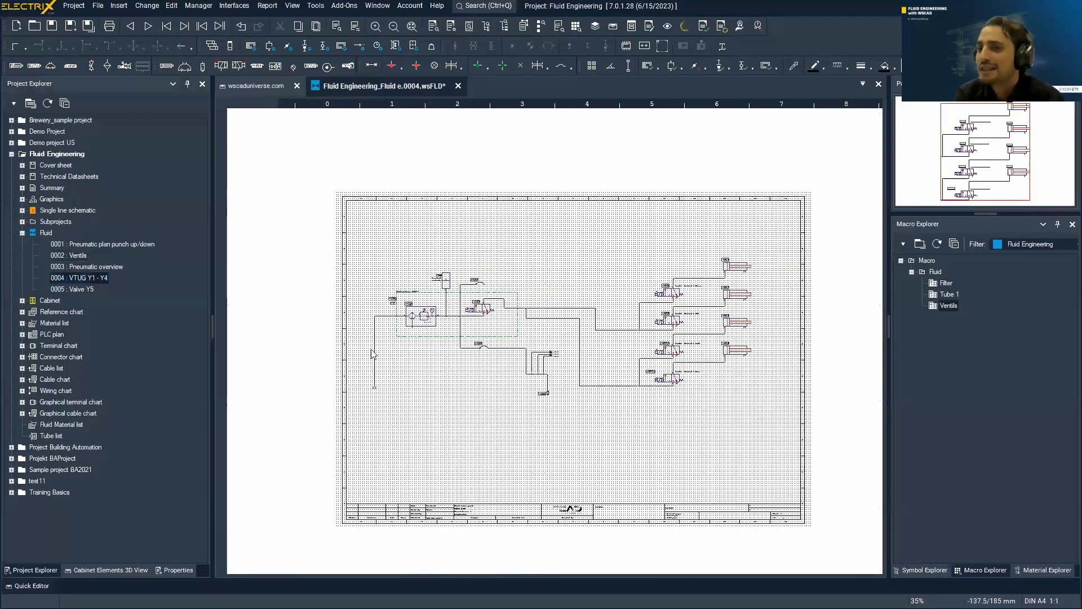
middle_click_drag(303, 357, 386, 371)
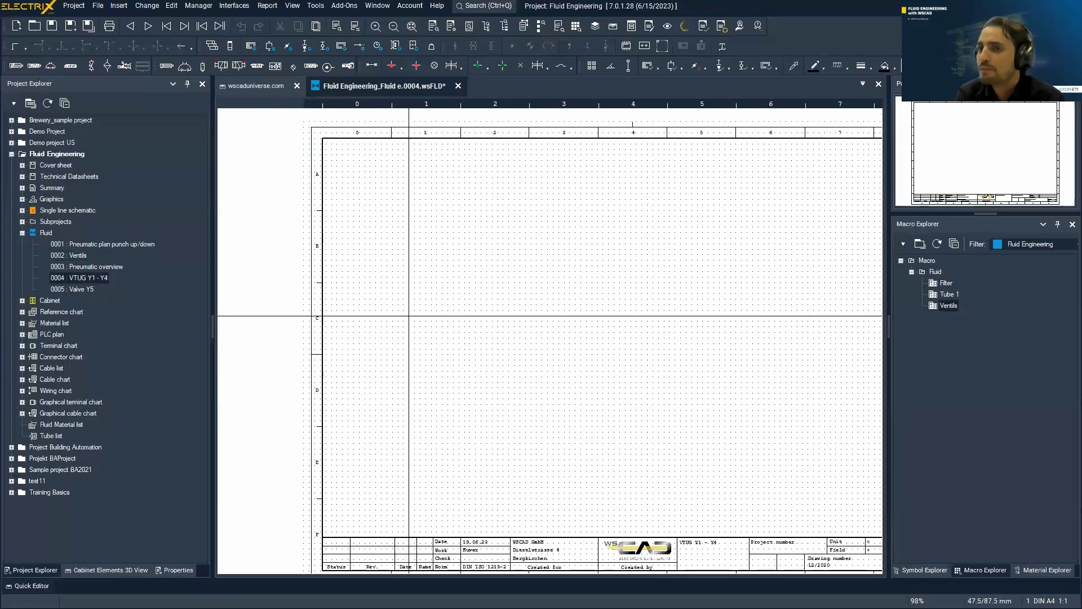
middle_click_drag(442, 320, 378, 311)
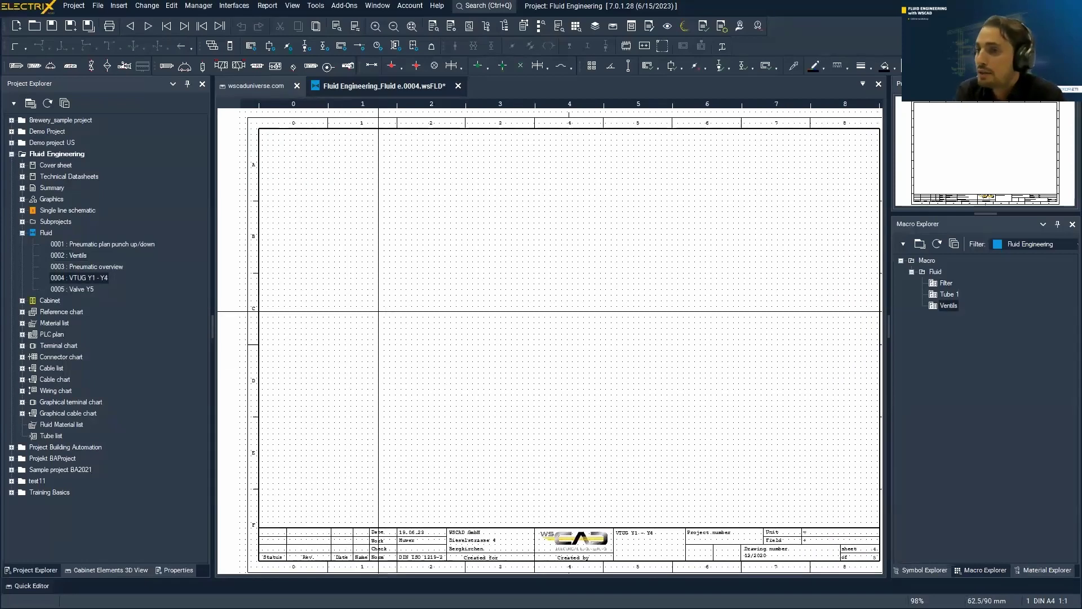
key("ctrl+q")
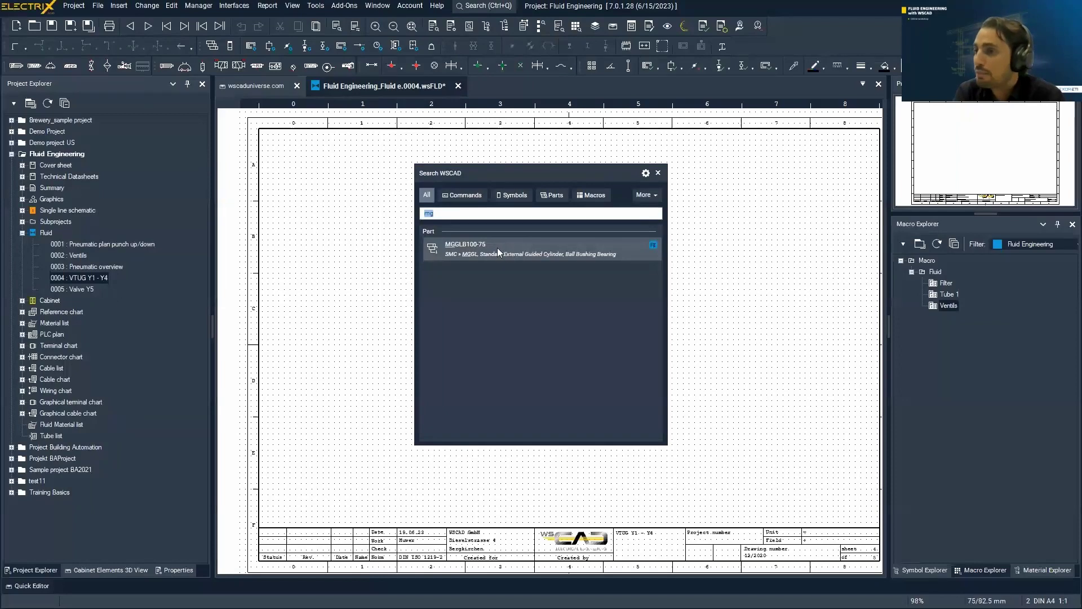
left_click(496, 249)
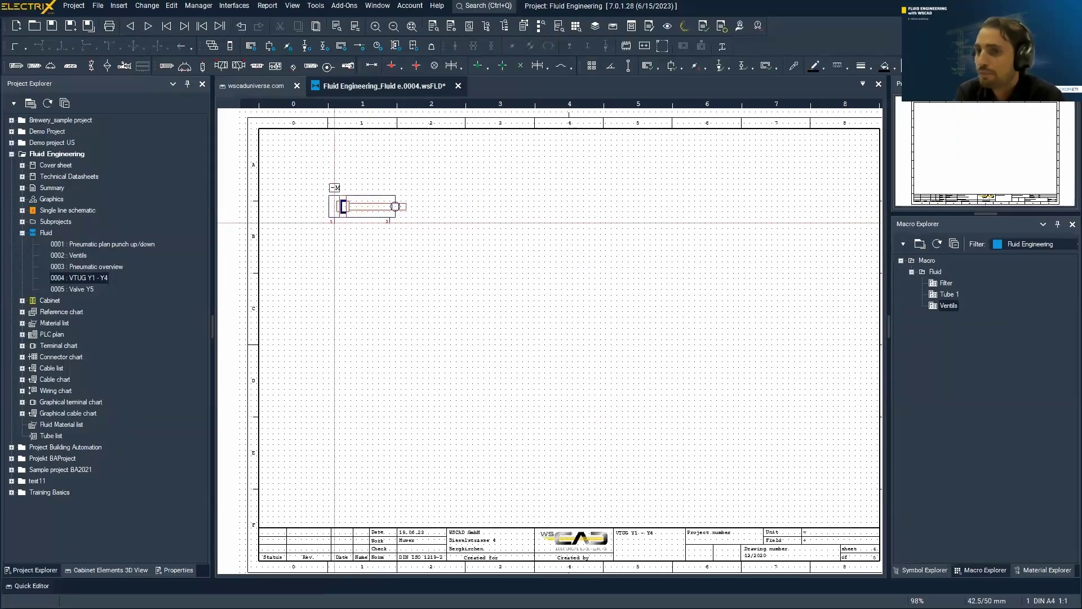
left_click(334, 223)
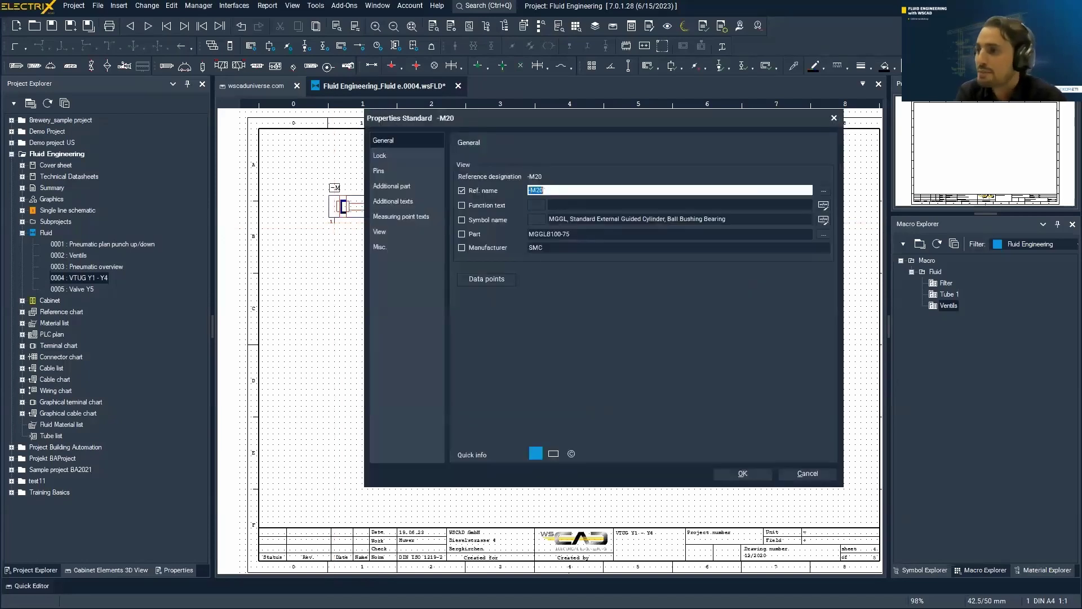
left_click(741, 472)
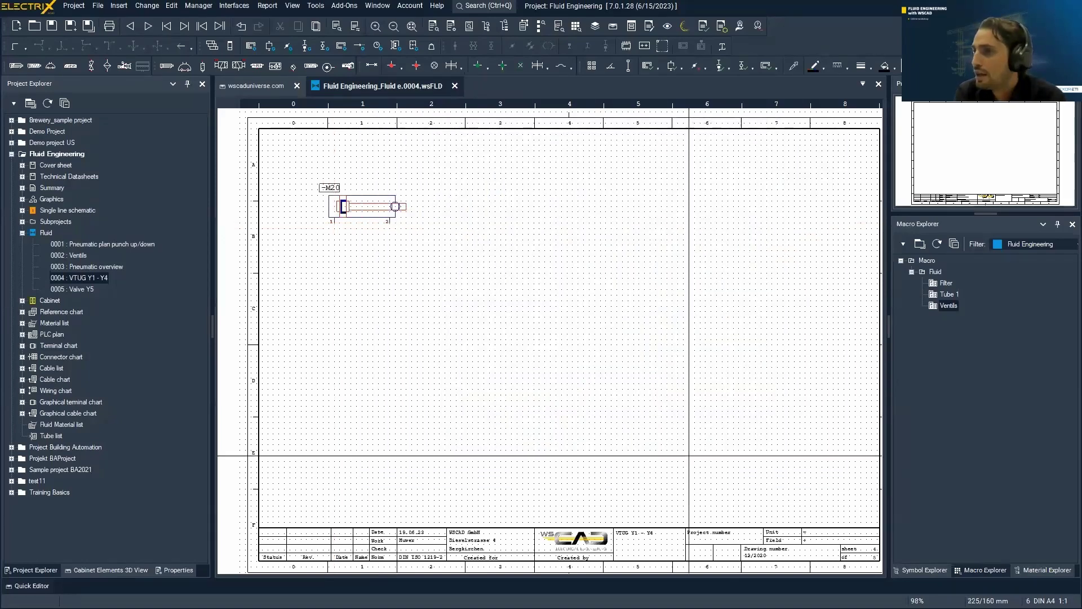
Place Festo solenoid valve 573484 below the cylinder with port 2 aligned to cylinder port 2, accepting its default properties.
key("ctrl+q")
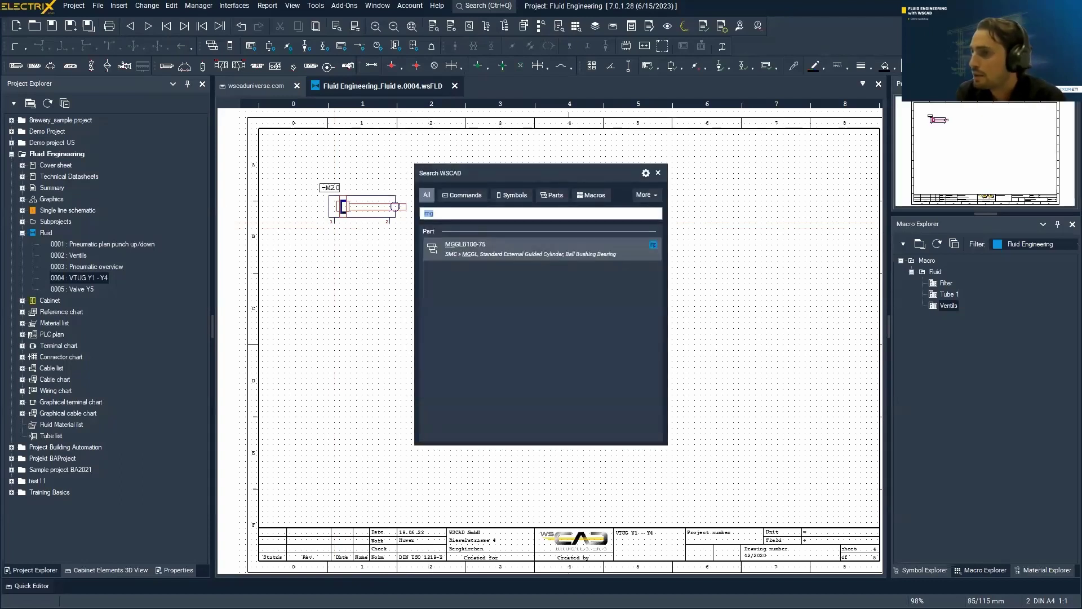
type("57")
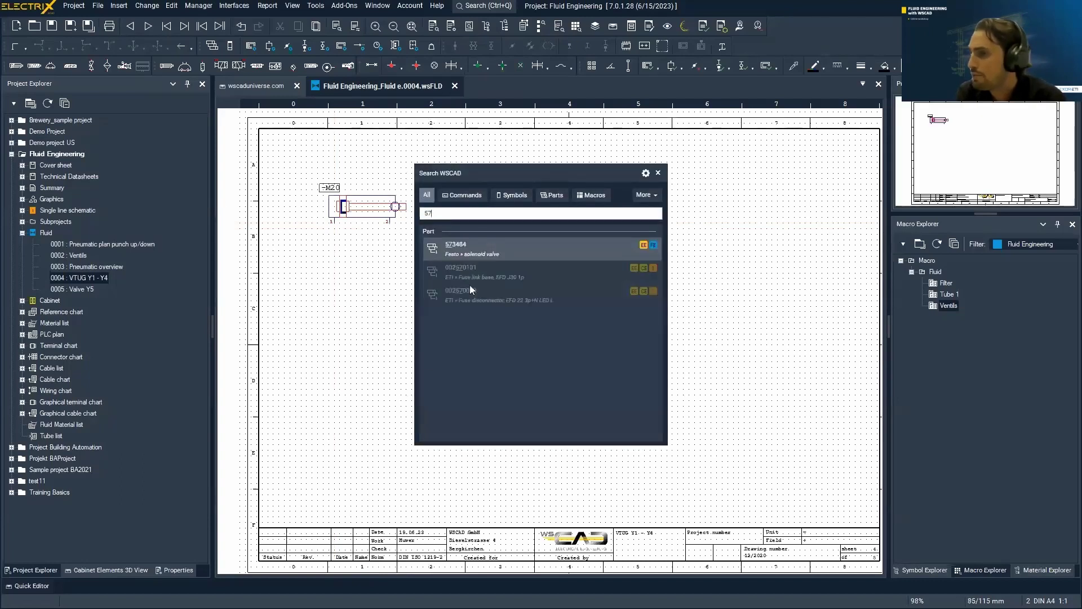
left_click(480, 251)
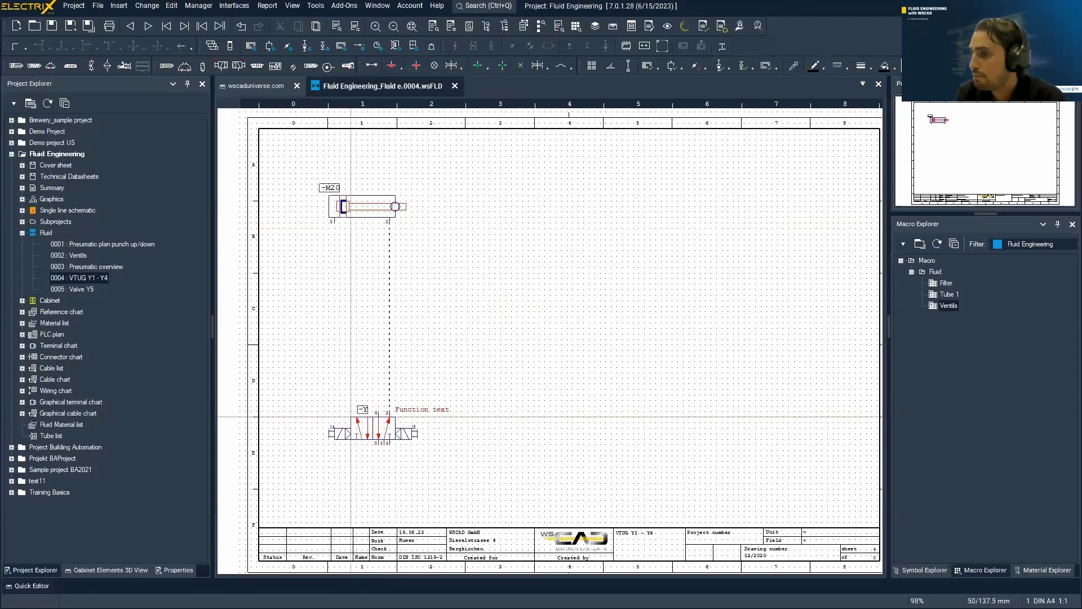
left_click(351, 417)
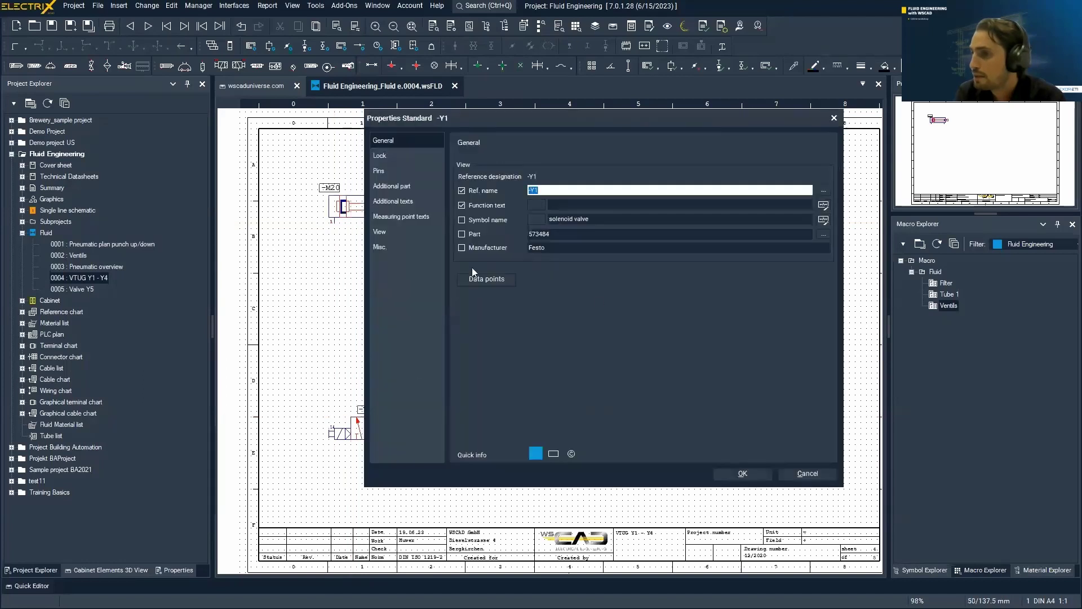
left_click(732, 468)
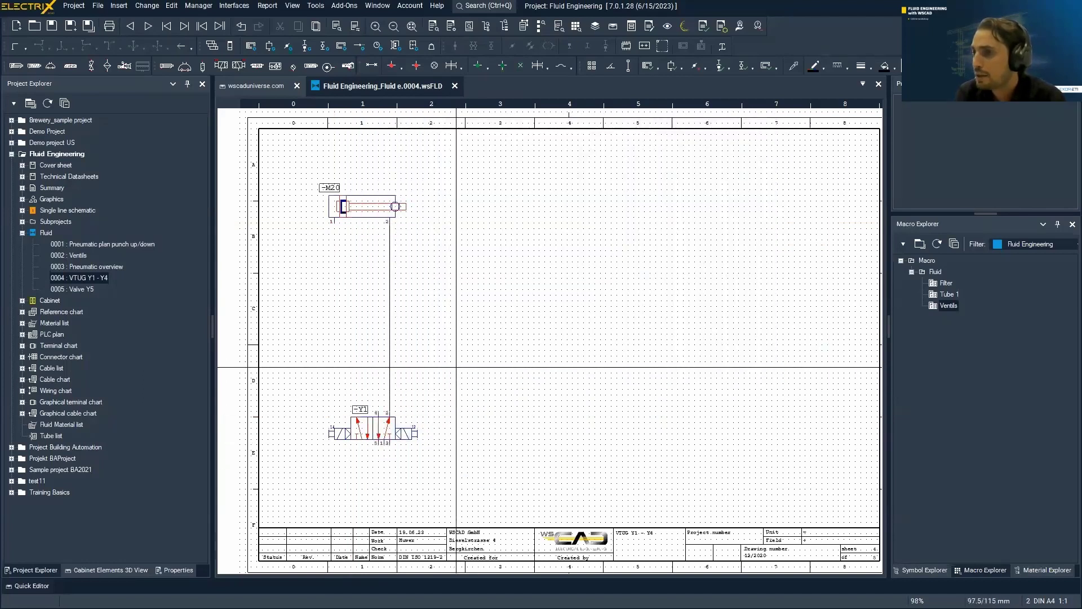
Place Festo proximity sensor 525916 just below the cylinder between its two ports, accepting its default properties.
key("ctrl+q")
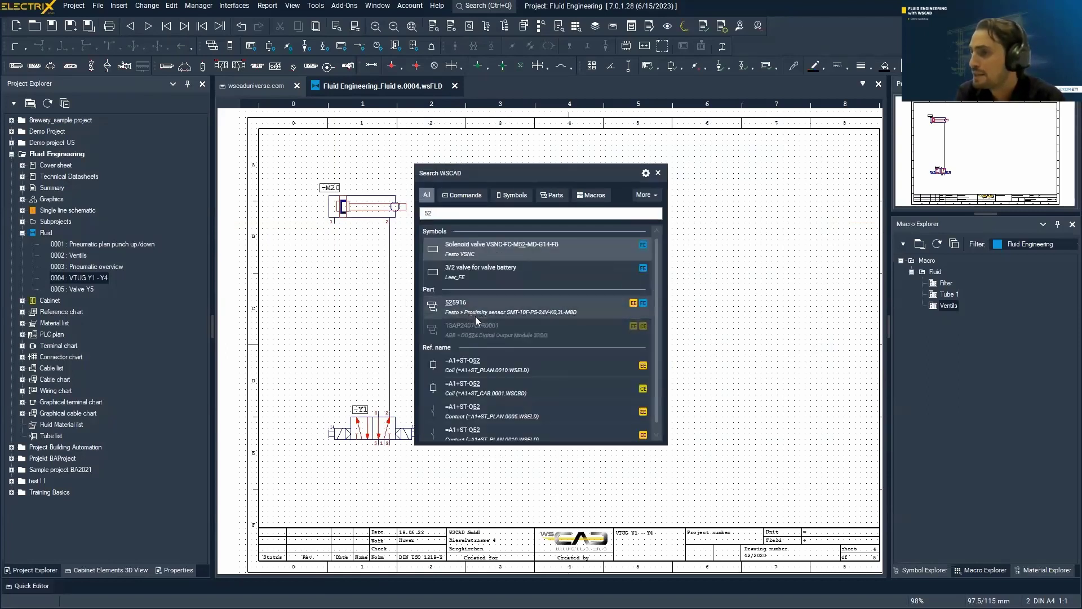
left_click(476, 311)
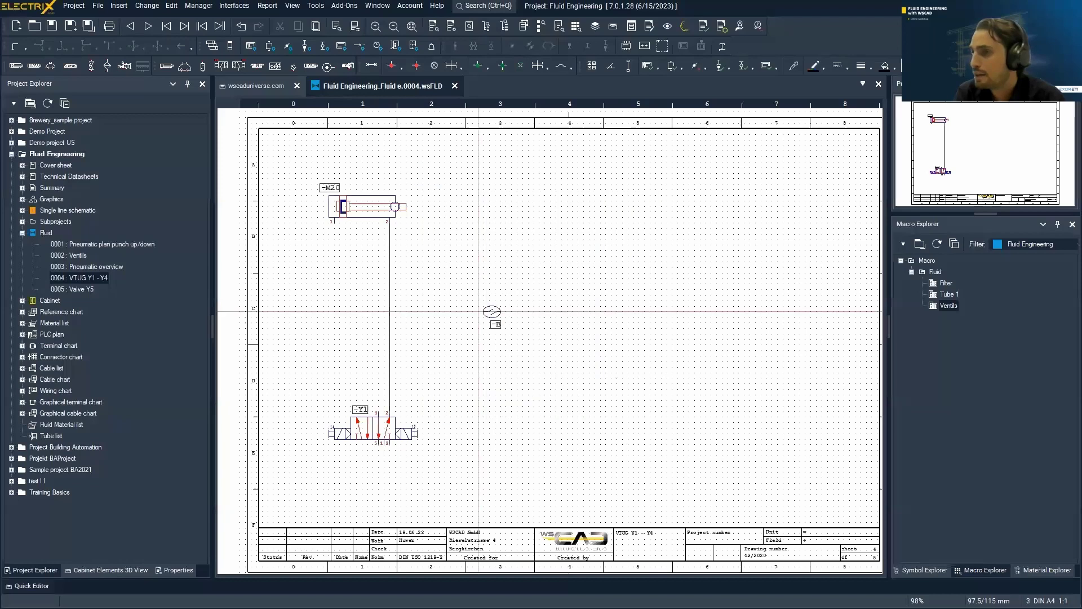
left_click(351, 244)
left_click(728, 475)
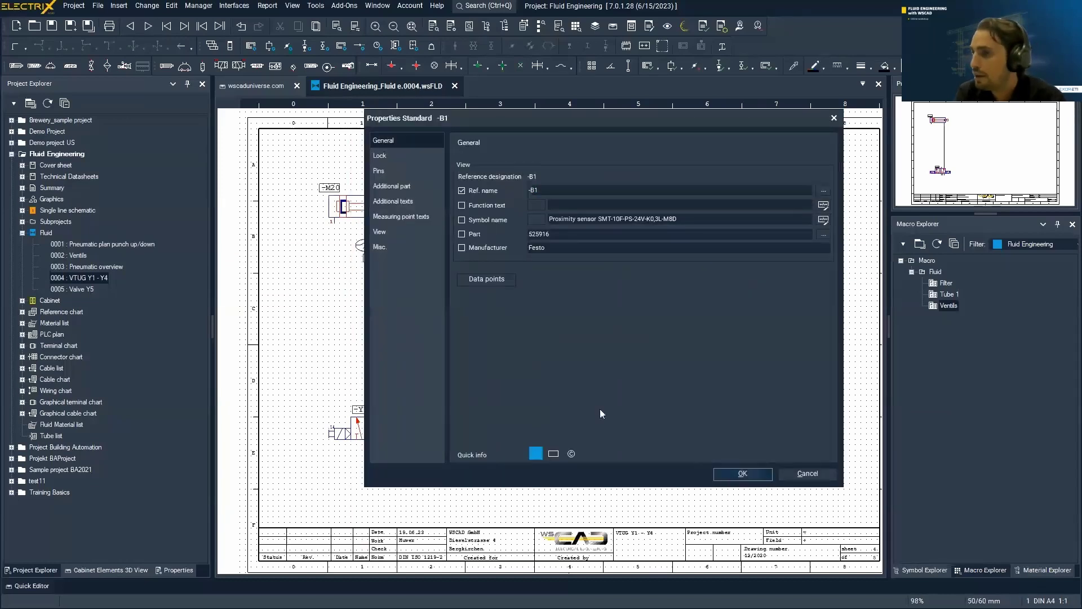
Connect cylinder port 1 to valve port 4 with an angled tube line passing below the proximity sensor.
scroll(316, 283, "up", 3)
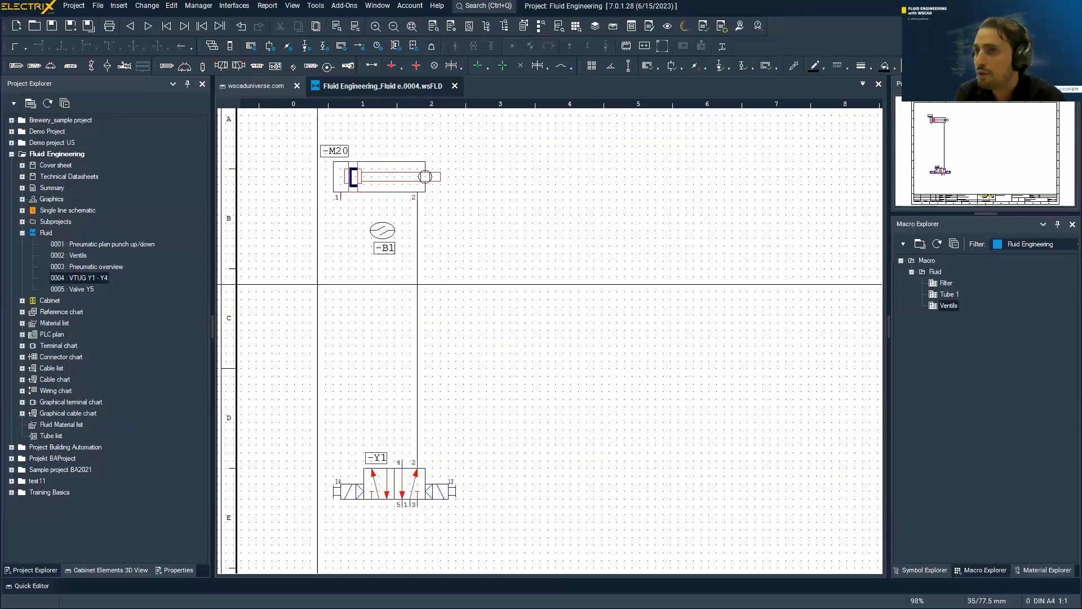
left_click(25, 49)
left_click(40, 114)
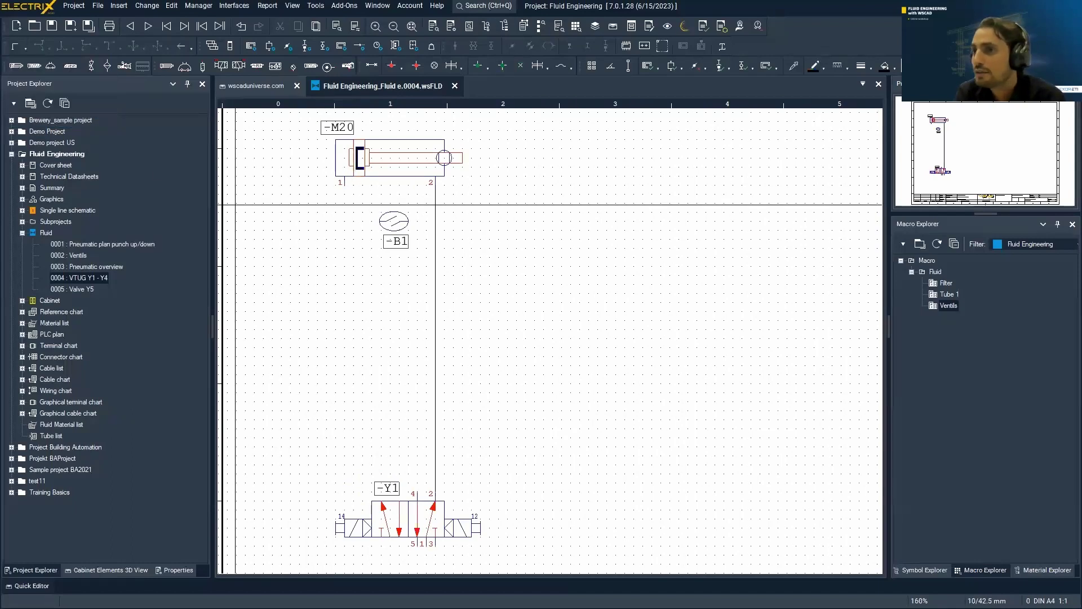
left_click(344, 300)
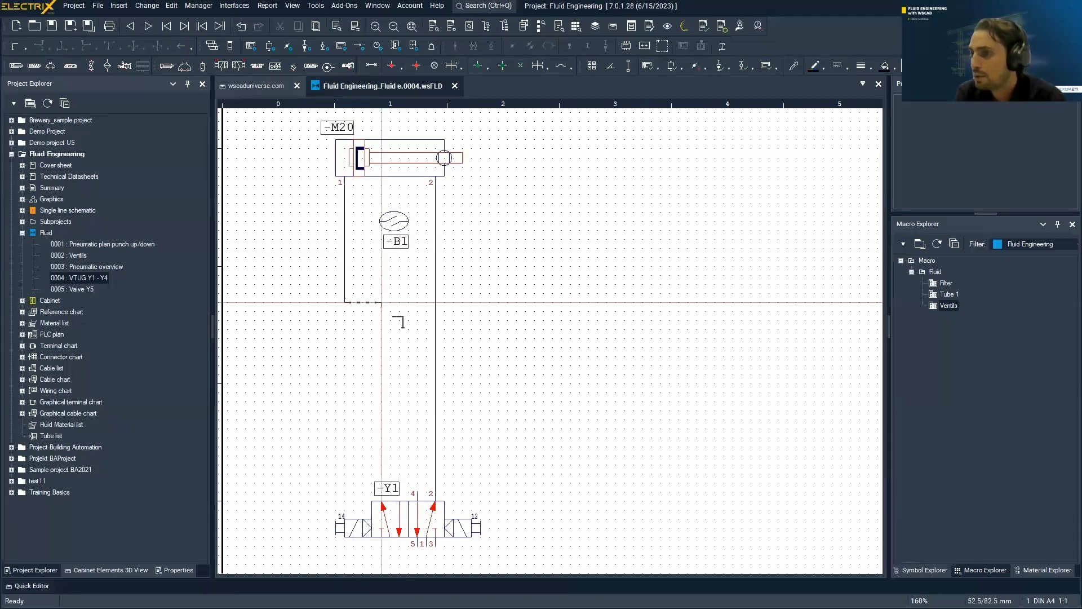
left_click(417, 302)
scroll(462, 311, "up", 1)
scroll(462, 311, "down", 1)
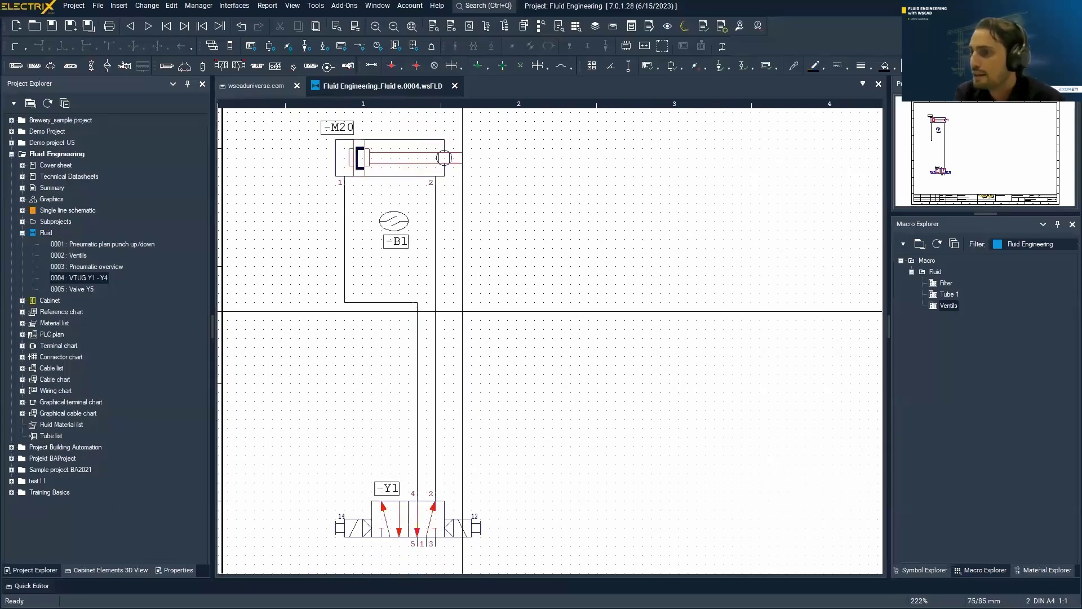
Copy the complete cylinder, sensor and valve group three times in an evenly spaced row across page 0004.
scroll(462, 311, "down", 3)
left_click_drag(409, 243, 519, 480)
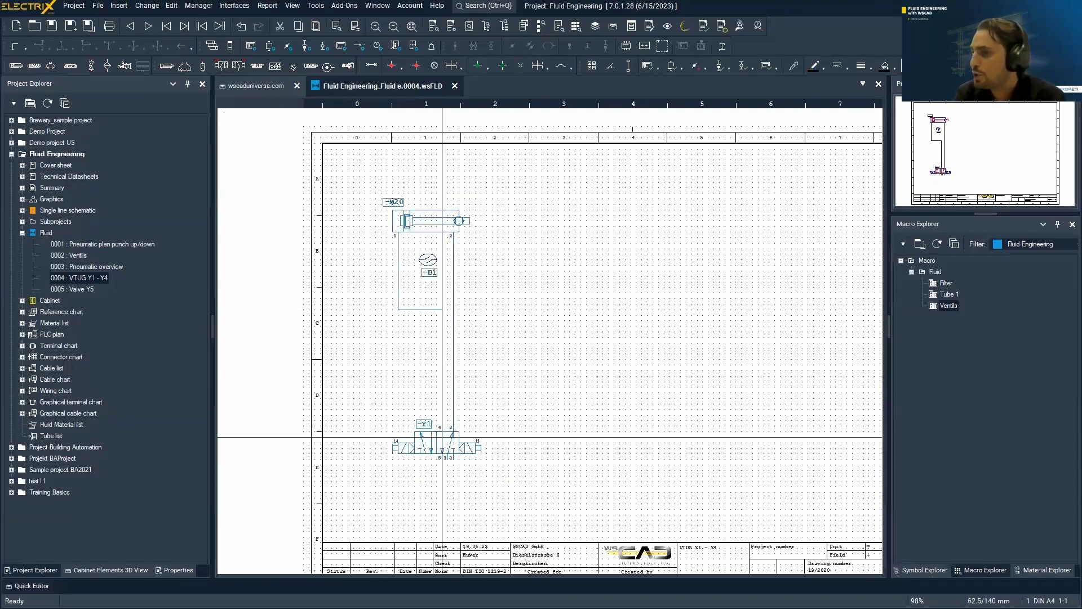
key("ctrl+c")
left_click(398, 237)
key("2")
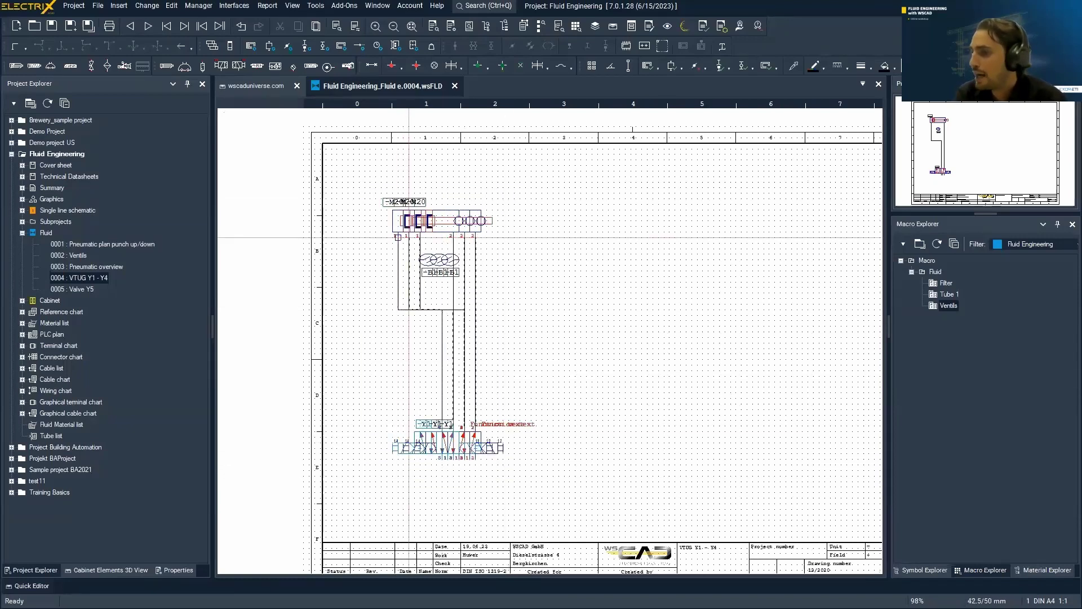
scroll(509, 244, "down", 2)
key("3")
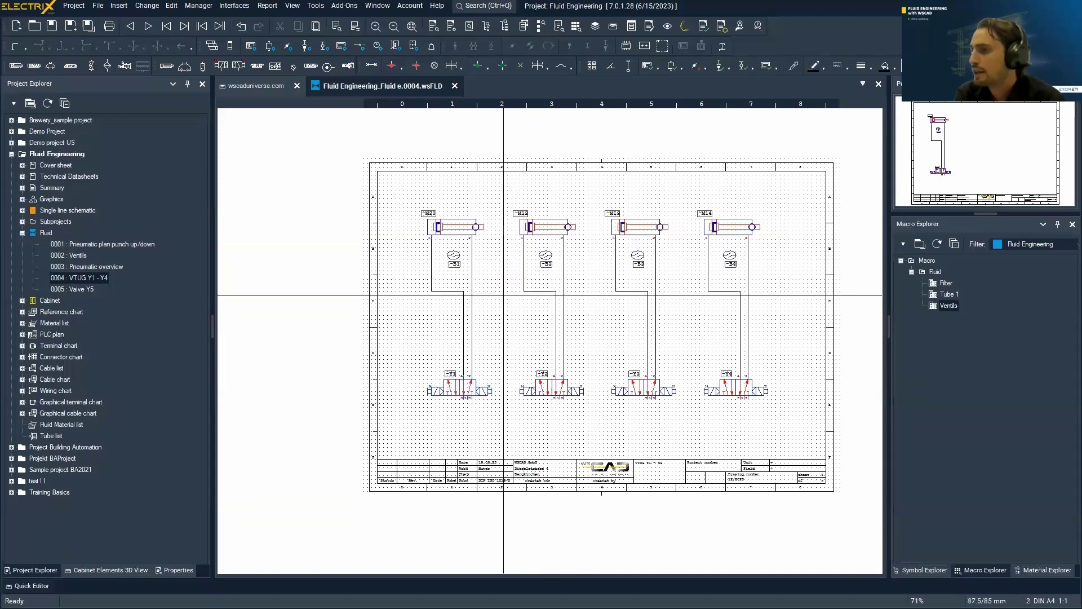
left_click(524, 239)
scroll(504, 295, "up", 2)
middle_click_drag(514, 295, 473, 260)
middle_click_drag(434, 201, 440, 229)
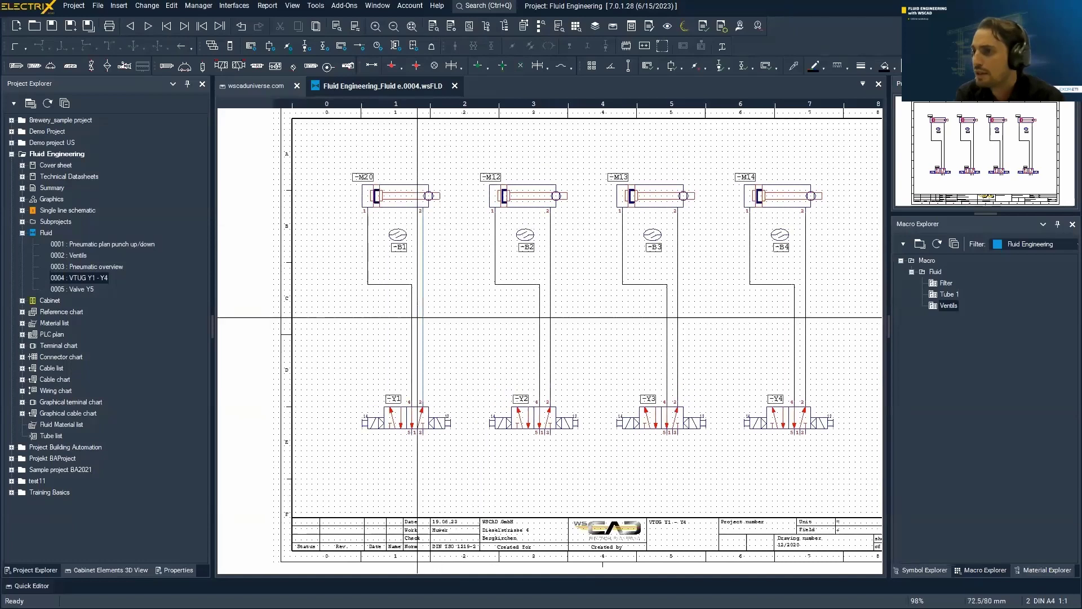
Set the function texts of cylinders -M20, -M12, -M13 and -M14 to Cylinder 1 through Cylinder 4 in the Quick Editor.
left_click(38, 588)
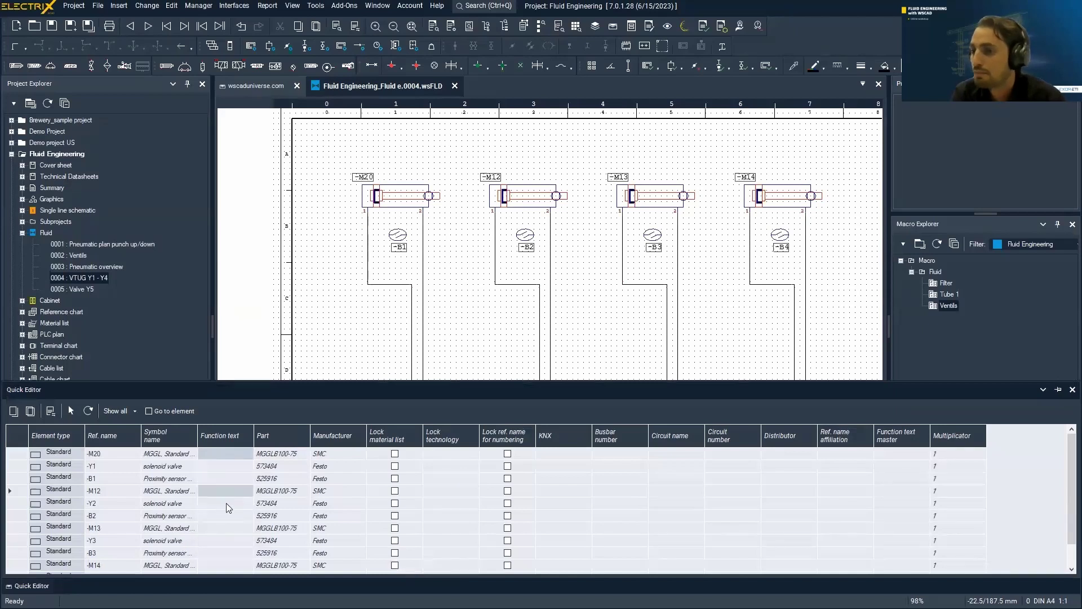
left_click(224, 529, "ctrl")
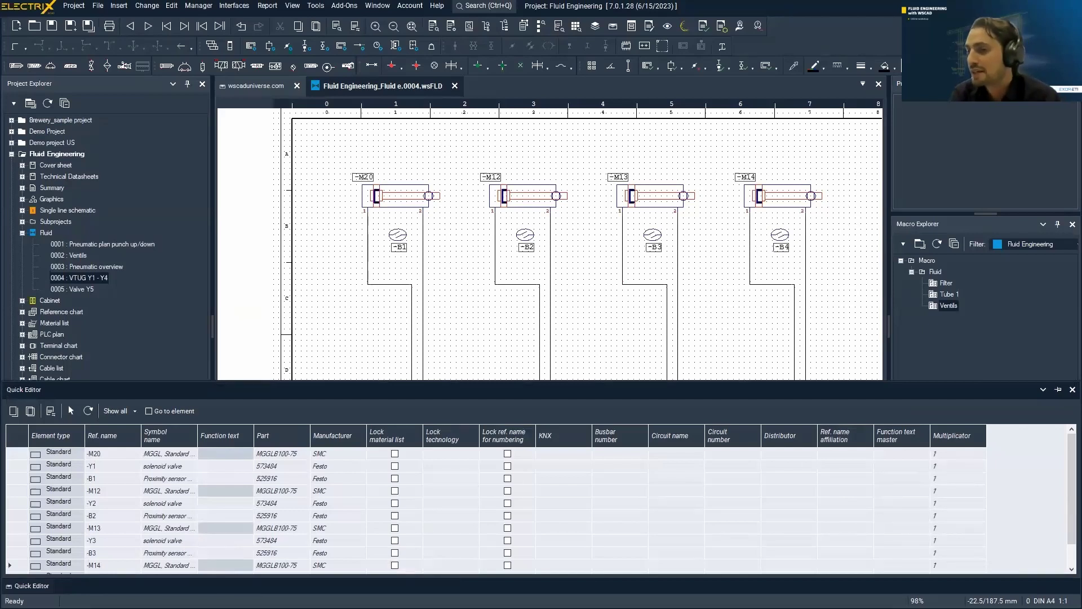
right_click(219, 456)
left_click(248, 477)
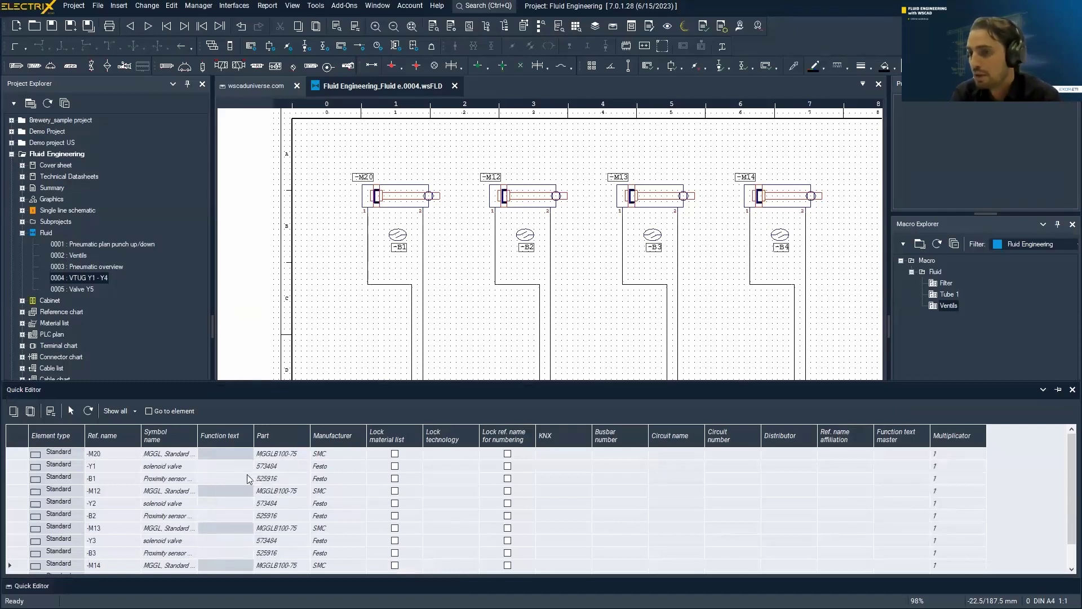
left_click(221, 493)
left_click(224, 529, "ctrl")
left_click(225, 564, "ctrl")
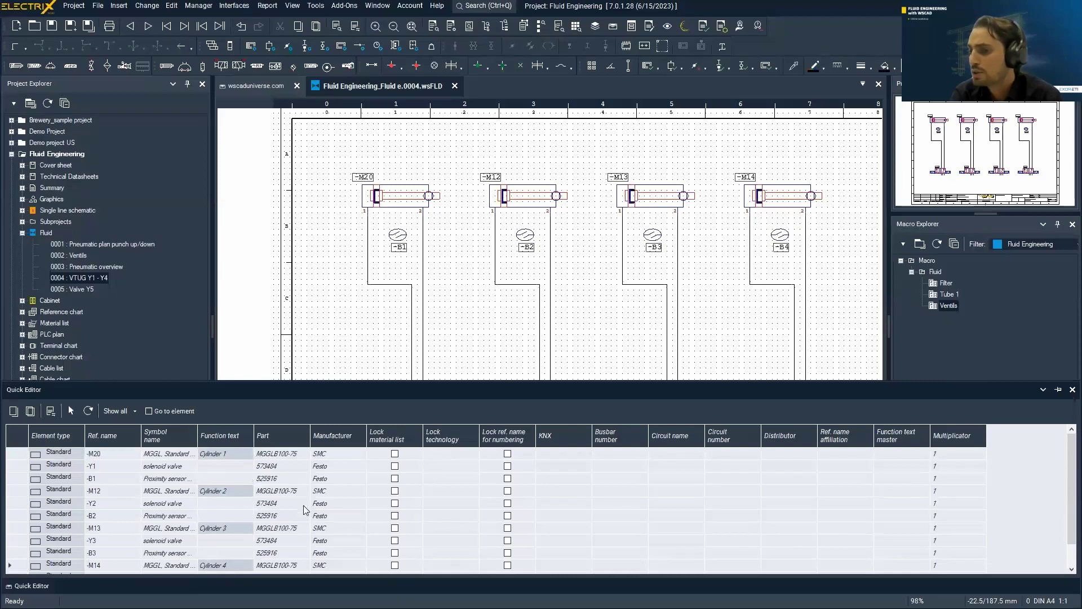
Show the function text and manufacturer of cylinders -M20, -M12, -M13 and -M14 on the drawing.
left_click(326, 454, "ctrl")
left_click(334, 492, "ctrl")
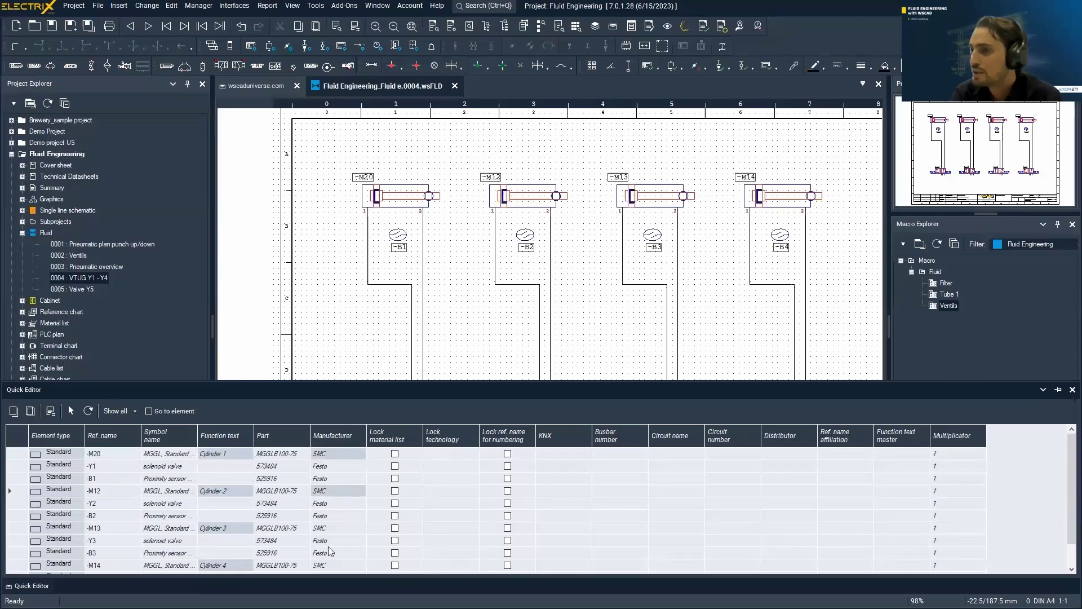
left_click(332, 529, "ctrl")
left_click(331, 564, "ctrl")
right_click(333, 562)
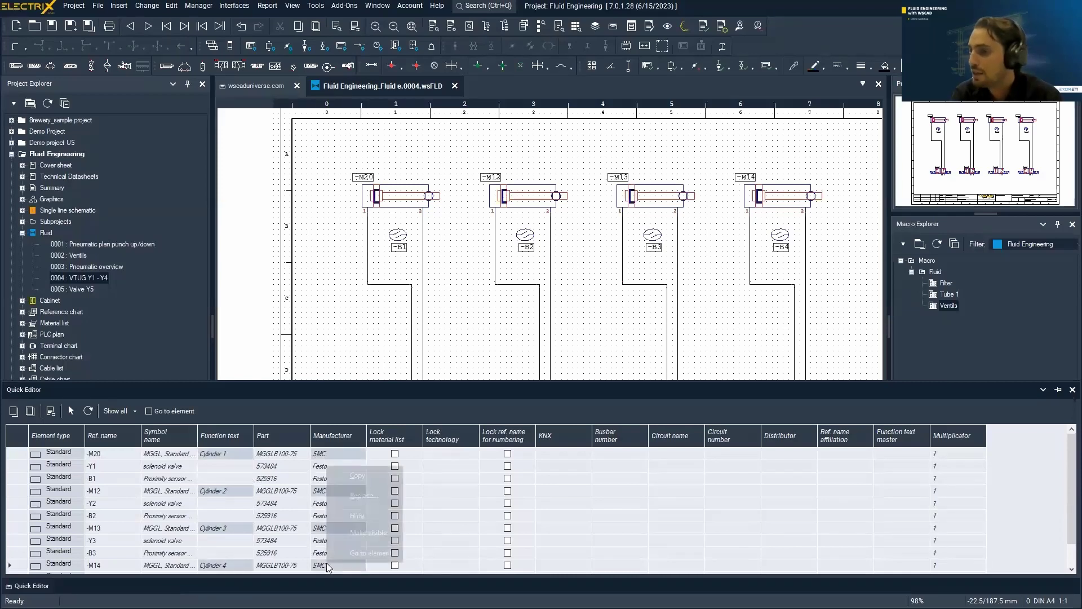
left_click(367, 532)
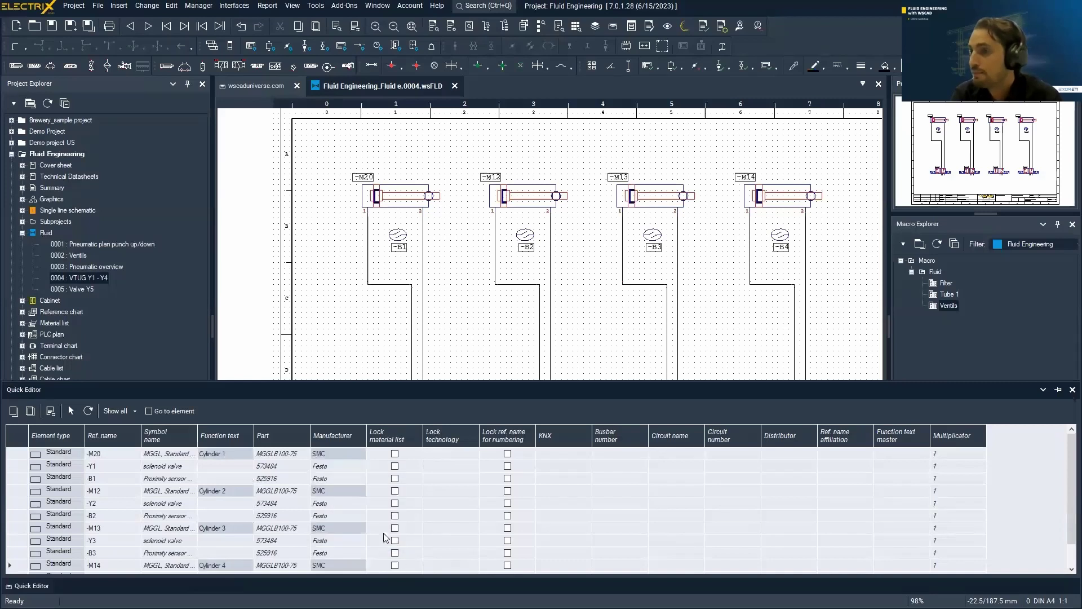
scroll(549, 242, "up", 3)
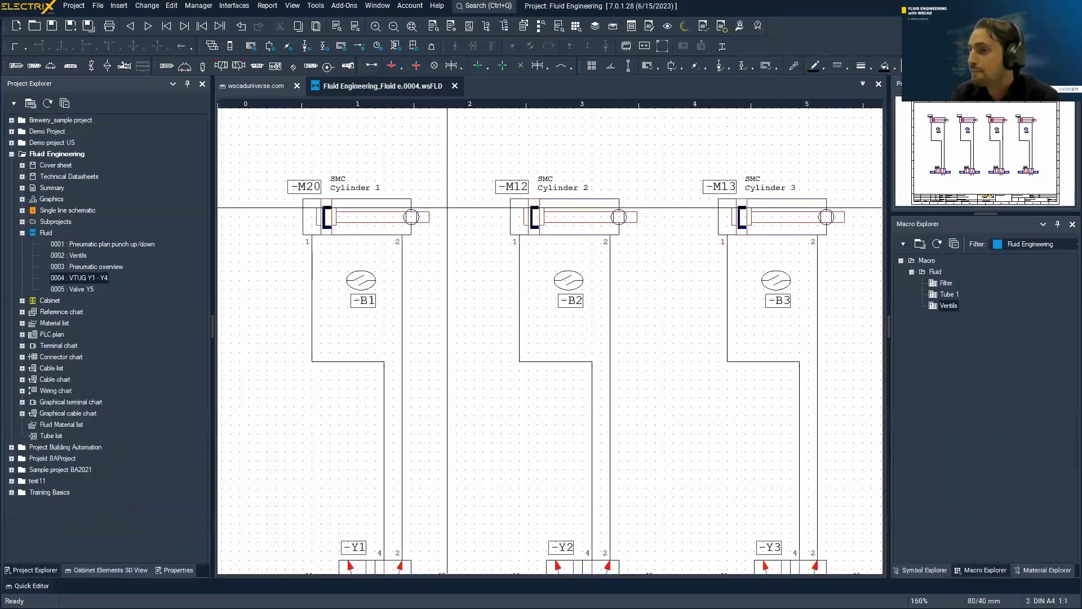
scroll(549, 338, "down", 3)
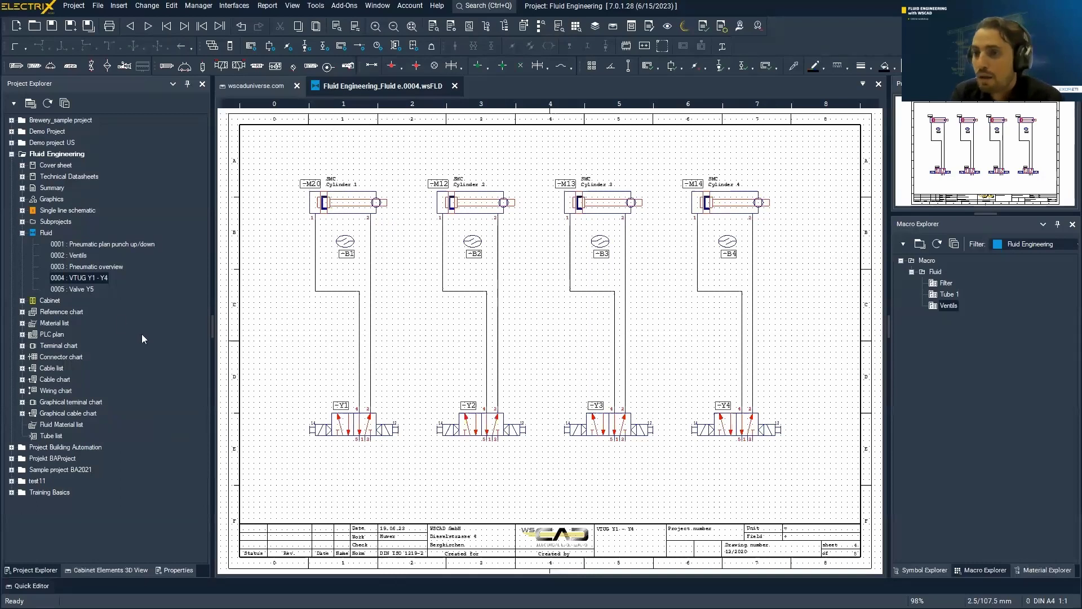
Open fluid page 0005 Valve Y5 and place a Splitter_5/3_1_23_45/14_23_5/12_3_45_D valve symbol, accepting its default properties.
double_click(63, 290)
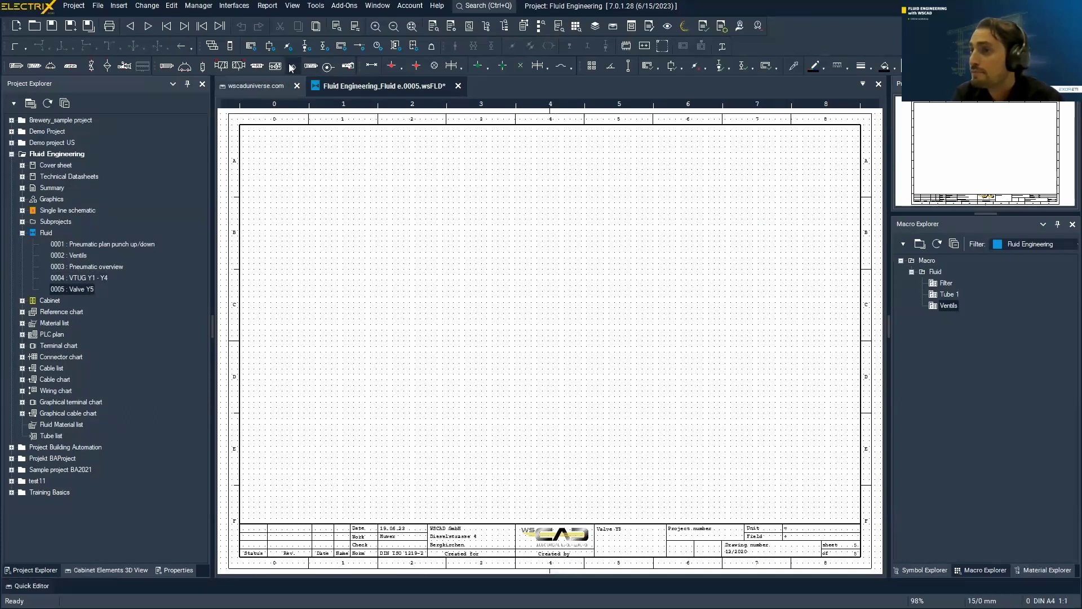
left_click(258, 67)
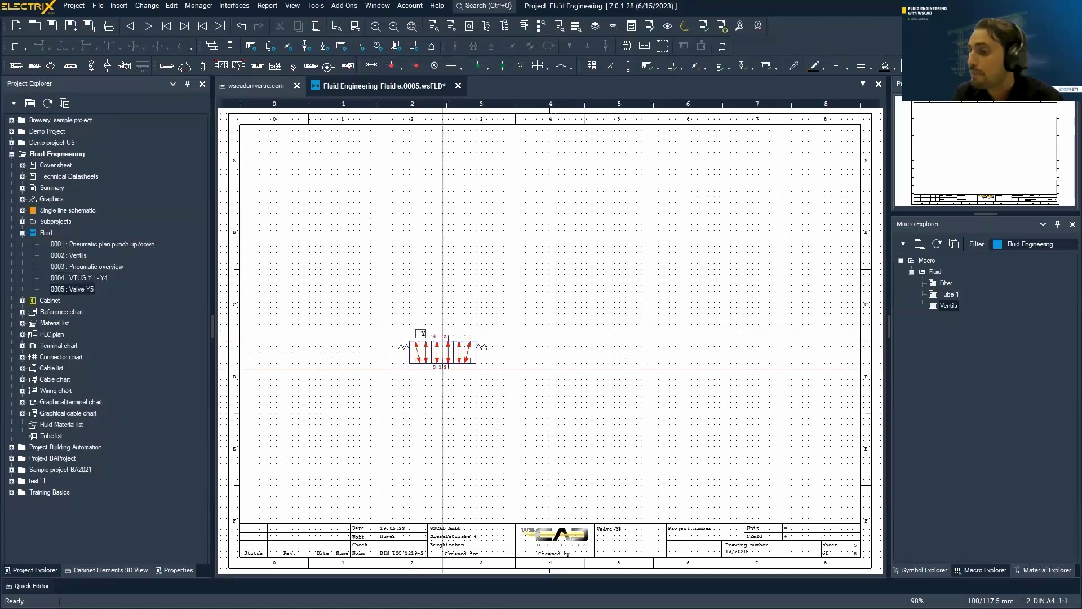
left_click(420, 385)
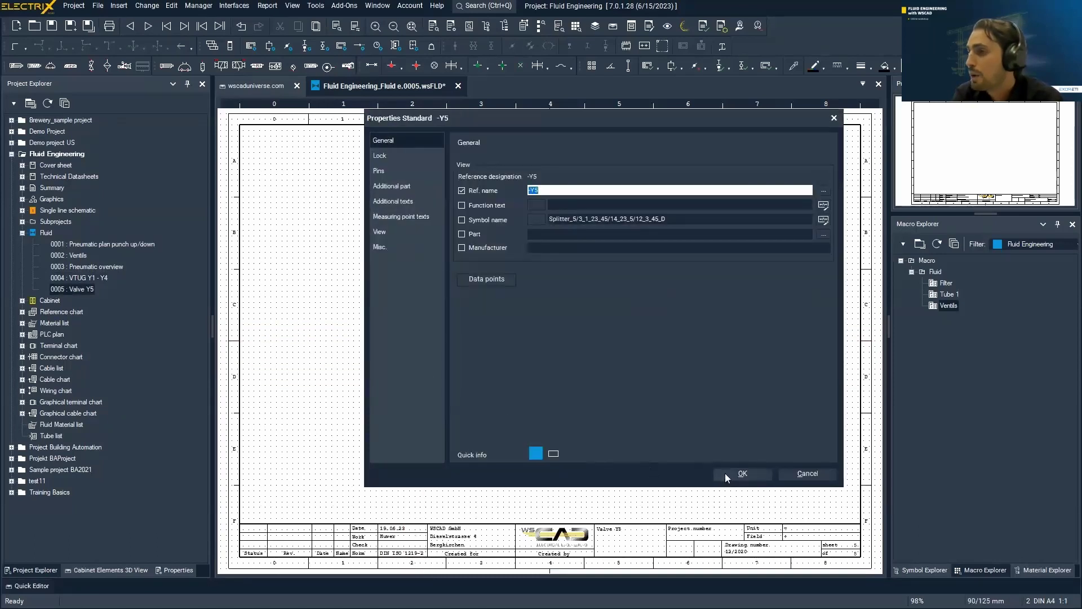
left_click(727, 473)
scroll(404, 397, "up", 3)
key("Escape")
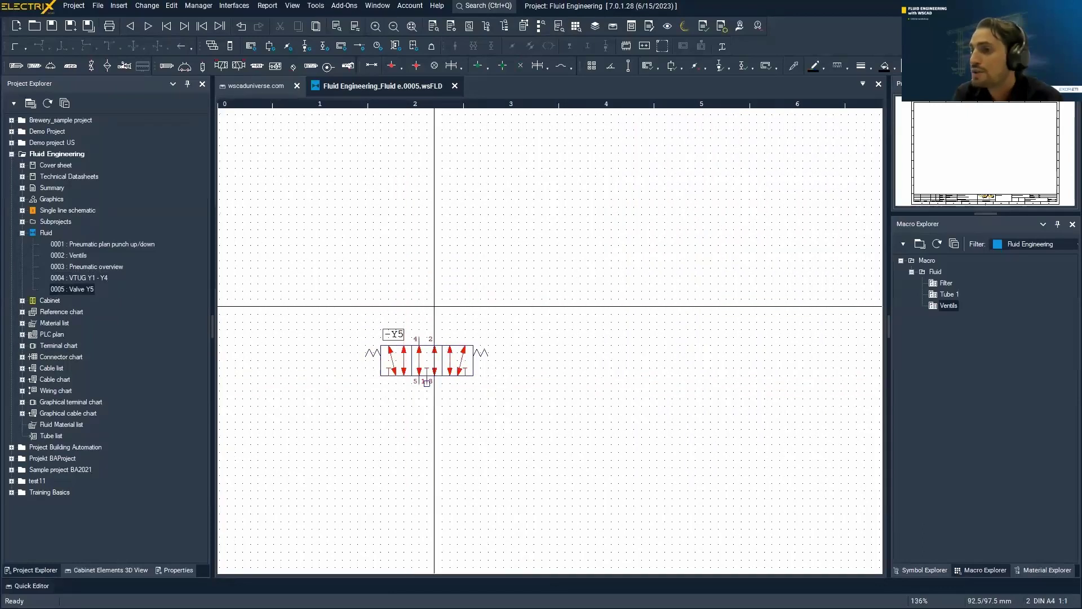
Attach PN_drive_ElPnManExt_left and PN_drive_ElPnManExt_right to the matching lower ends of the page 0005 valve, accepting their default properties.
left_click(225, 67)
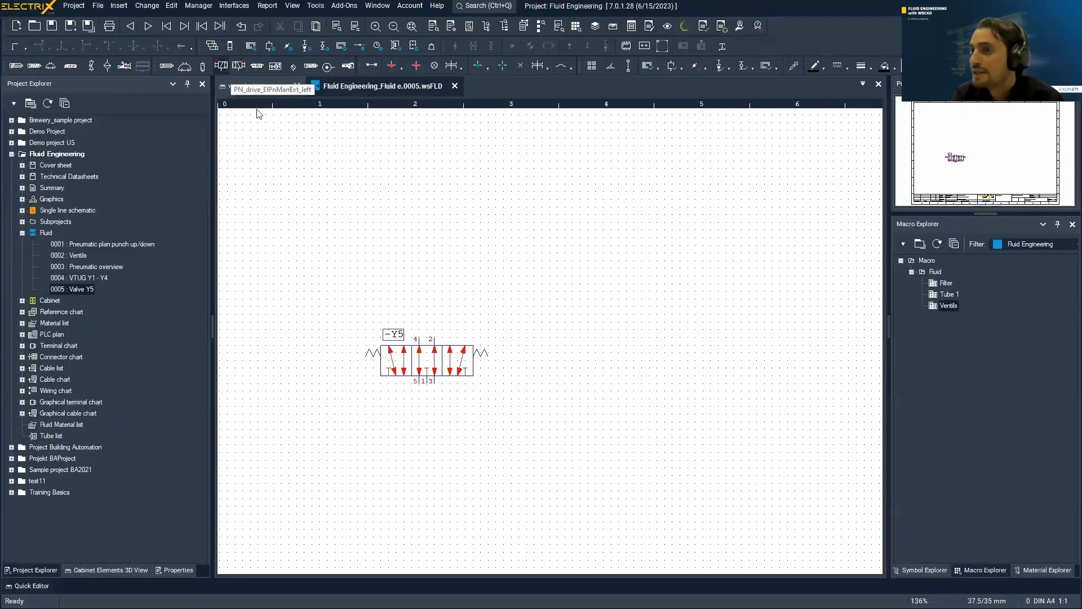
scroll(412, 375, "up", 3)
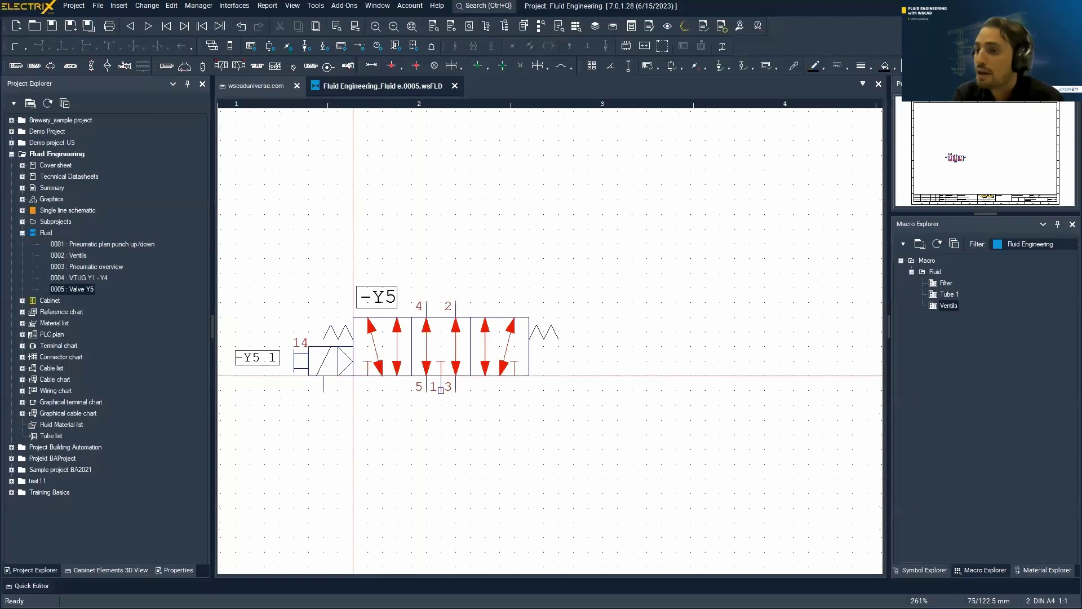
left_click(353, 376)
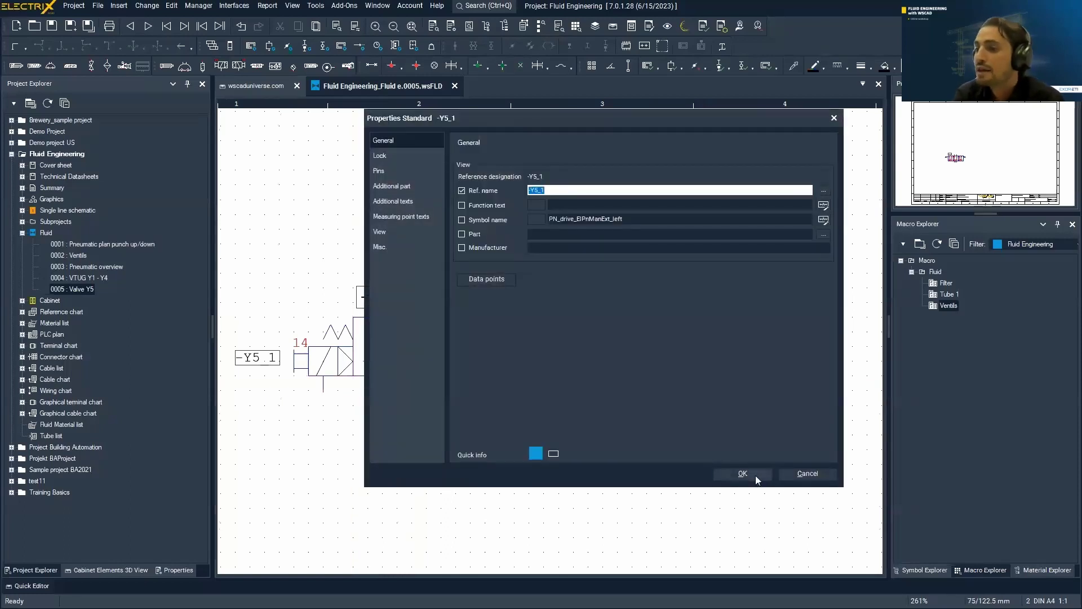
left_click(754, 474)
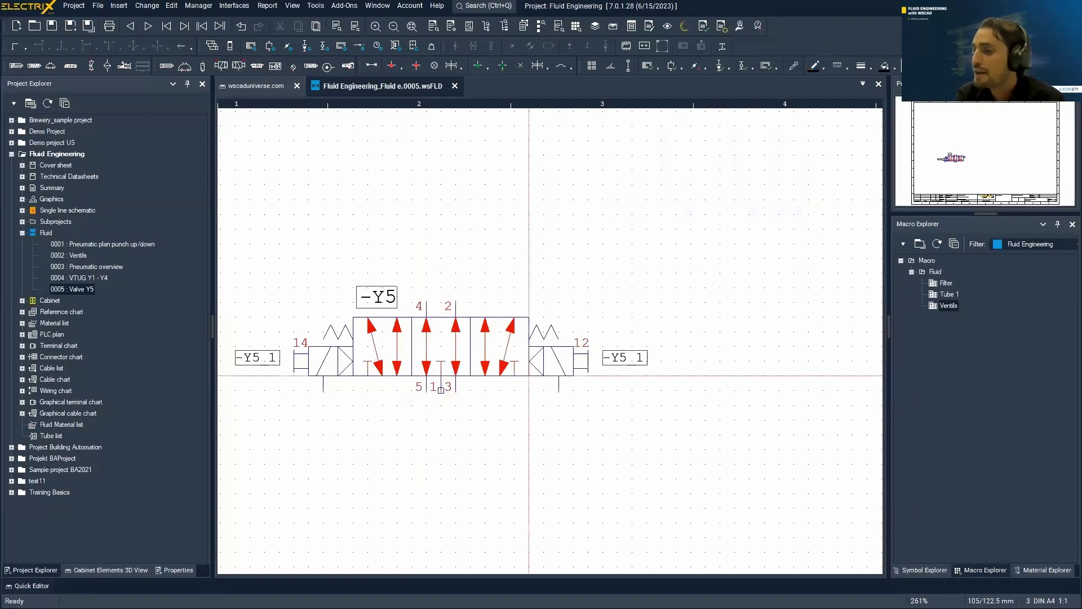
left_click(528, 376)
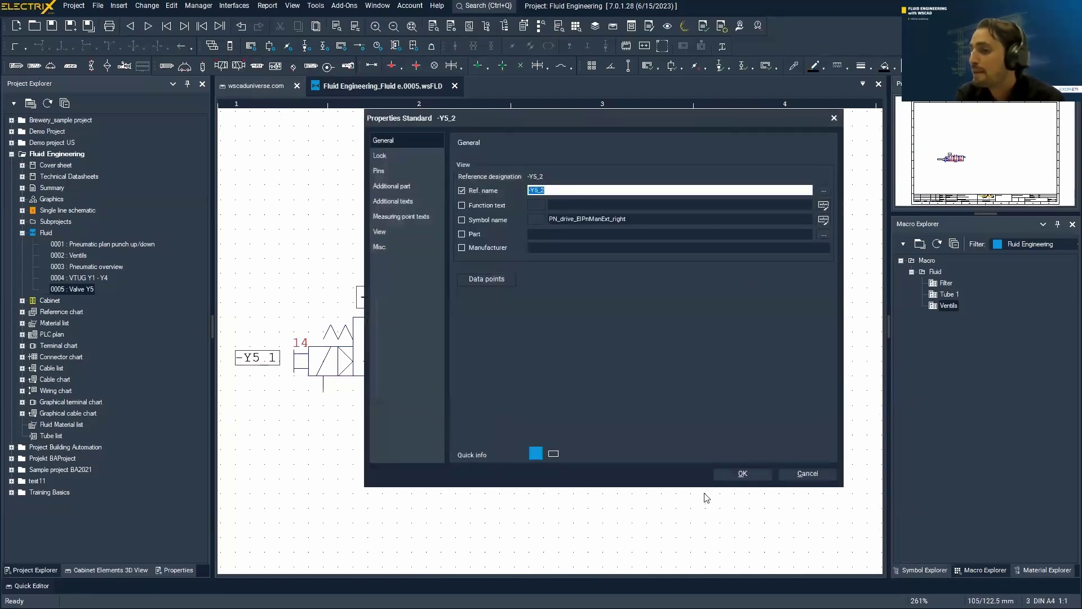
left_click(729, 476)
scroll(392, 402, "down", 3)
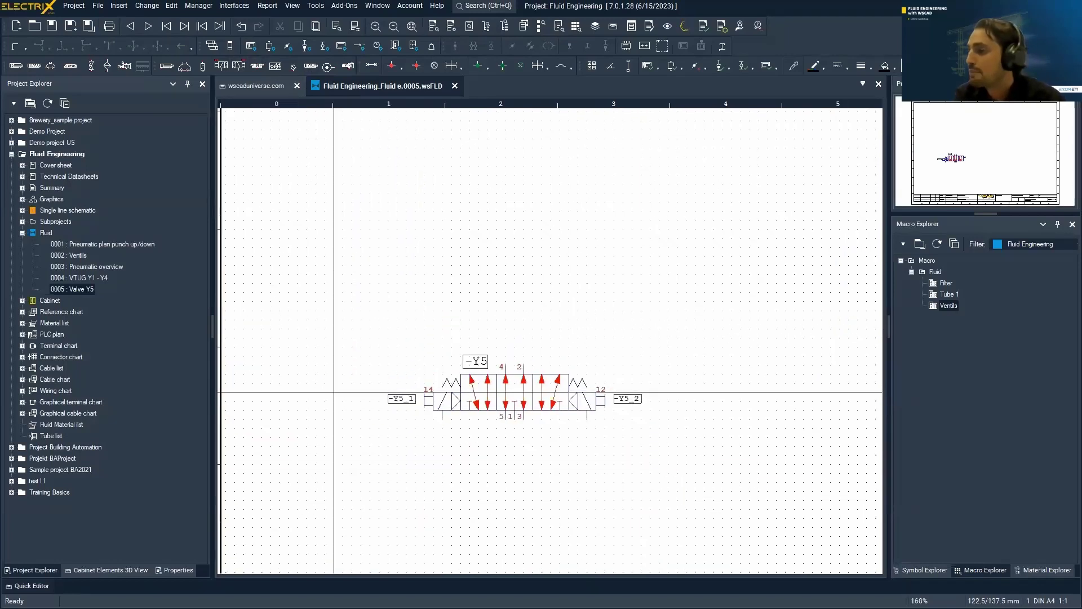
scroll(579, 495, "up", 3)
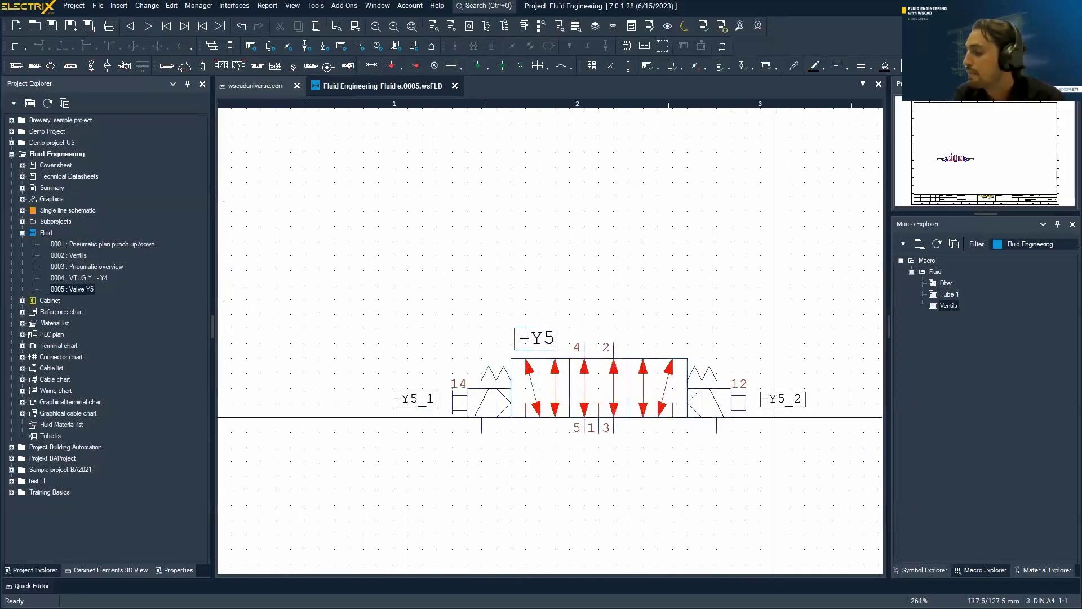
scroll(658, 373, "down", 3)
scroll(633, 394, "up", 1)
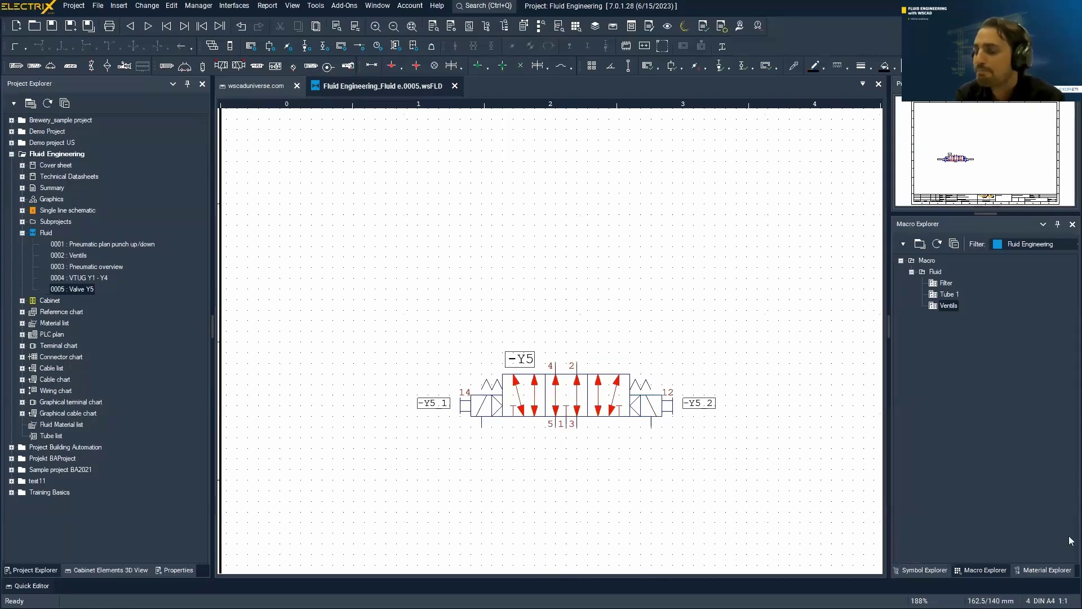
List all Fluid Engineering components of every plant and location in the Material Explorer, sorted by reference designation.
left_click(1040, 569)
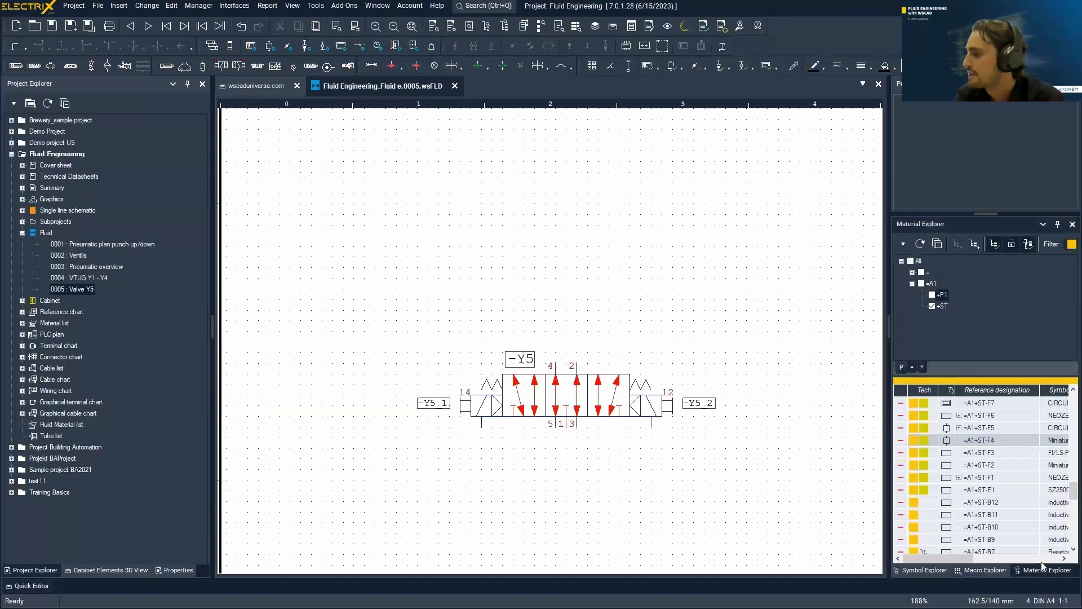
left_click(1070, 245)
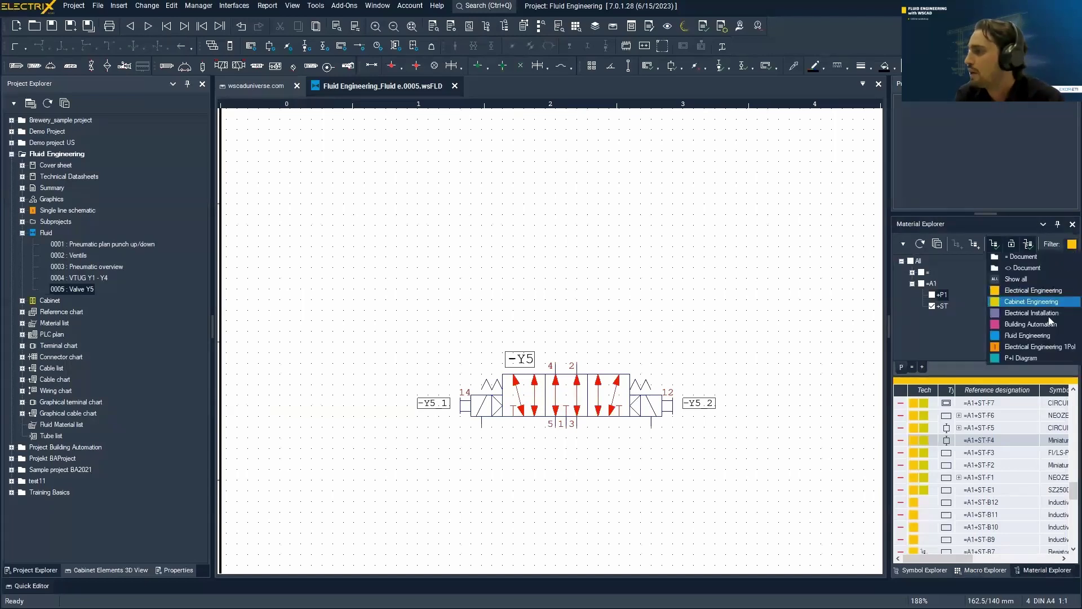
left_click(1045, 336)
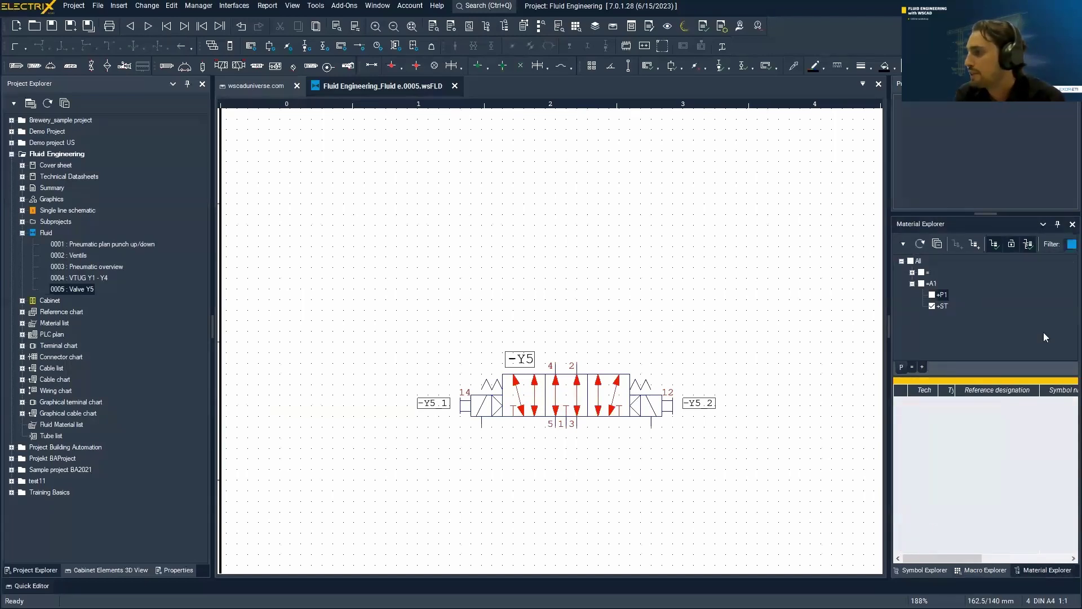
left_click(912, 261)
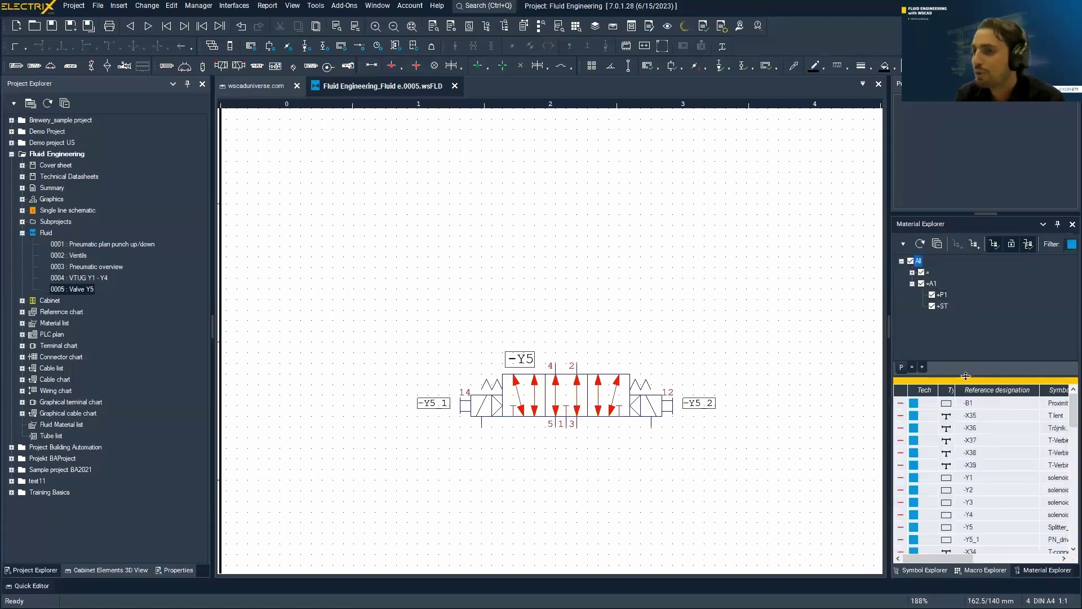
left_click_drag(965, 376, 960, 297)
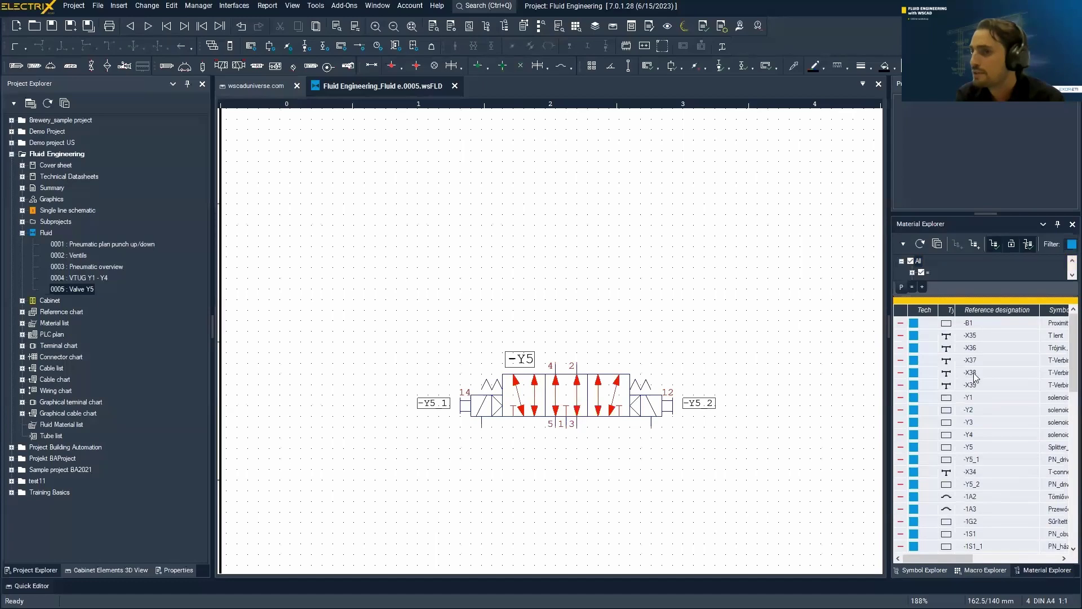
left_click(985, 311)
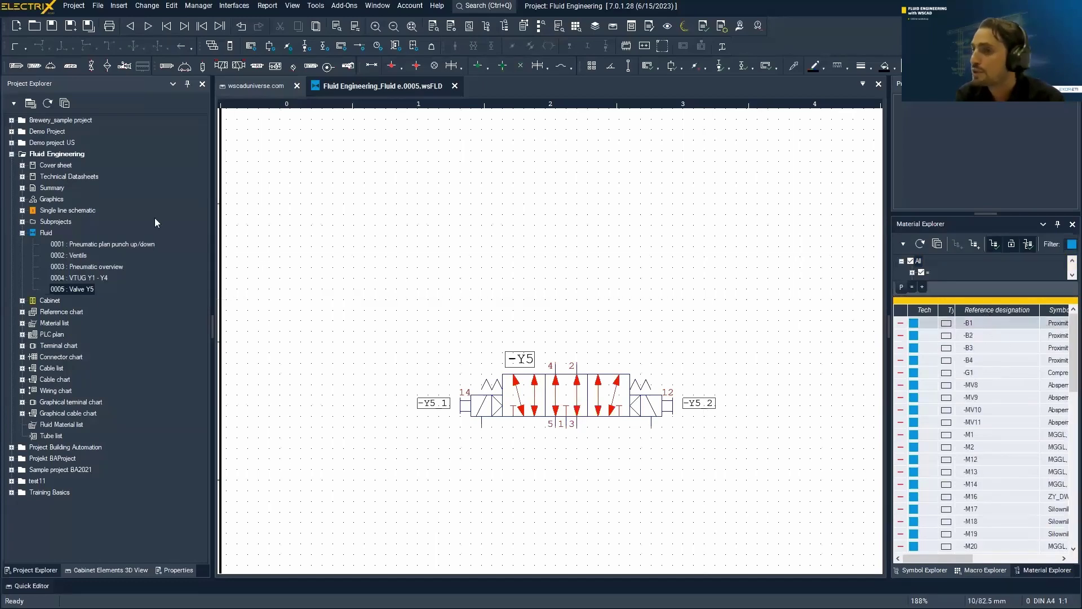
Open schematic page 0024 Sensor system punch in subproject =A1, location +ST.
left_click(23, 222)
left_click(33, 233)
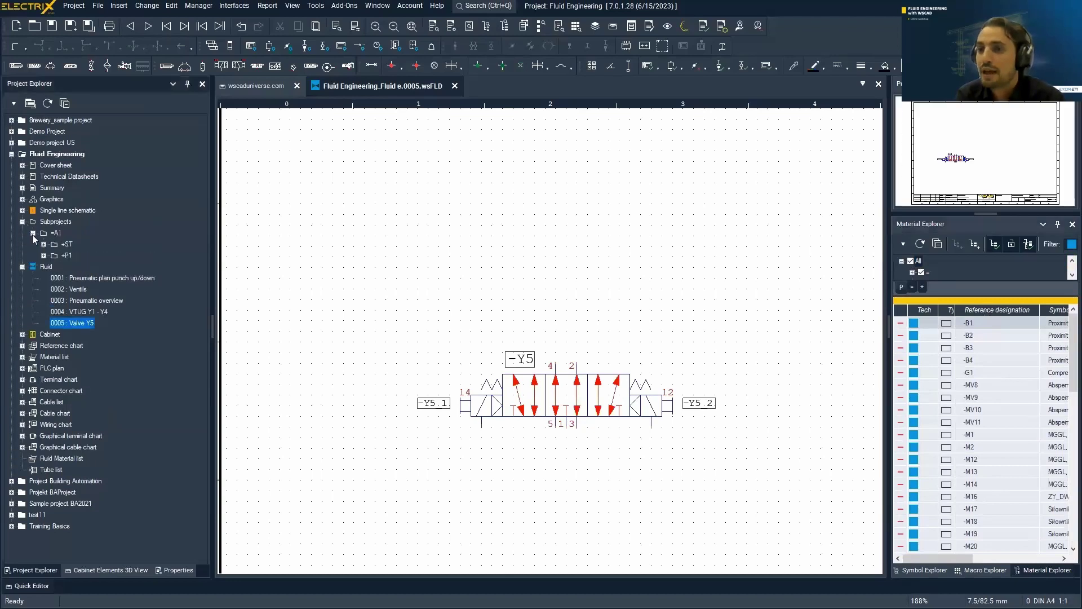
left_click(44, 245)
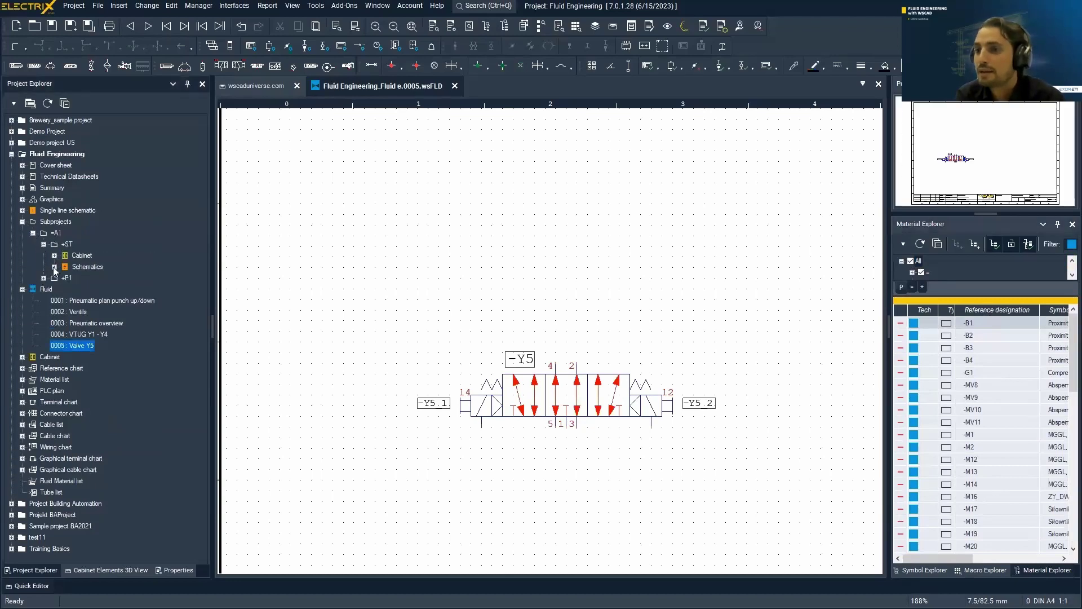
left_click(54, 267)
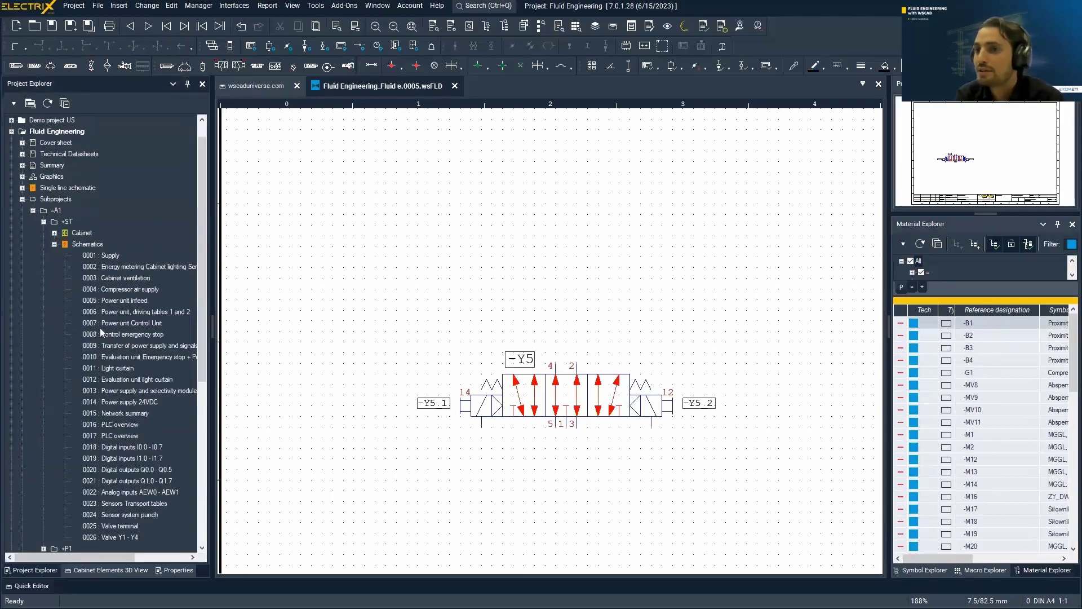
double_click(107, 514)
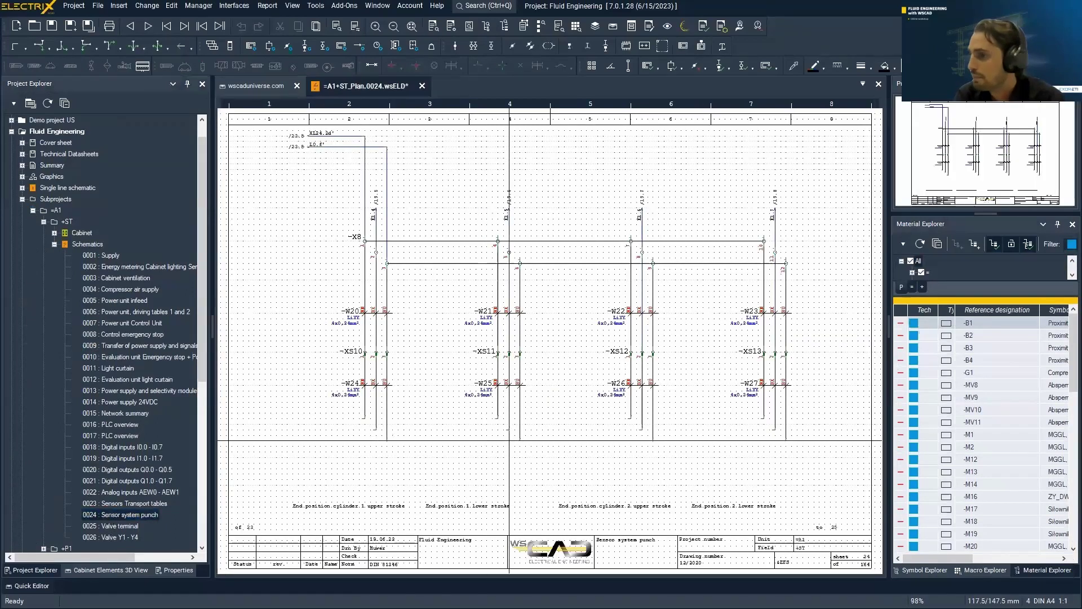
Place the existing fluid sensors -B1 to -B4 at the open wire ends below cables -W24 to -W27 on page 0024.
left_click(976, 323)
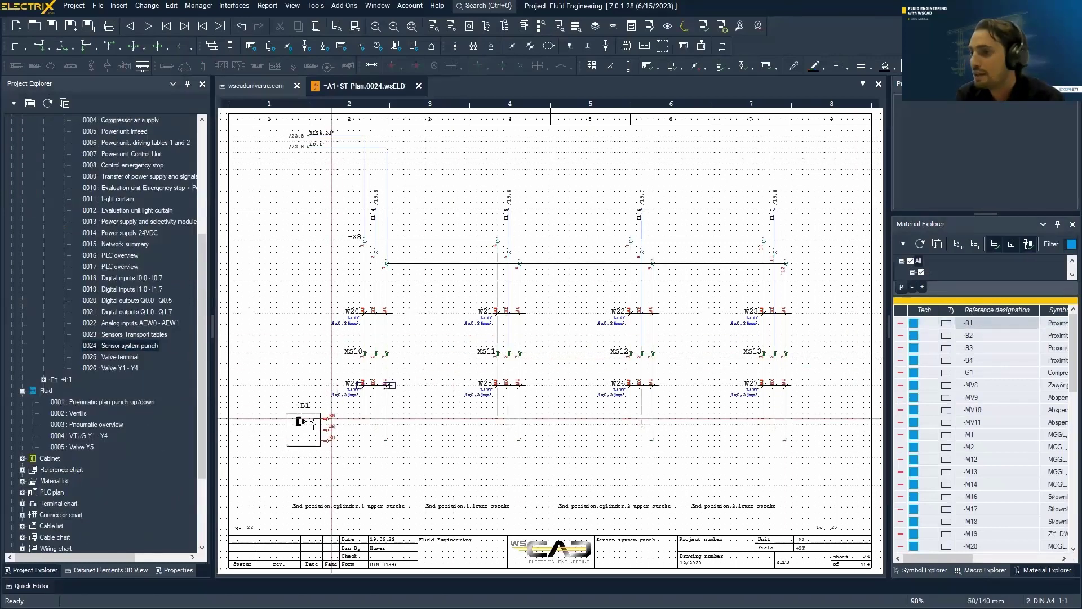
left_click(331, 418)
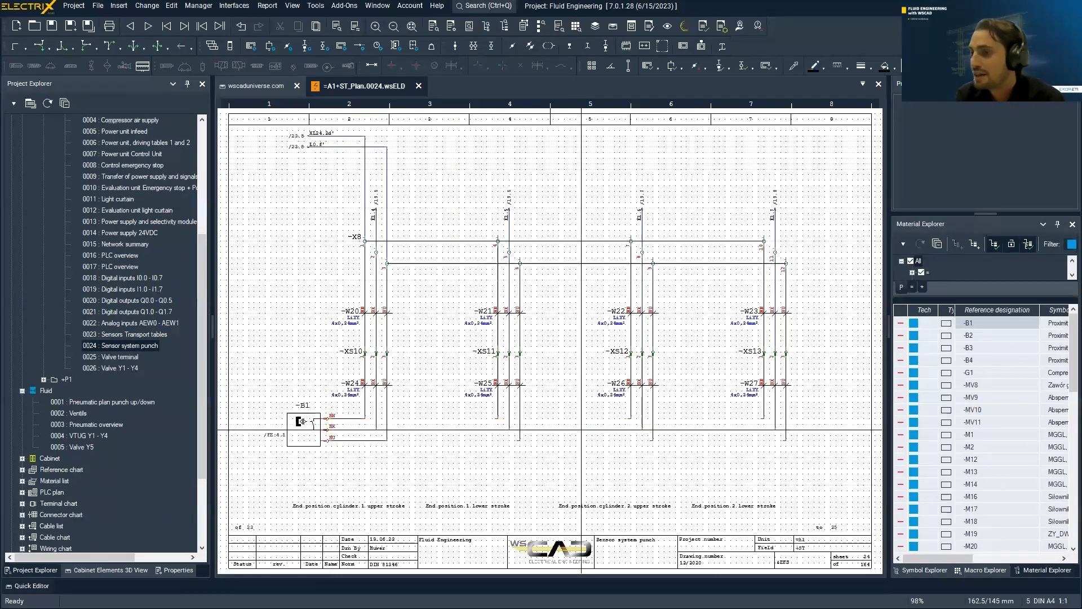
left_click(993, 337)
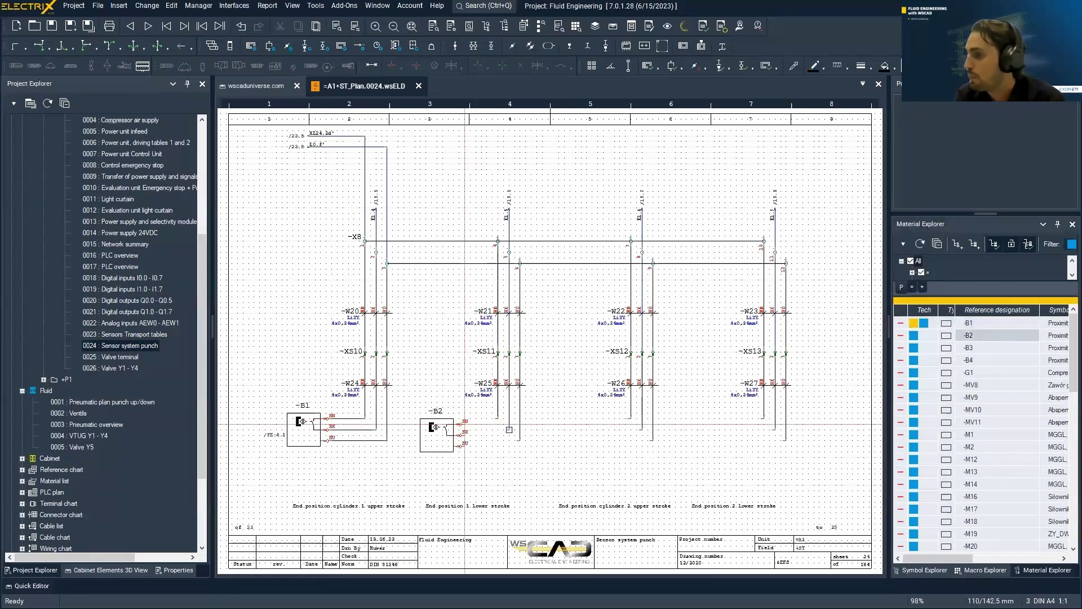
left_click(464, 417)
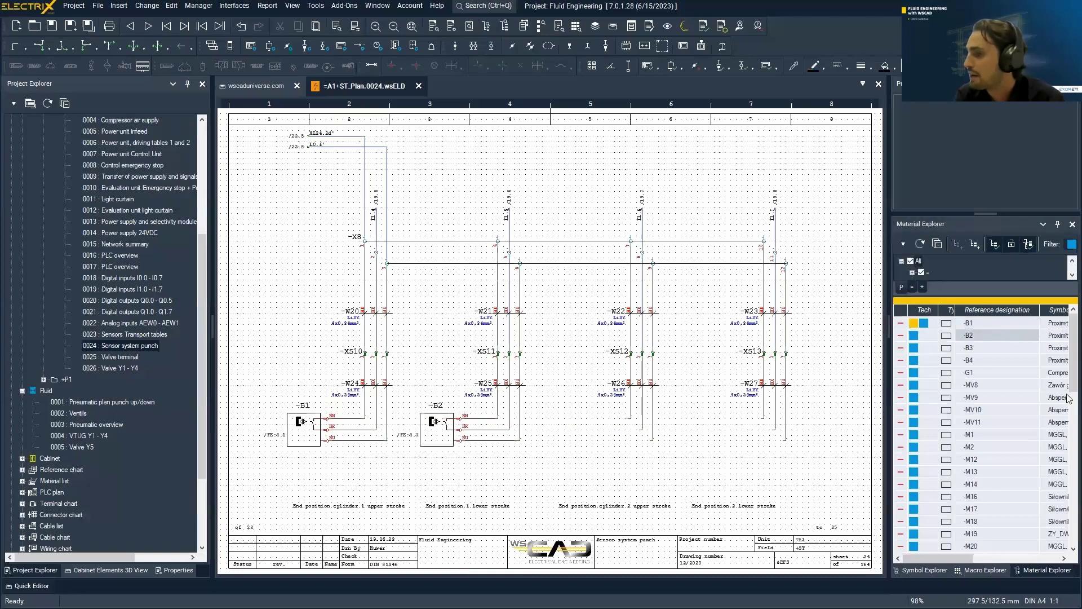
left_click(990, 348)
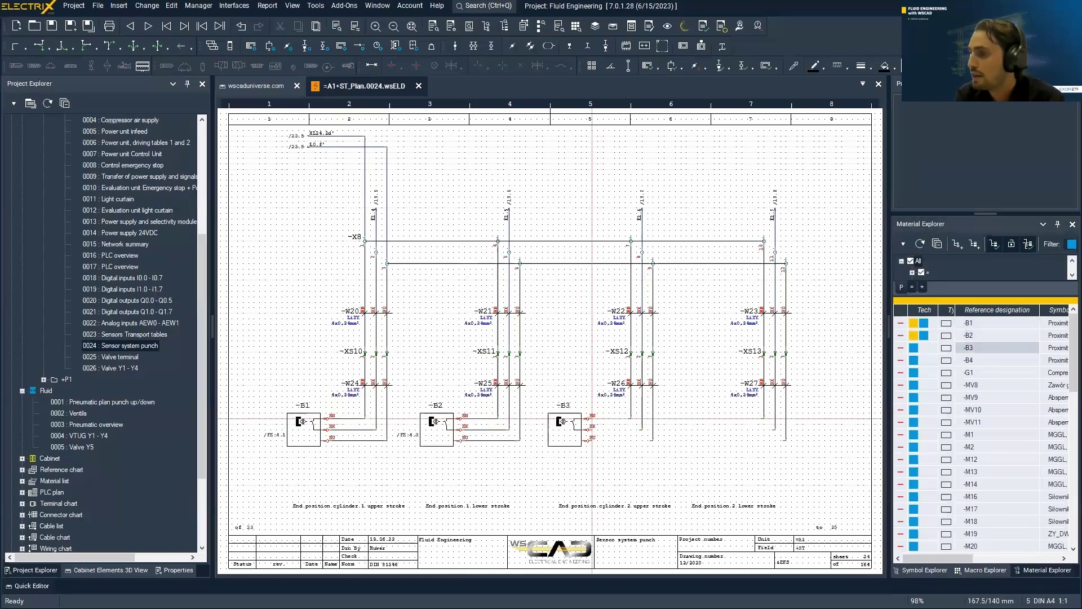
left_click(597, 417)
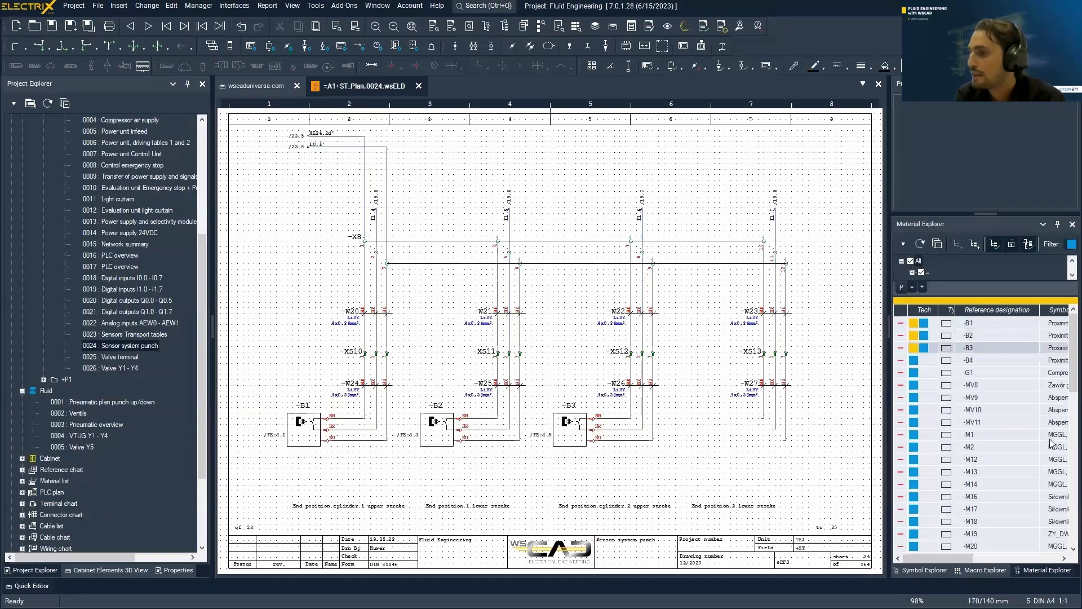
left_click_drag(993, 361, 849, 405)
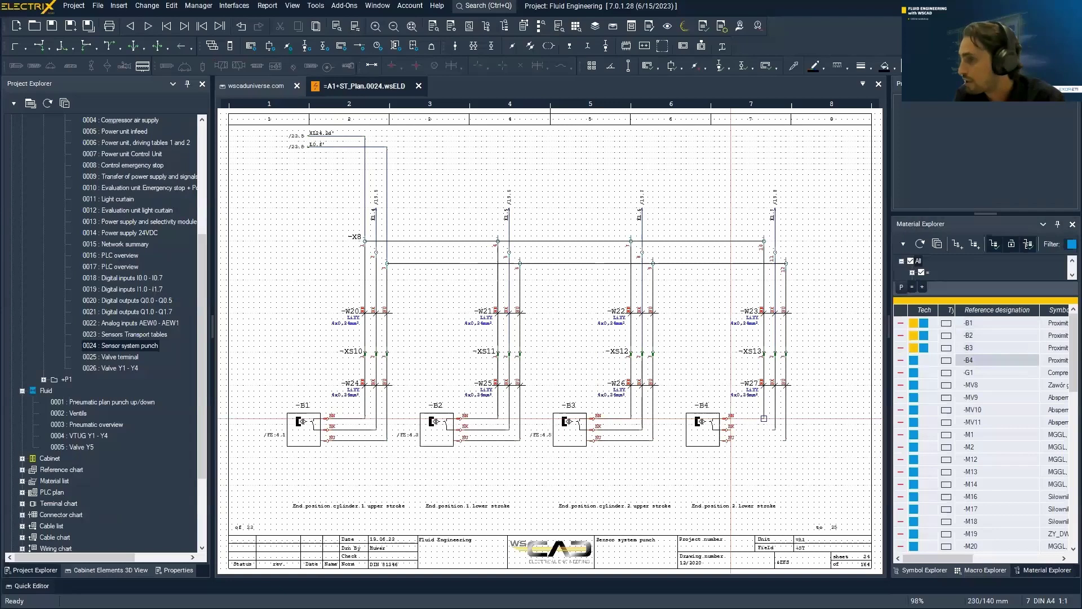
left_click(731, 418)
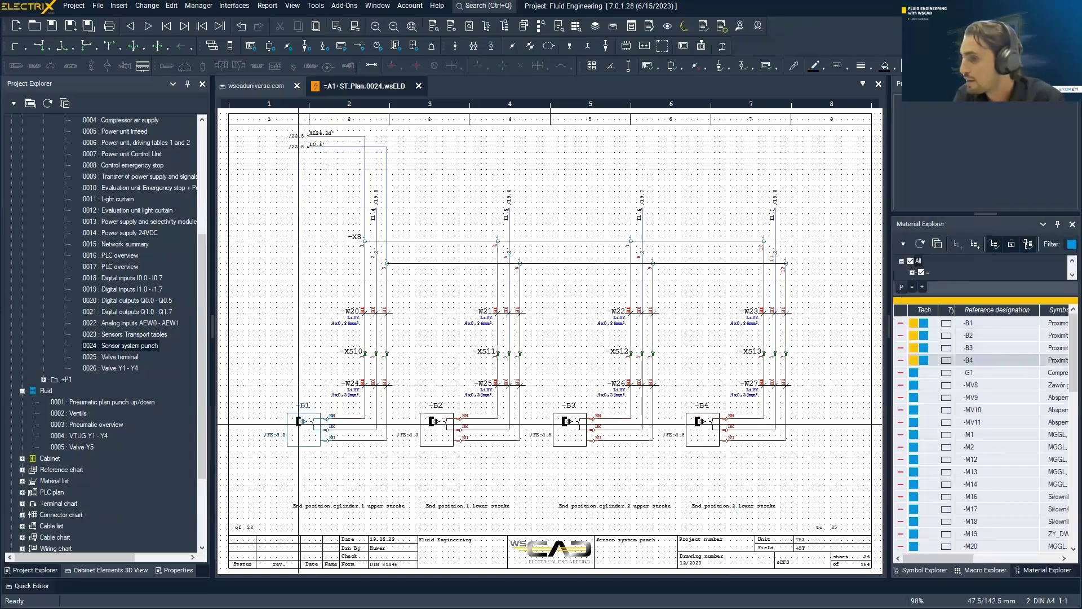
Follow the cross-reference of sensor -B1 to fluid page 0004 and back to schematic page 0024.
scroll(271, 424, "up", 1)
scroll(269, 420, "up", 1)
double_click(313, 436)
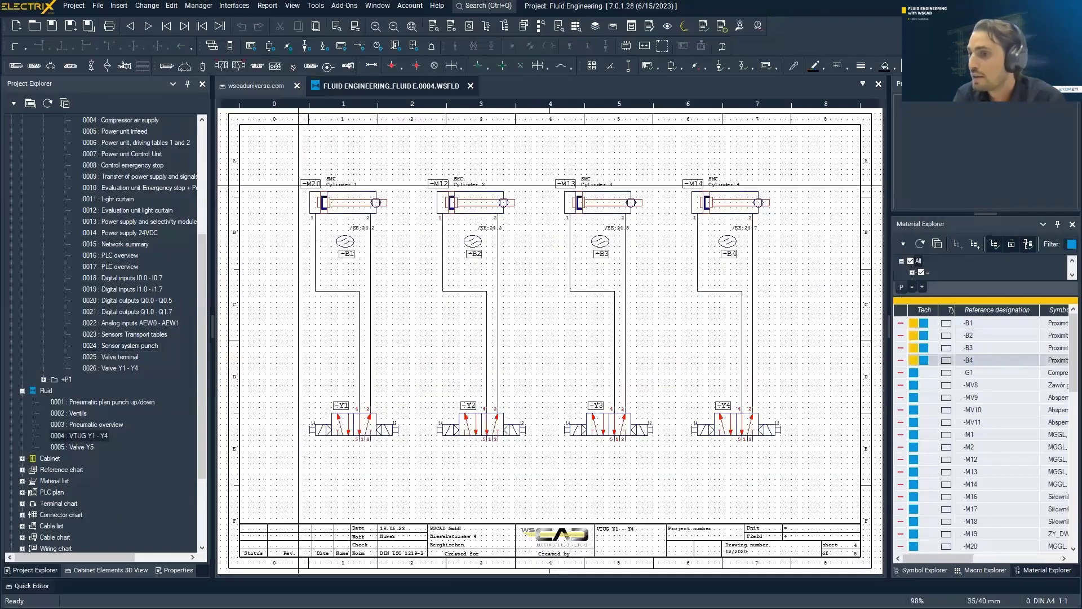
scroll(320, 220, "up", 1)
double_click(418, 237)
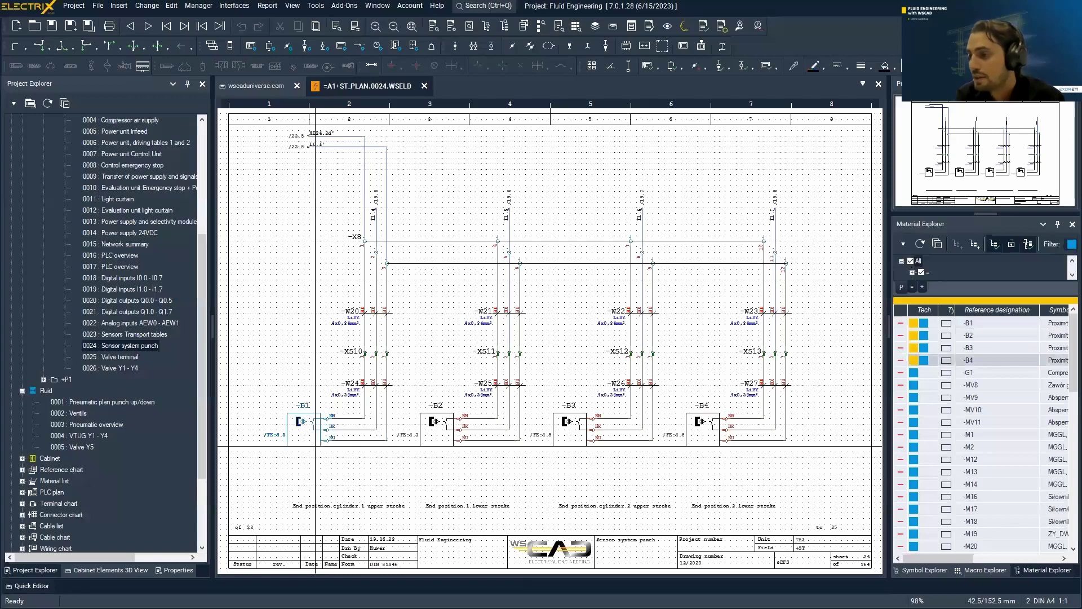
Place the Festo valve terminal VTUG-14-VRPT-B1TZ-G14-U-Q8S-MMJVK on page 0025 Valve terminal, reviewing its channels and accepting the PLC assignment.
double_click(132, 358)
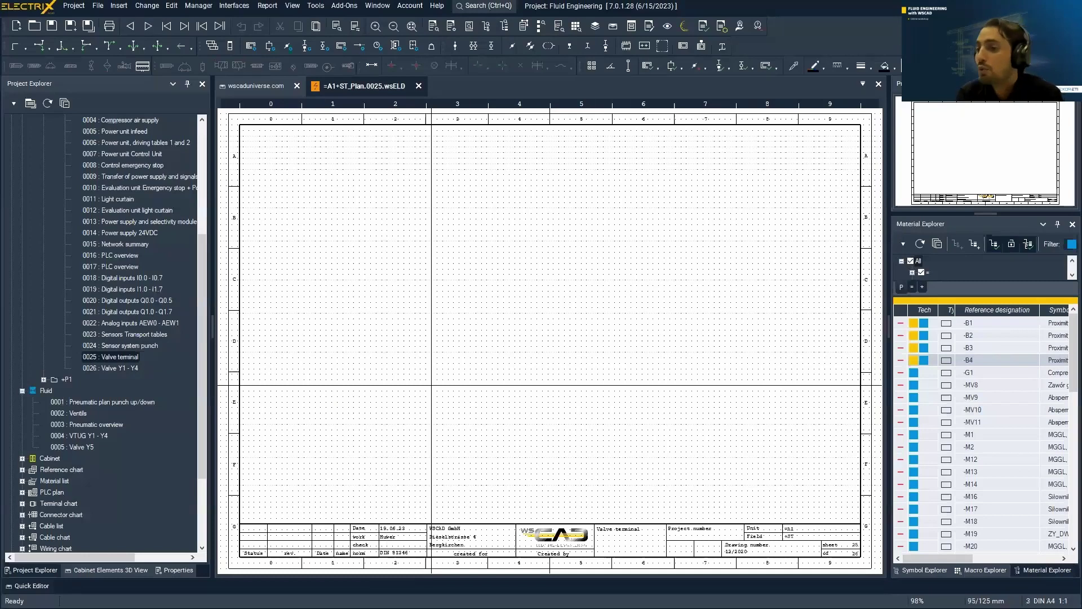
key("ctrl+q")
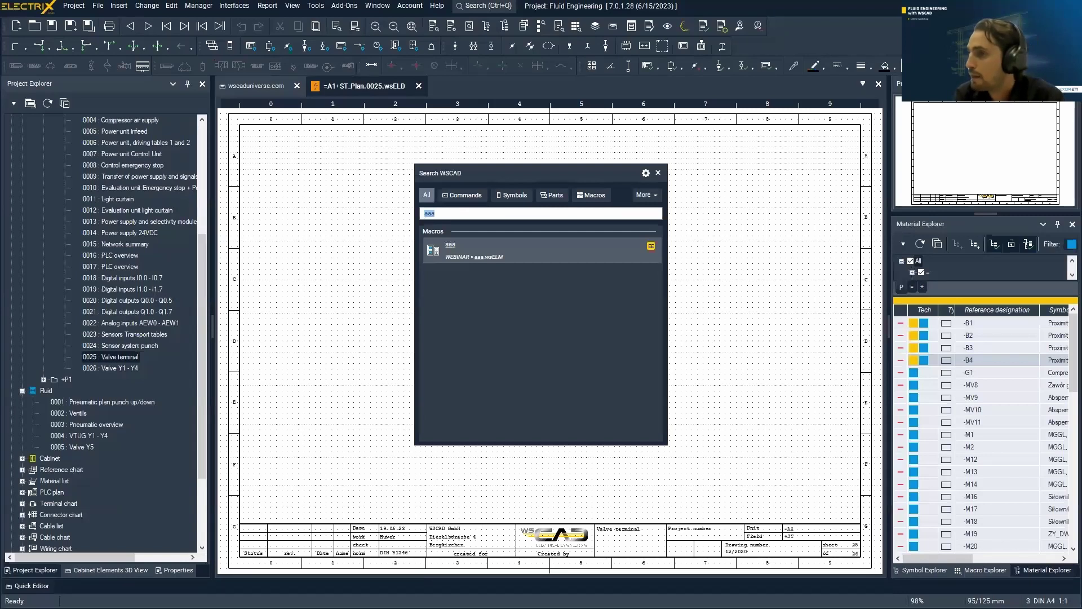
type("vt")
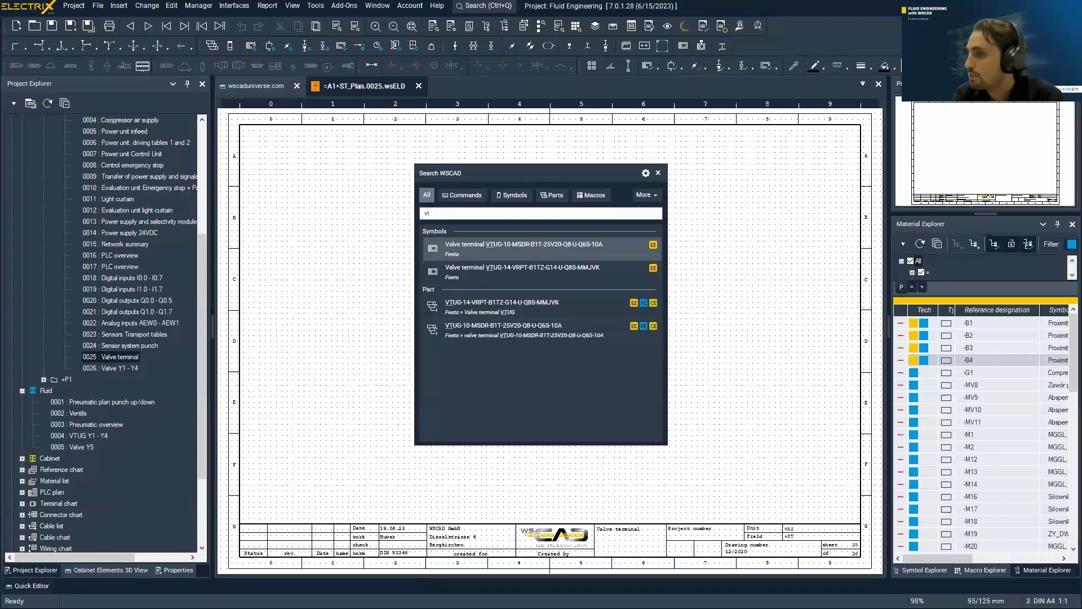
left_click(504, 309)
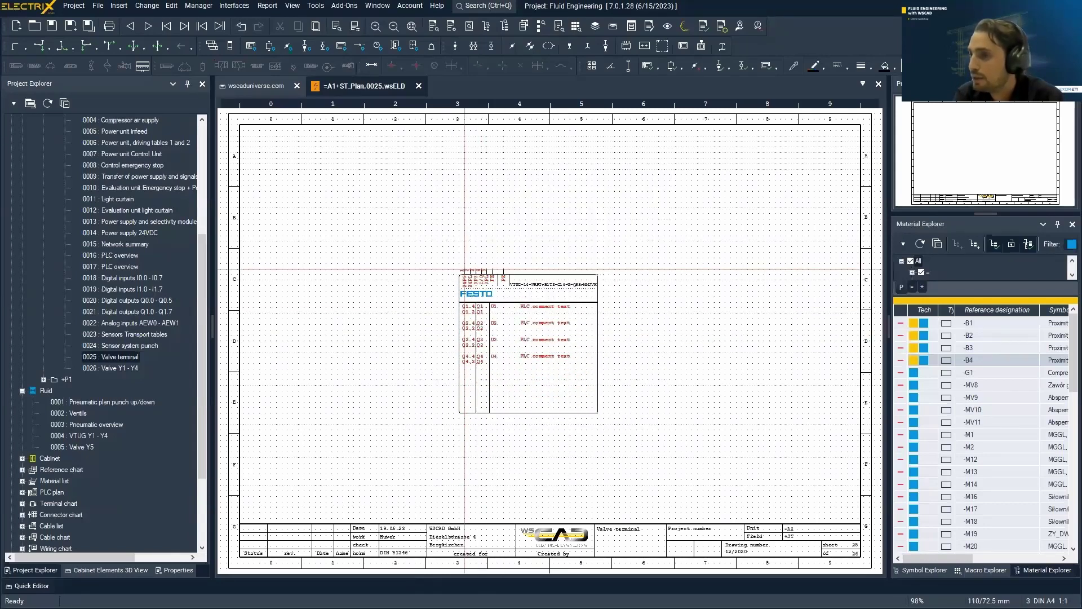
left_click(464, 270)
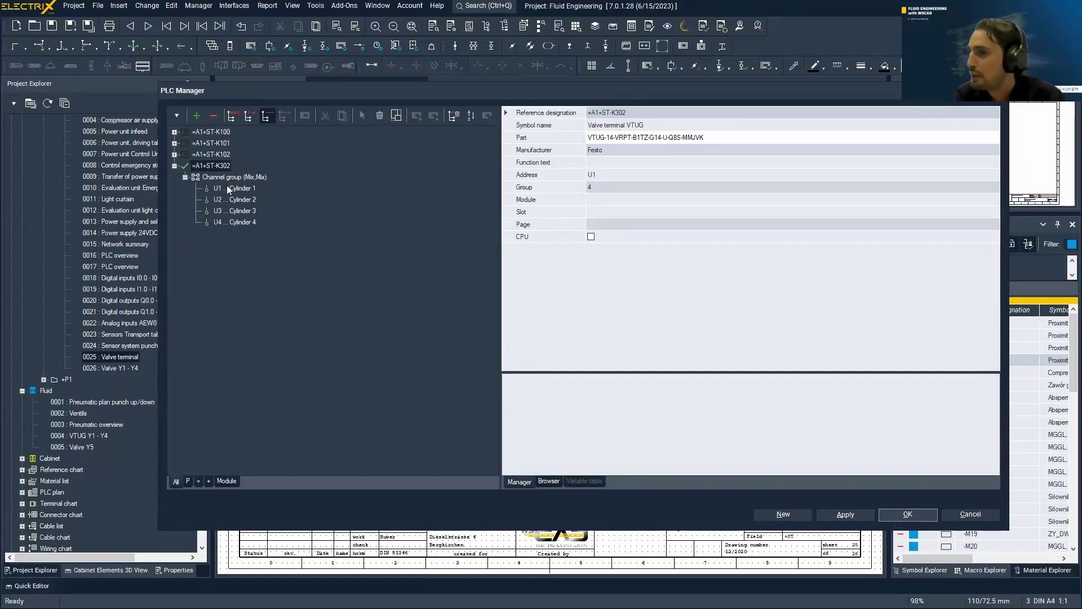
left_click(549, 481)
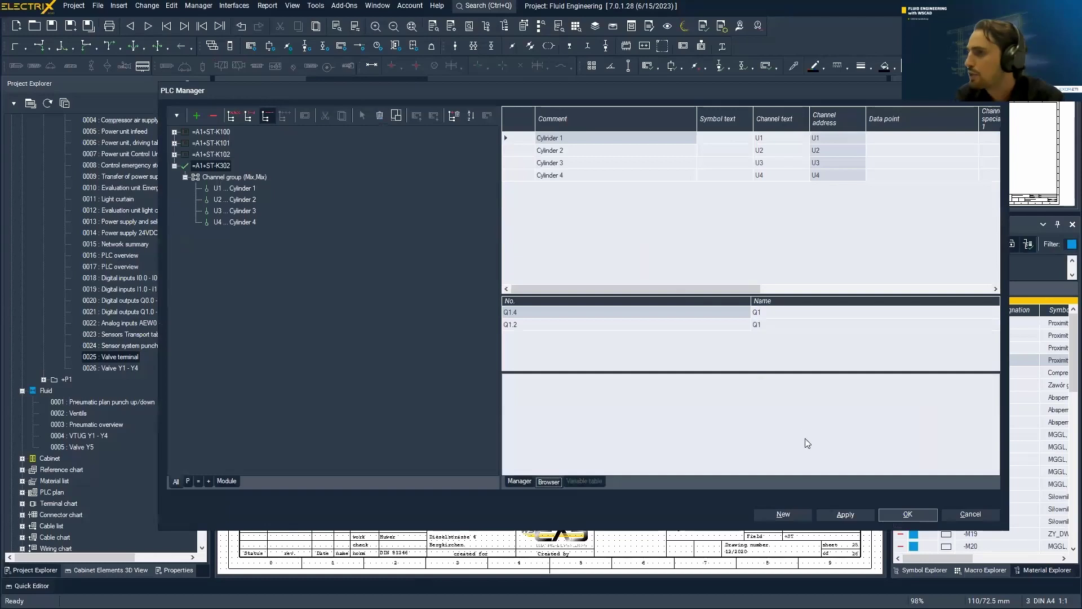
left_click(907, 514)
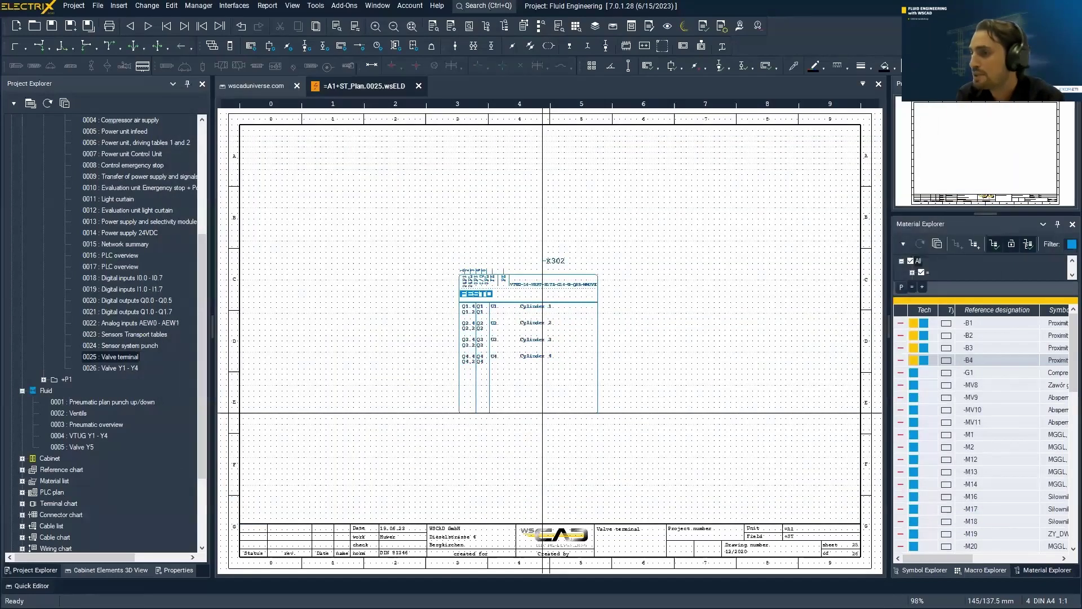
Place four digital output symbols in a row on page 0026 Valve Y1 - Y4, assigned to channels U1 to U4 of =A1+ST-K302.
double_click(117, 368)
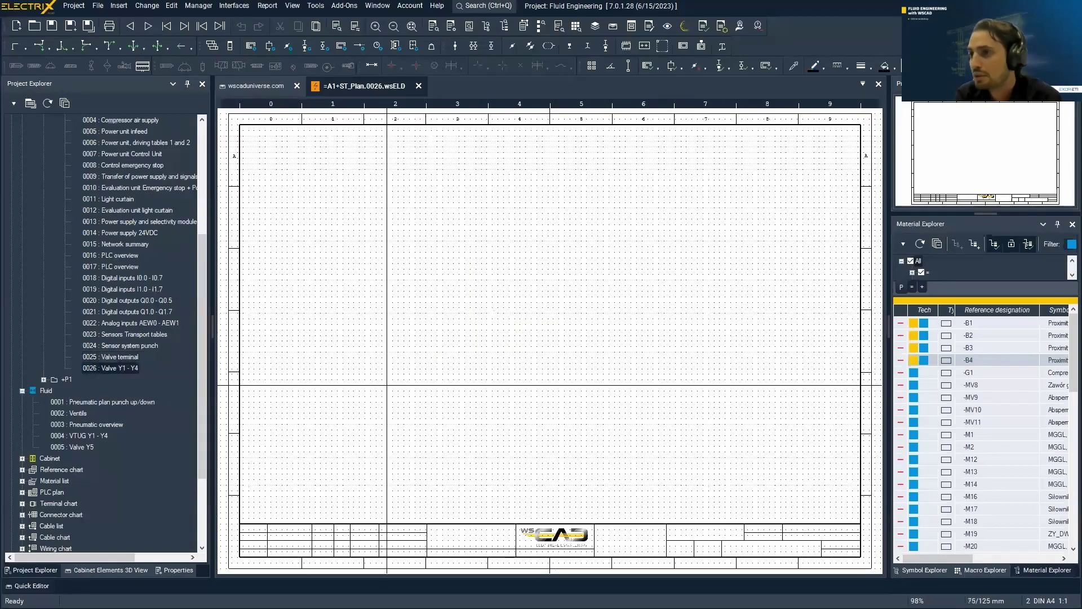
left_click(142, 66)
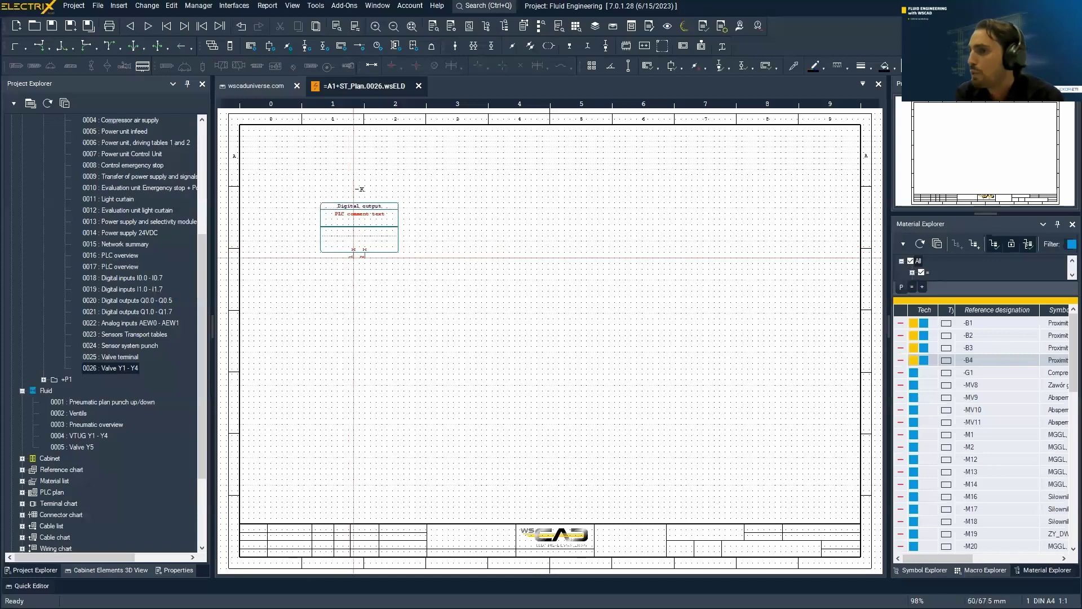
left_click(354, 263)
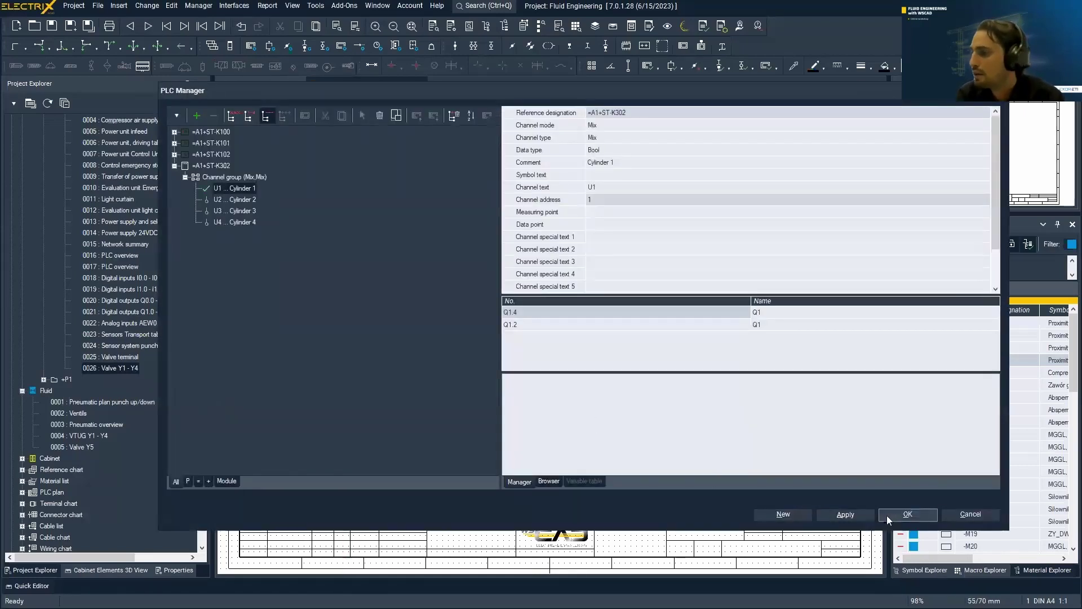
left_click(905, 513)
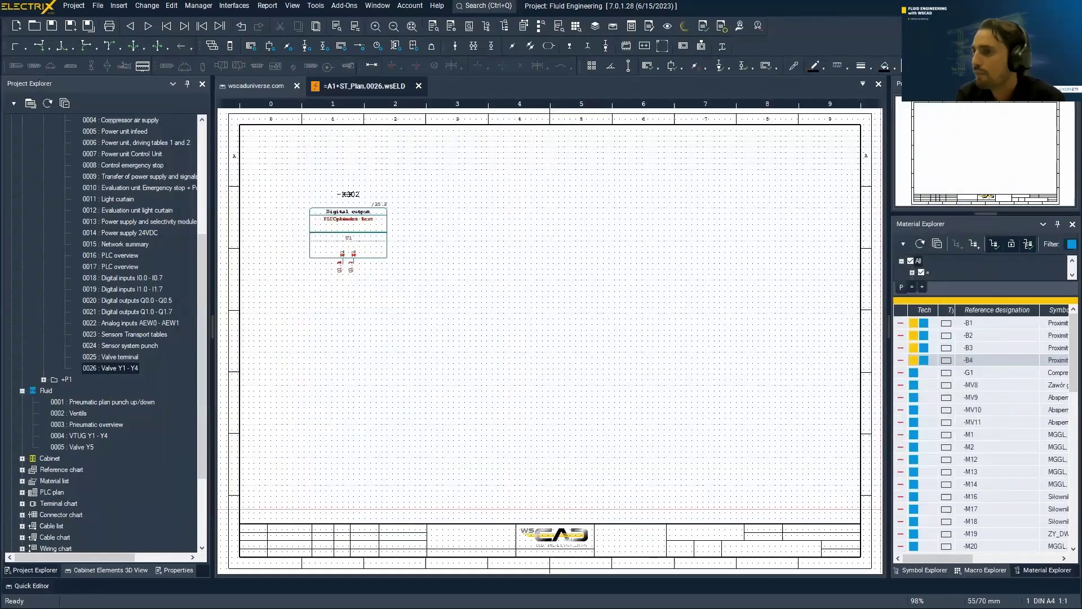
scroll(363, 260, "up", 3)
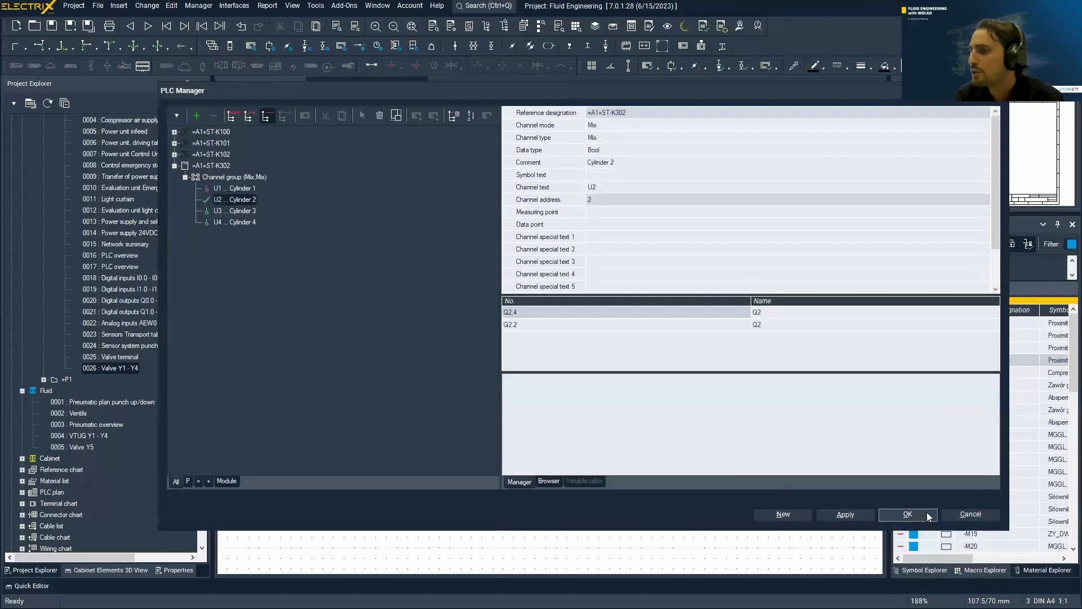
left_click(924, 510)
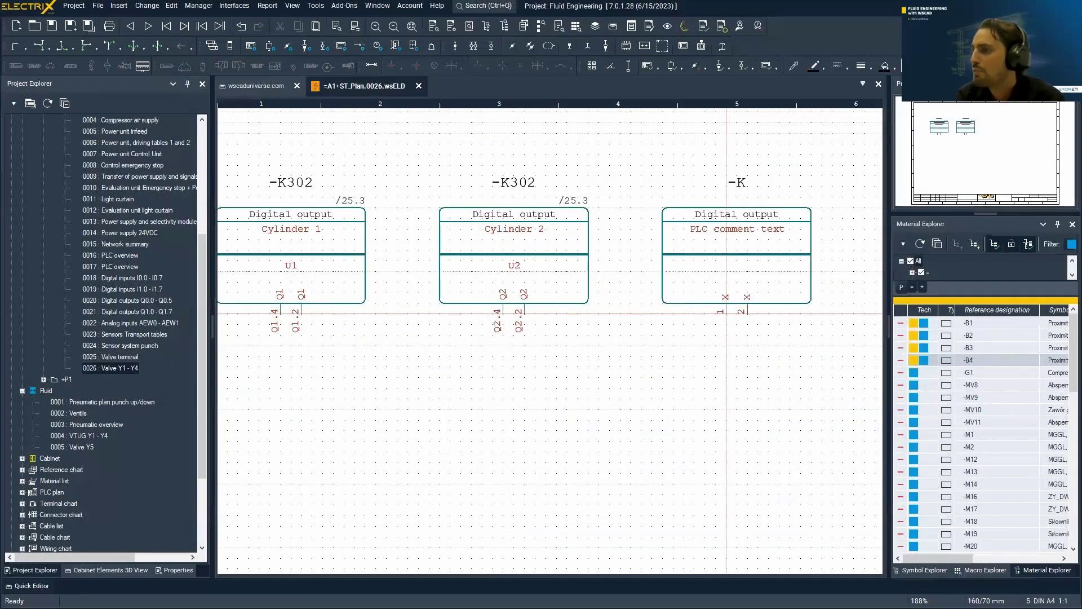
left_click(726, 313)
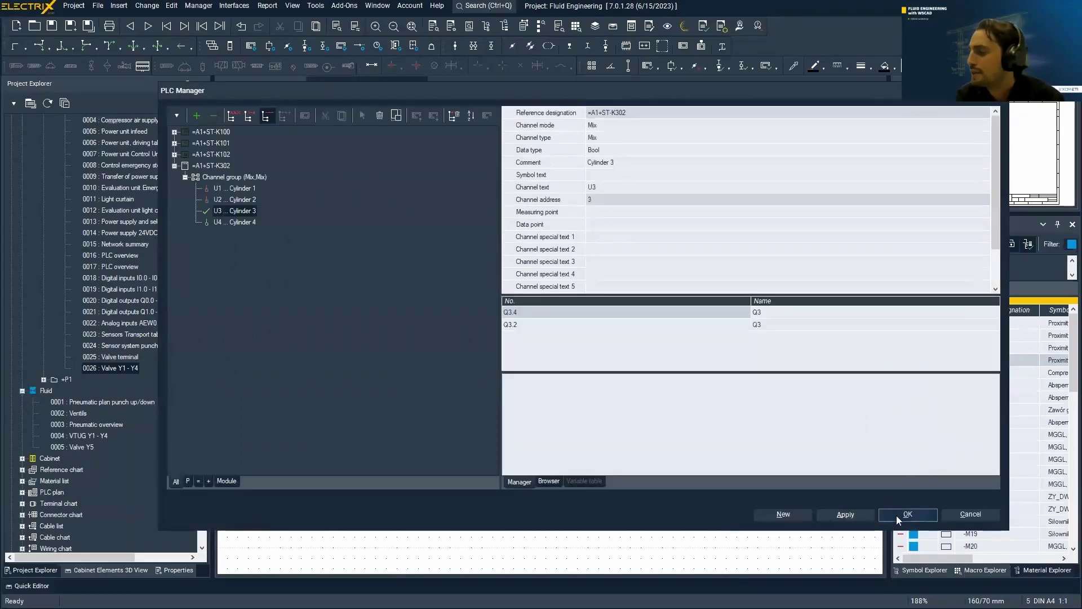
left_click(907, 514)
scroll(730, 373, "down", 3)
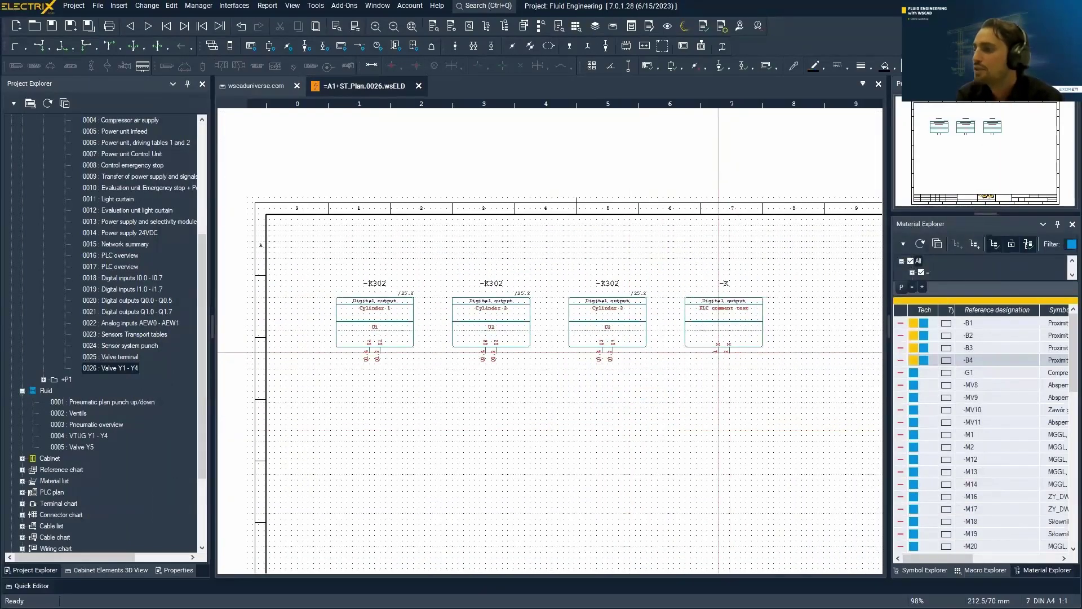
left_click(717, 352)
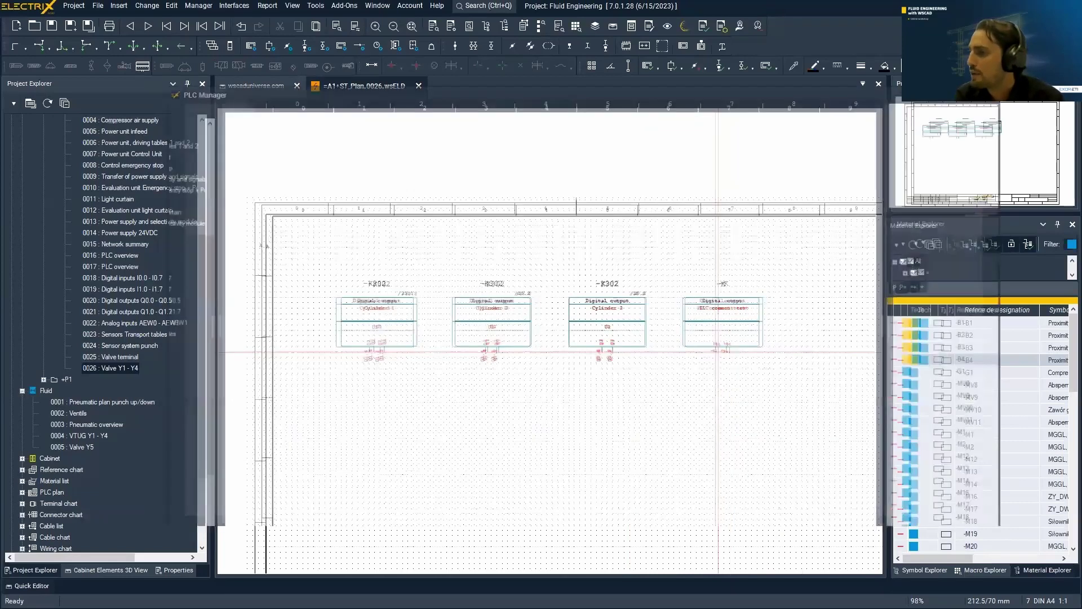
left_click(907, 513)
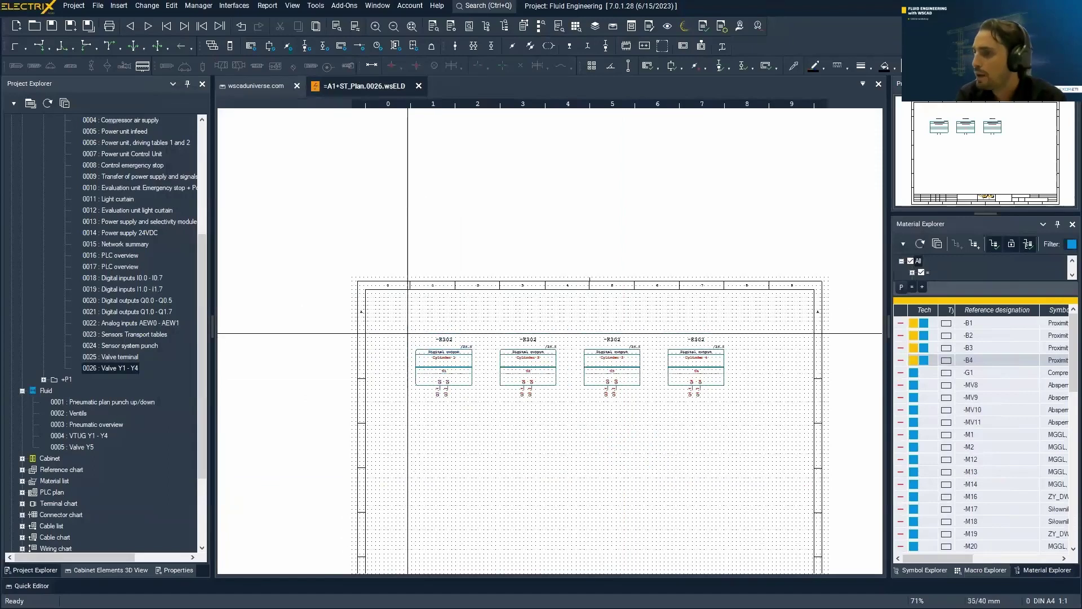
Move the four digital output symbols together slightly to the right on page 0026.
left_click(692, 389)
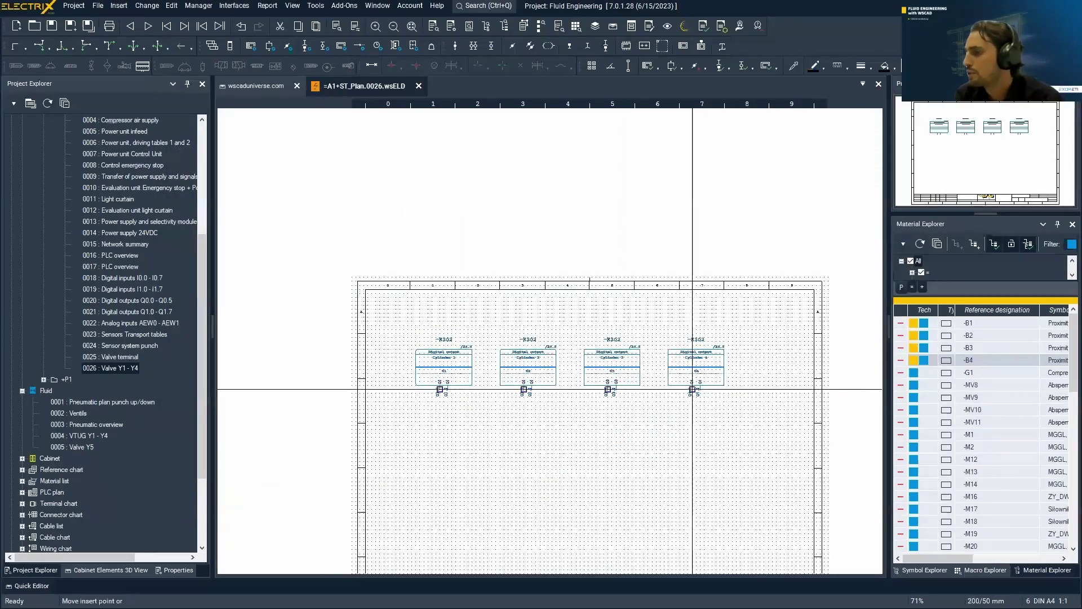
left_click(704, 389)
left_click(486, 426)
middle_click_drag(504, 453, 486, 354)
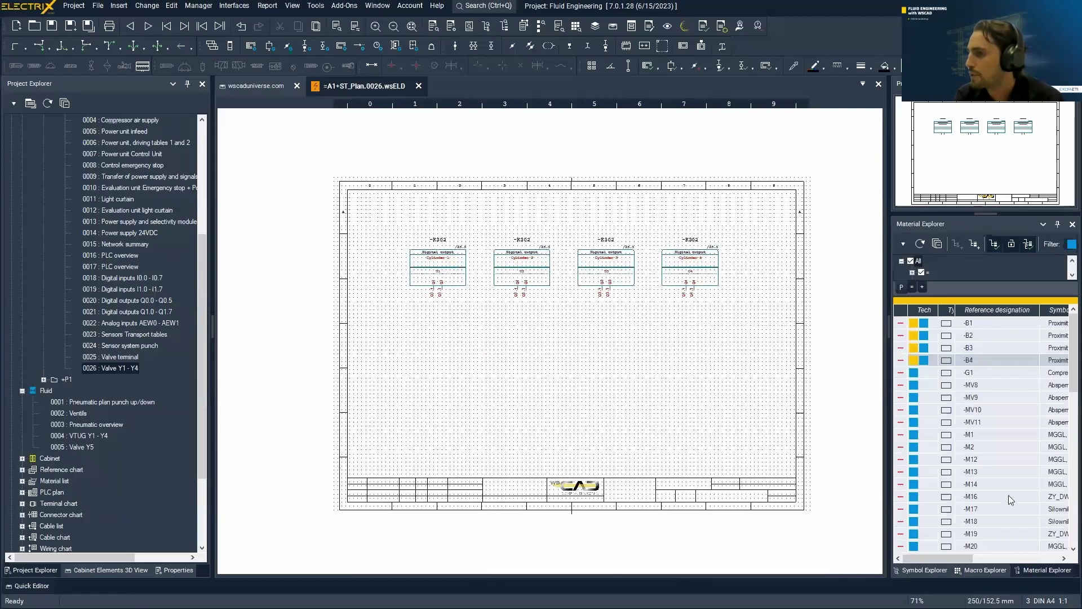
Place the existing fluid valves -Y1 to -Y4 below outputs U1 to U4, aligned with pins Q1.4, Q2.4, Q3.4 and Q4.4.
scroll(1009, 494, "down", 10)
scroll(1009, 490, "down", 1)
left_click_drag(983, 373, 434, 372)
scroll(434, 373, "up", 3)
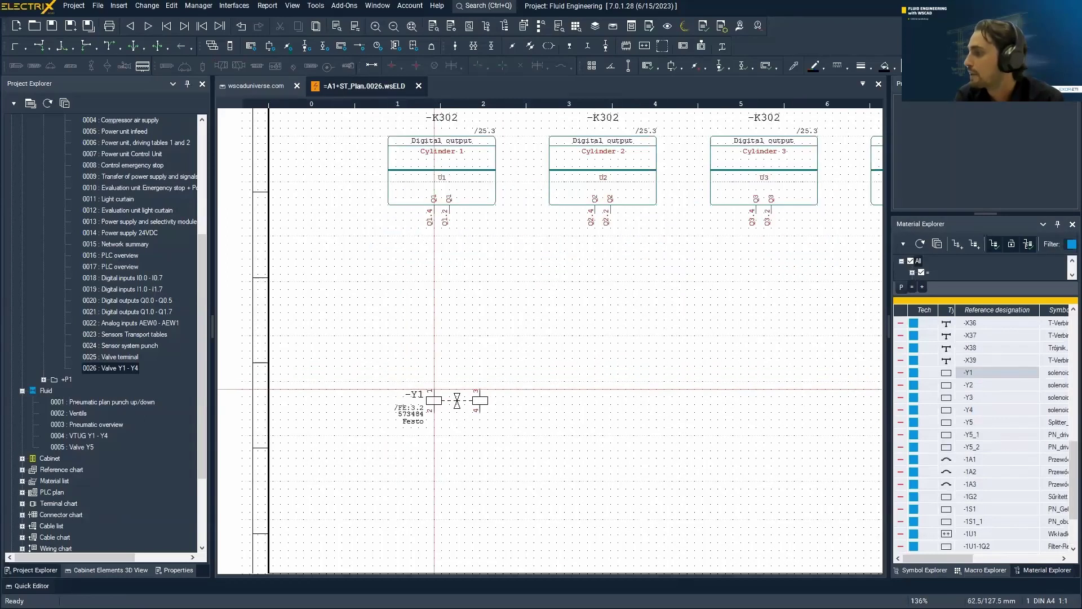
left_click(434, 428)
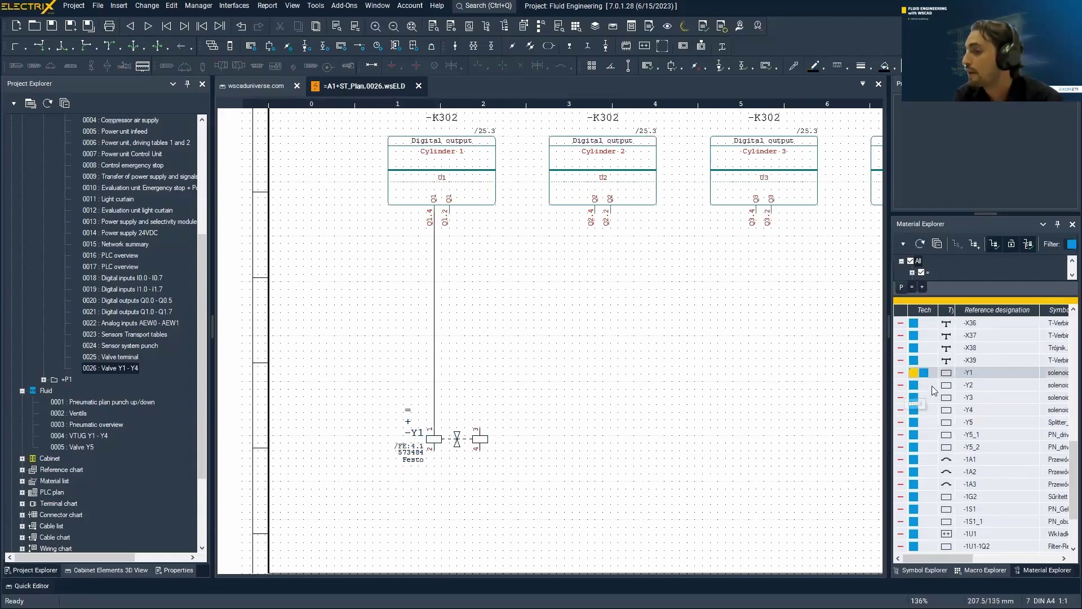
left_click(985, 386)
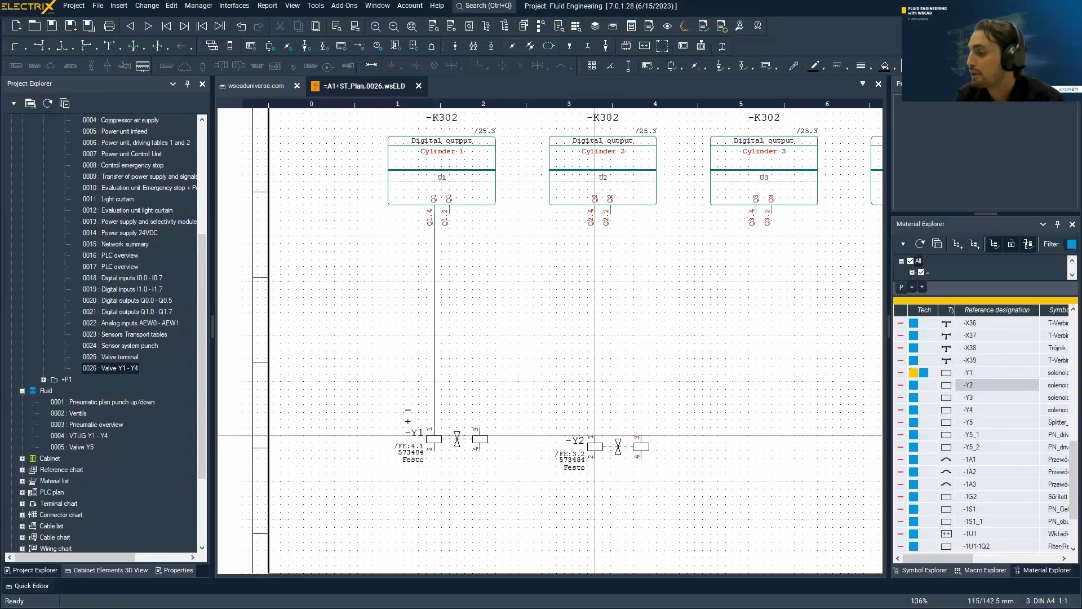
left_click(595, 427)
scroll(595, 427, "down", 3)
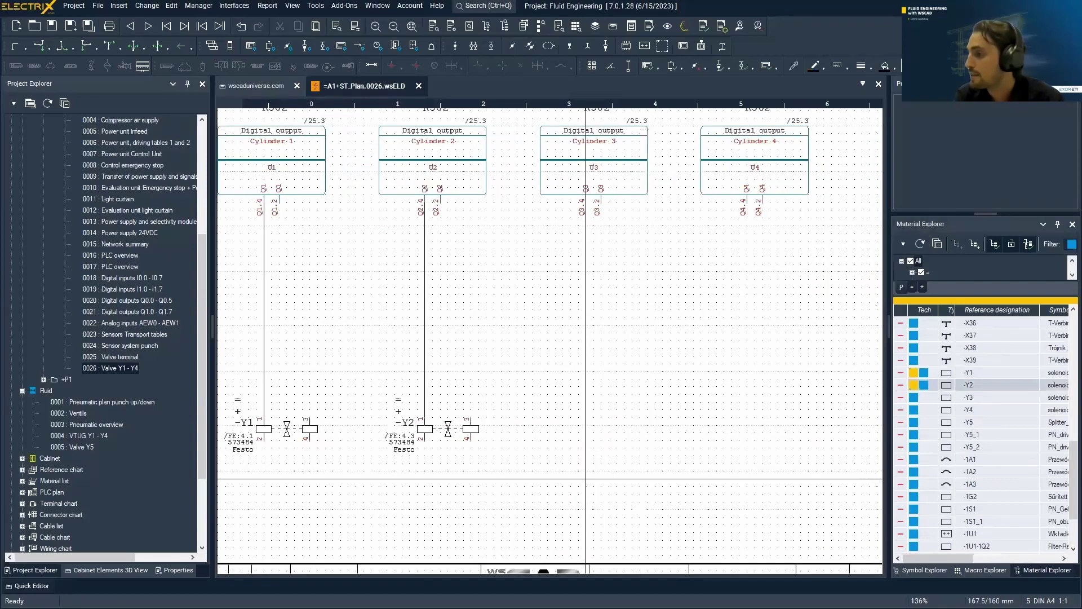
left_click(970, 397)
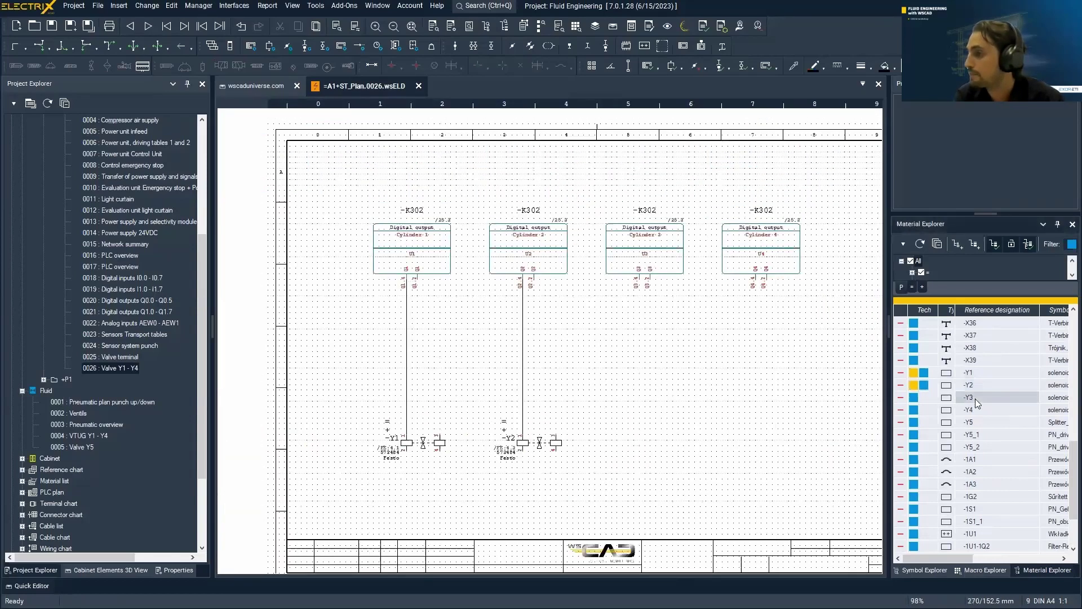
left_click(639, 434)
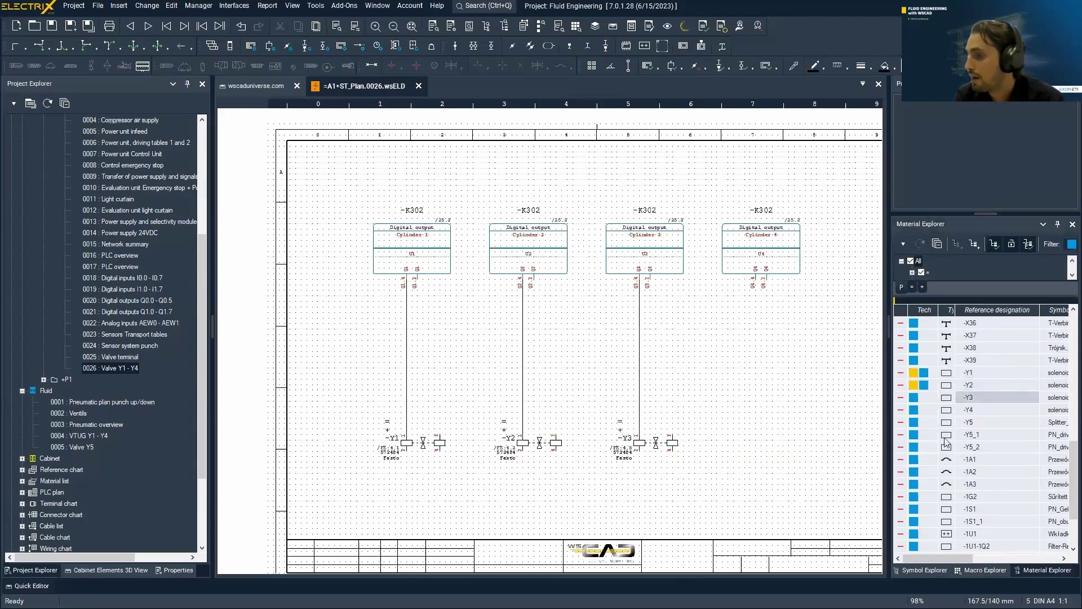
left_click(987, 408)
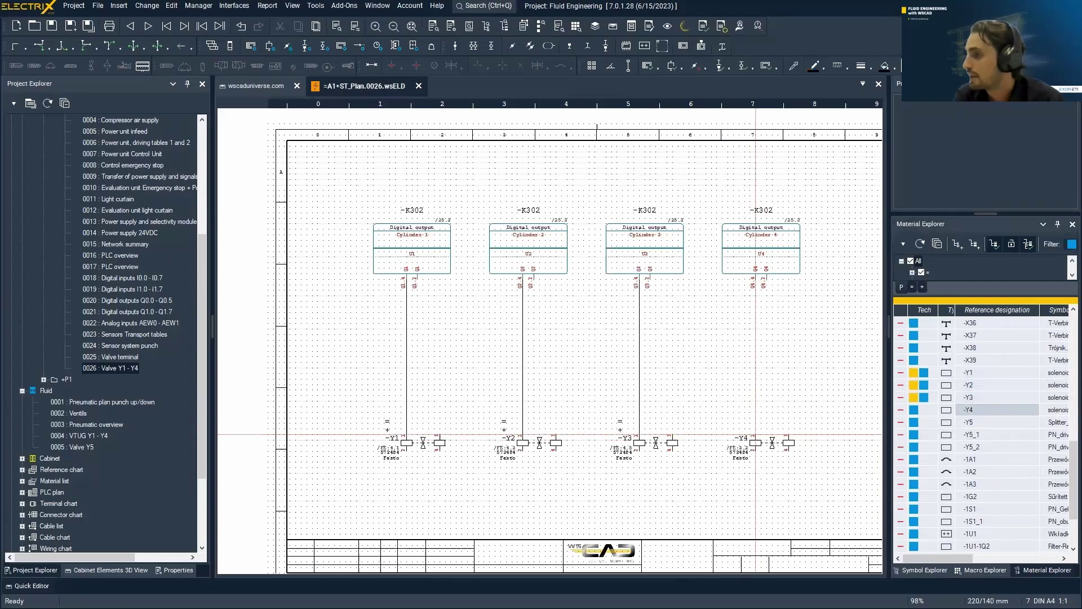
left_click(756, 434)
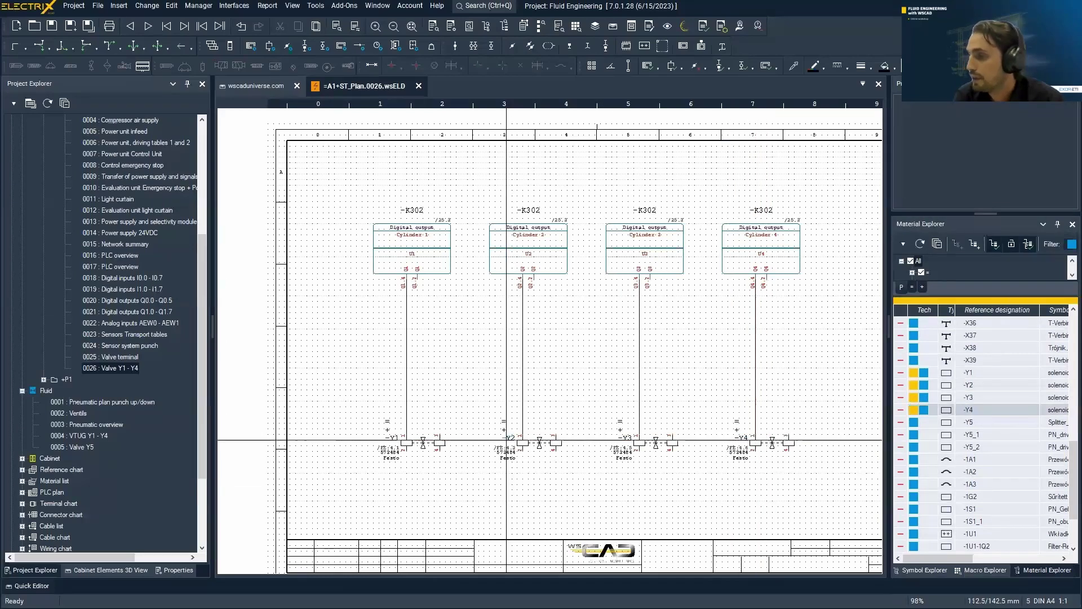
Hide the plant (=) and location (+) parts of valve -Y1's reference designation in its view properties.
scroll(548, 396, "up", 3)
scroll(507, 426, "up", 3)
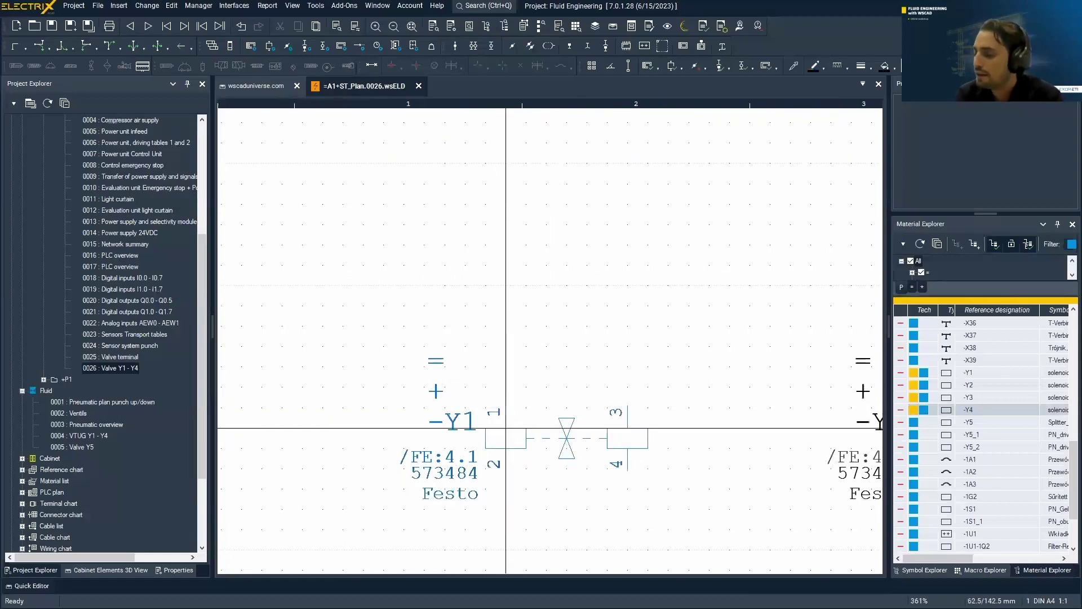
double_click(506, 427)
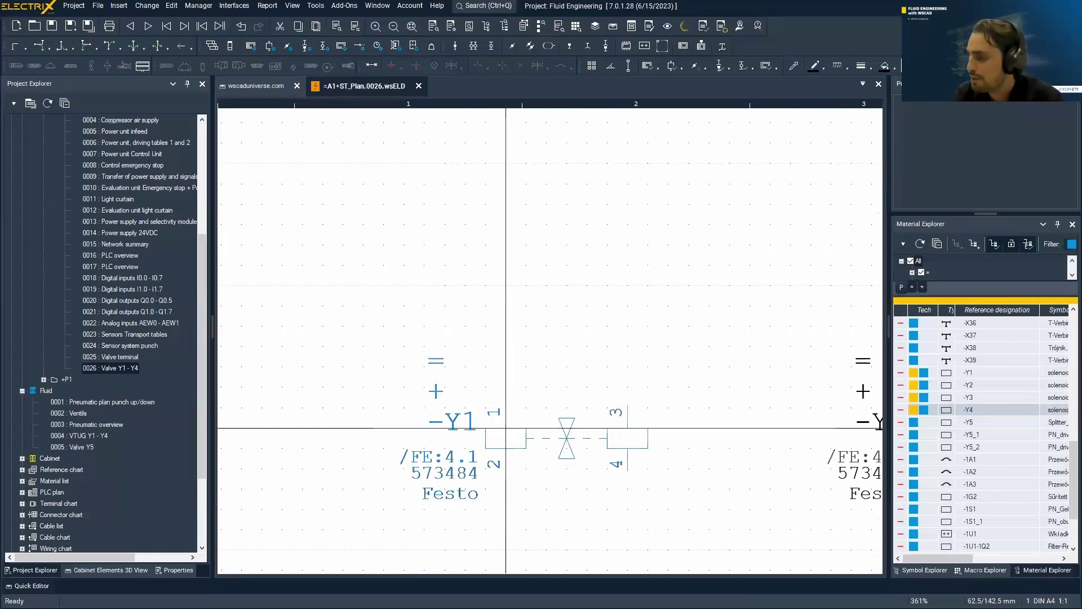
left_click(376, 234)
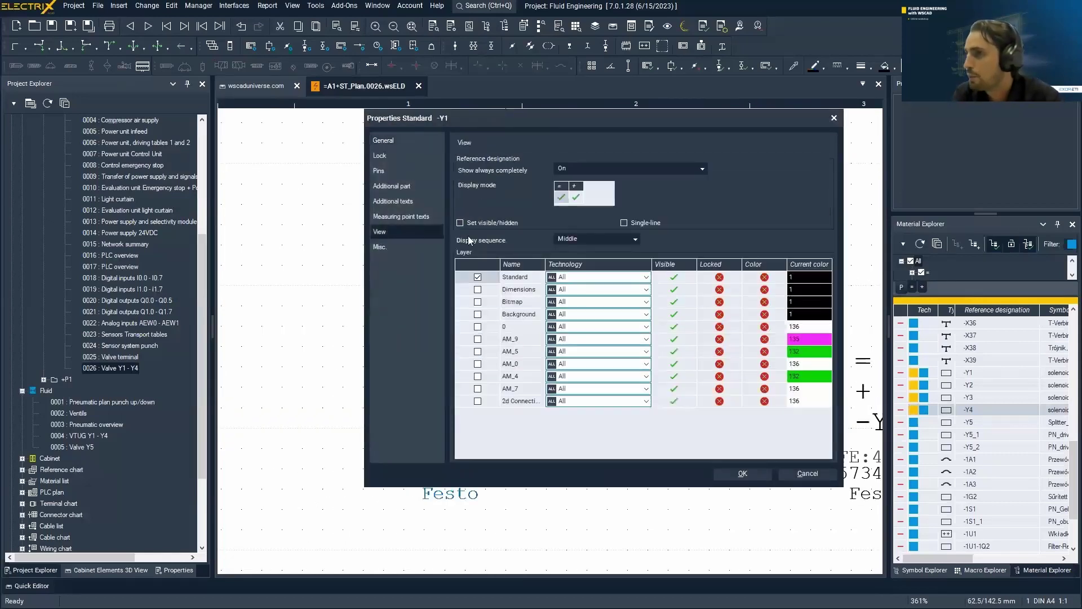
left_click(576, 196)
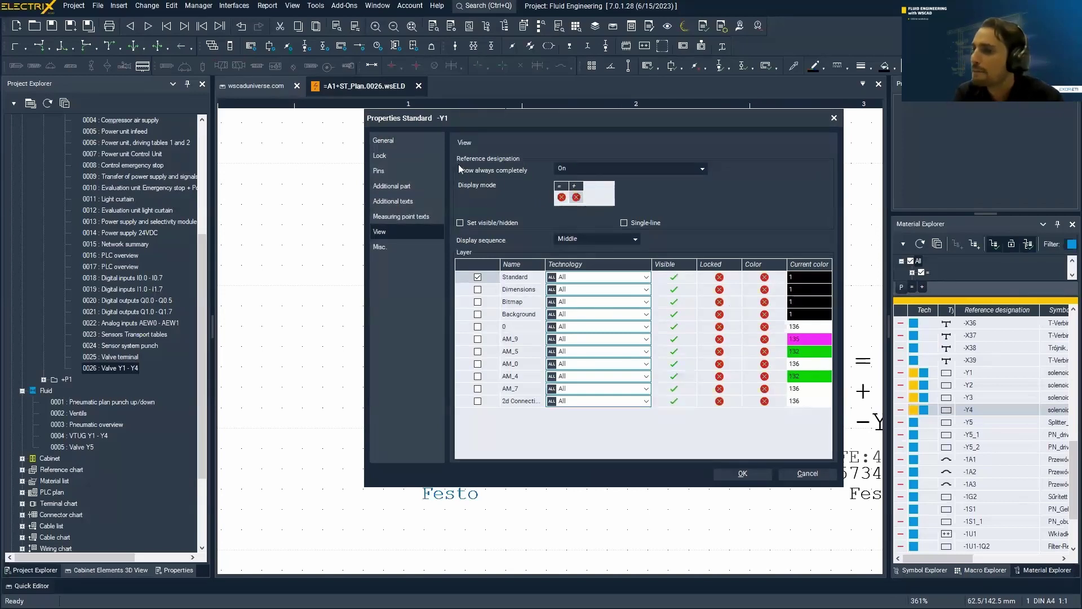
left_click(741, 473)
scroll(507, 447, "down", 1)
middle_click_drag(526, 446, 515, 432)
scroll(519, 434, "down", 1)
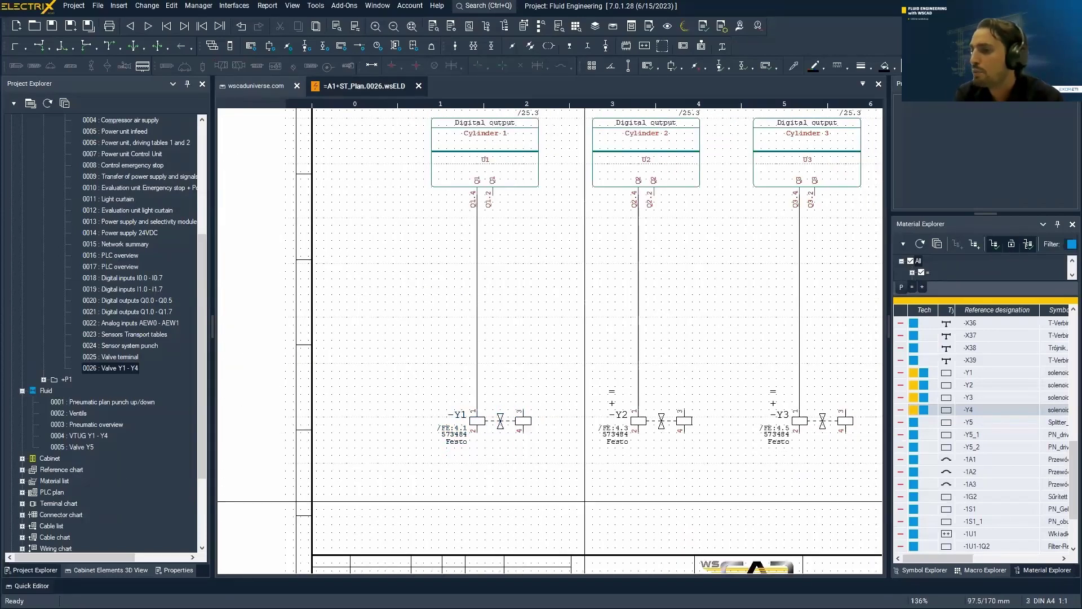
Using the macro aaa, wire output Q1.2 to pin 3 of valve -Y1 and join the valve's pins 2 and 4.
key("ctrl+q")
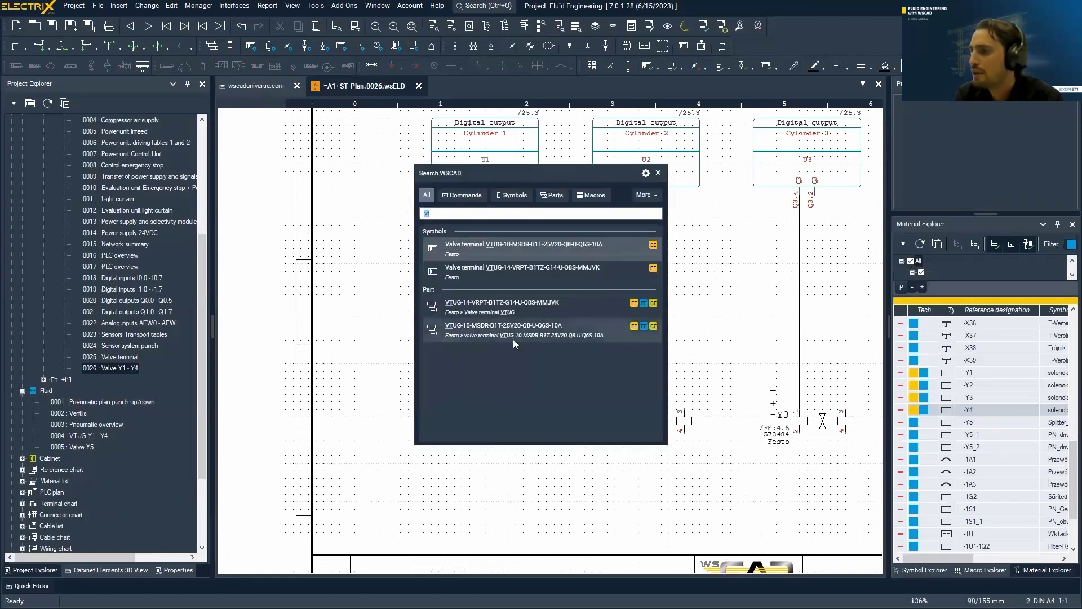
left_click(593, 195)
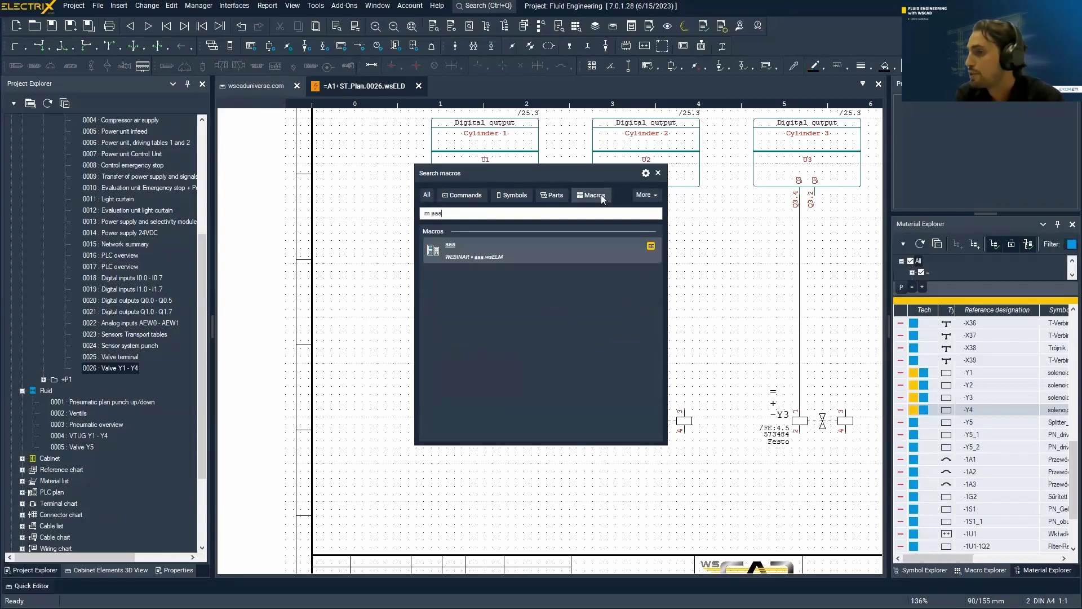
left_click(495, 250)
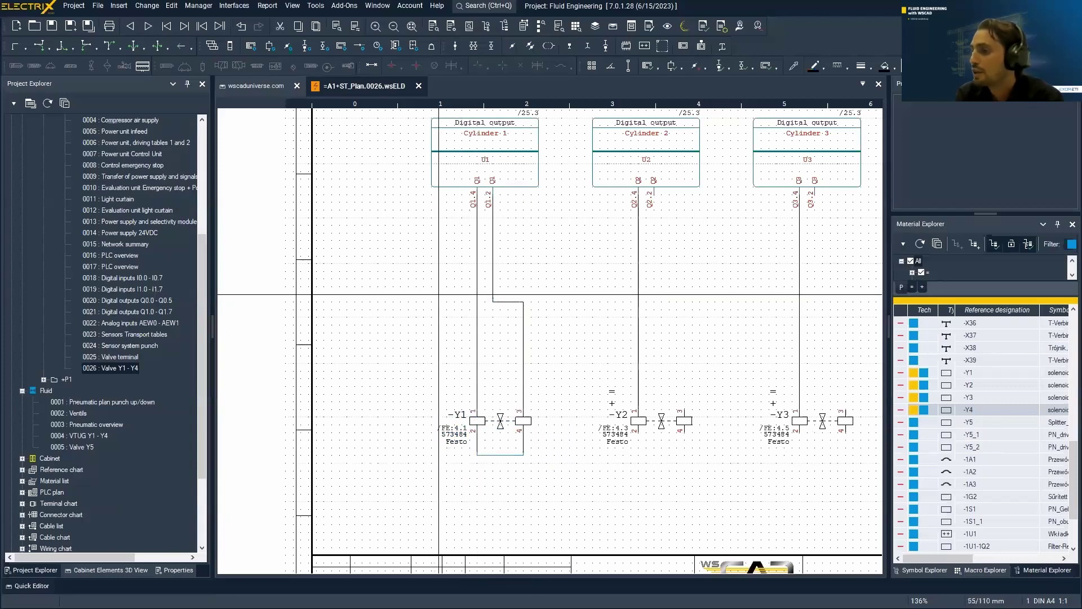
Copy valve -Y1's added wiring to valves -Y2, -Y3 and -Y4 below outputs U2 to U4.
key("ctrl+c")
key("ctrl+v")
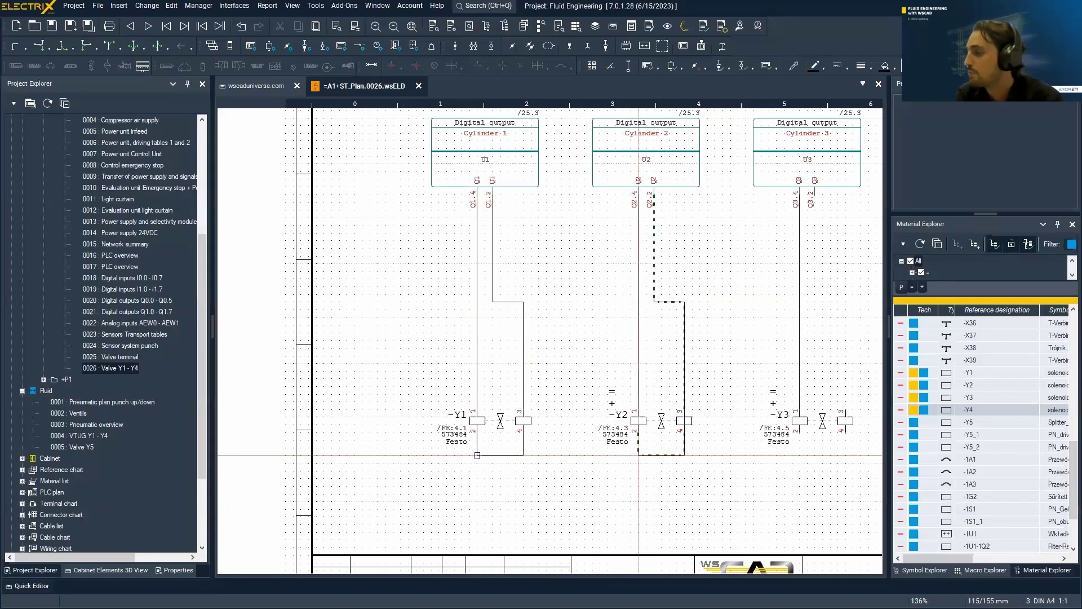
scroll(639, 455, "down", 4)
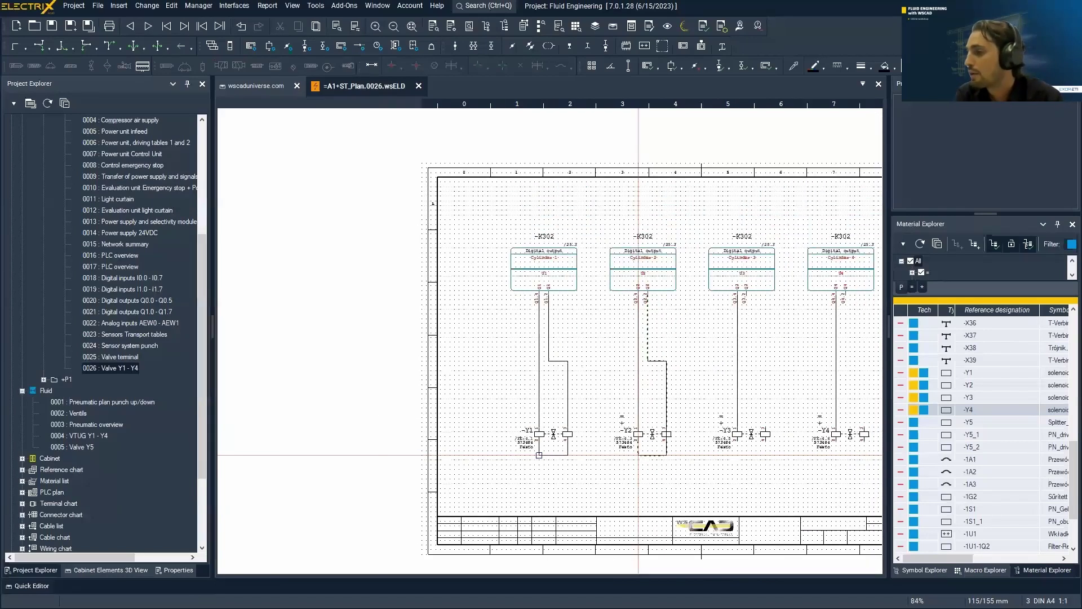
key("plus")
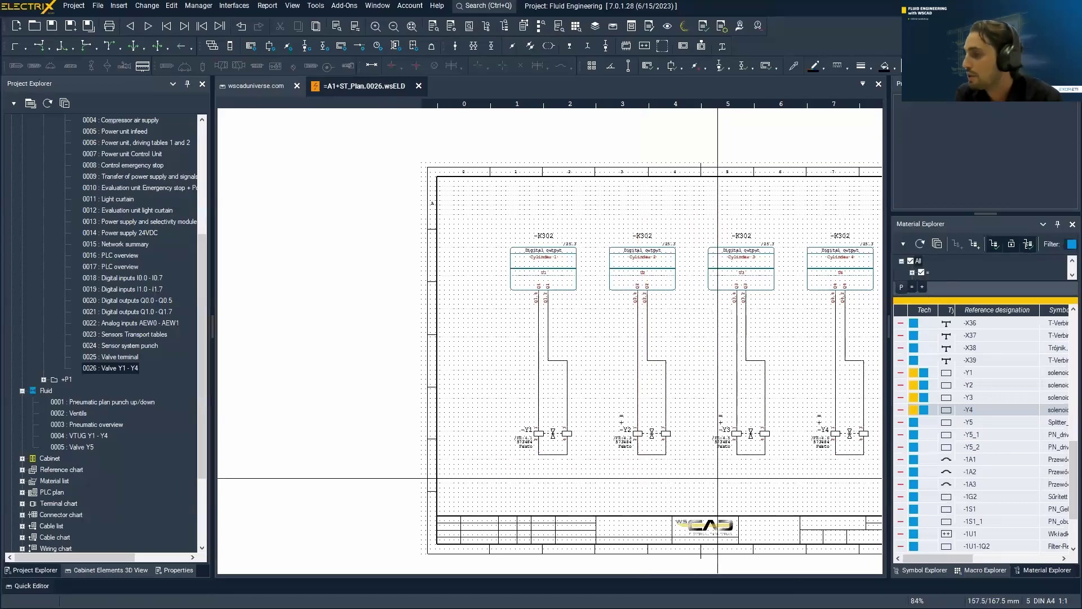
Rename valve -Y1 on electrical page 0026 as -Y15.
scroll(587, 451, "up", 5)
scroll(358, 402, "up", 7)
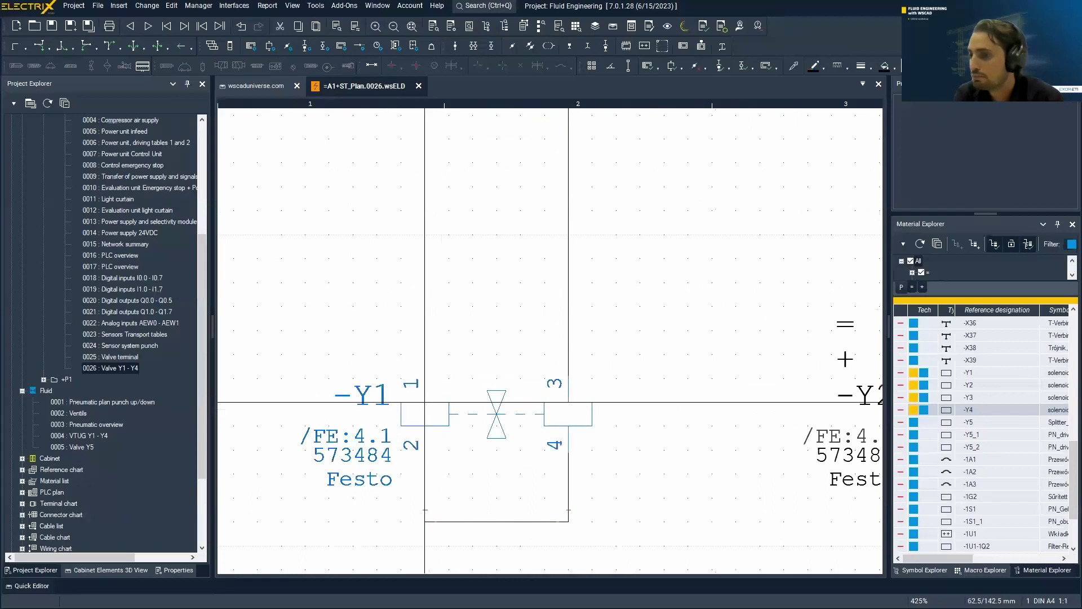
double_click(425, 402)
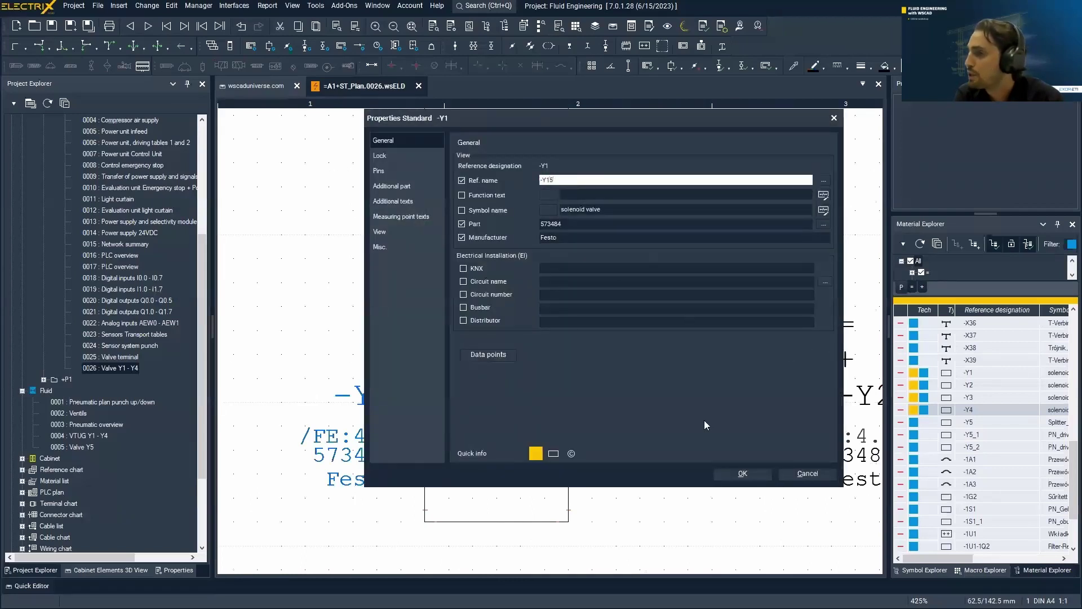
left_click(727, 478)
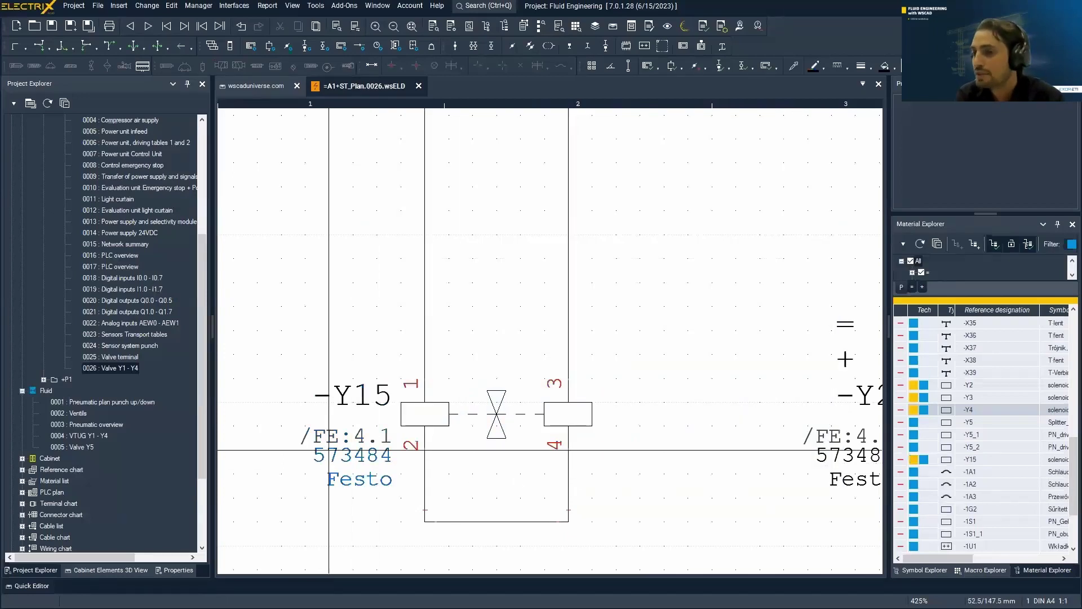
Follow the renamed valve's cross-reference to its fluid symbol on page 0004 and return to electrical page 0026.
double_click(332, 426)
scroll(332, 412, "up", 3)
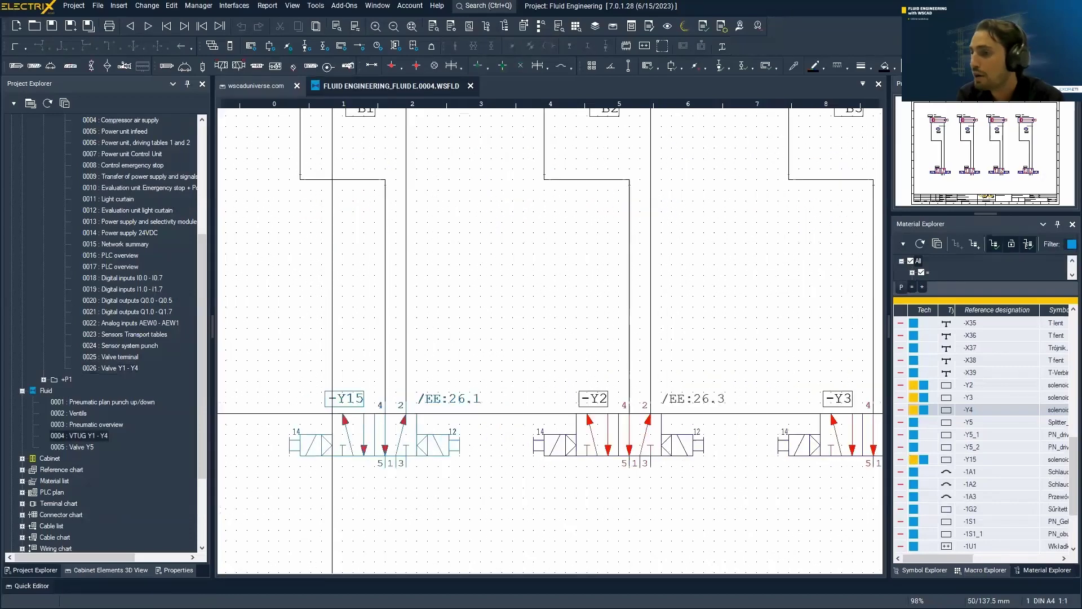
double_click(455, 400)
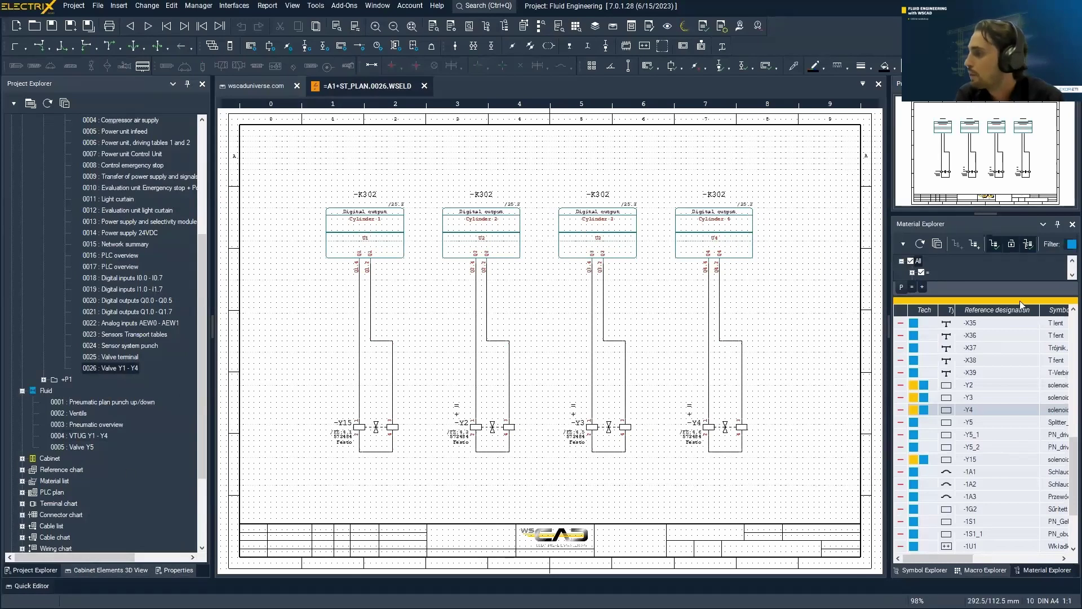
Place valve terminal =A1+ST-K302 on fluid page 0003 Pneumatic overview, filtering the materials to electrical components at location =A1+ST.
double_click(94, 424)
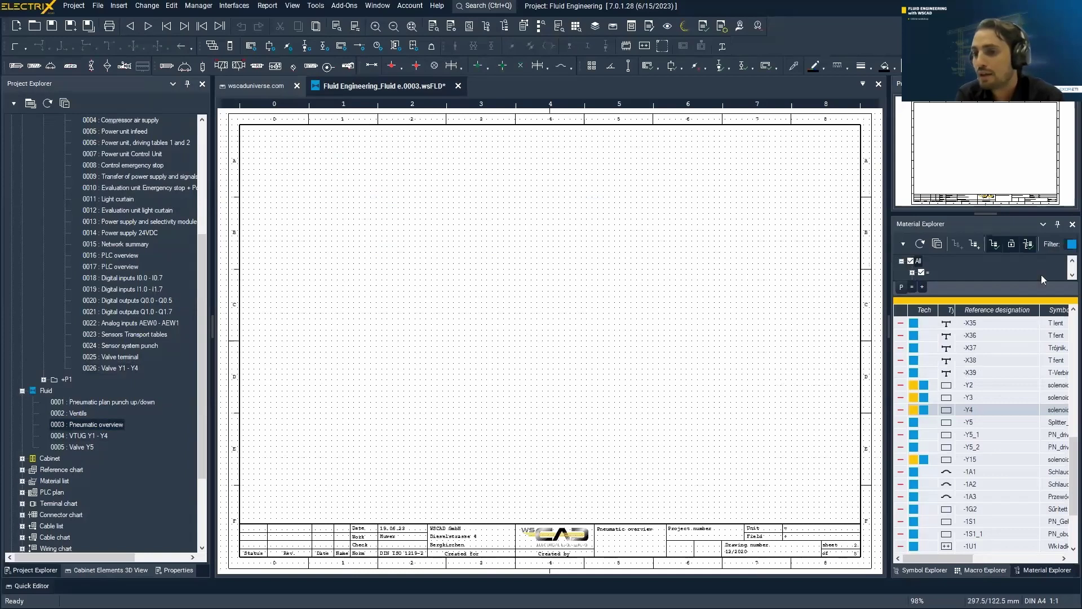
left_click(1071, 247)
left_click(1031, 289)
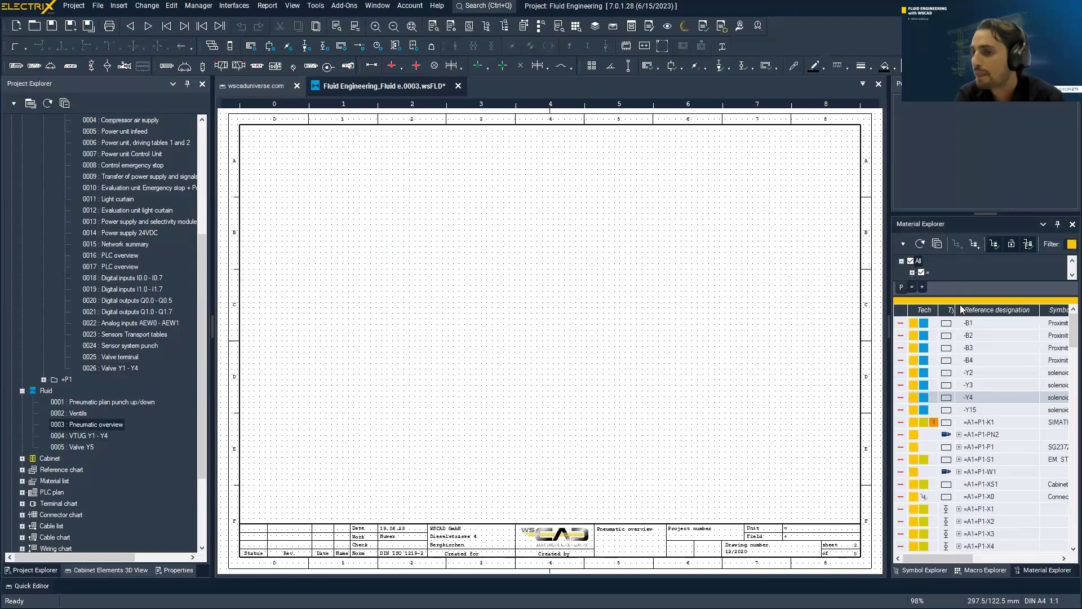
left_click_drag(942, 293, 938, 319)
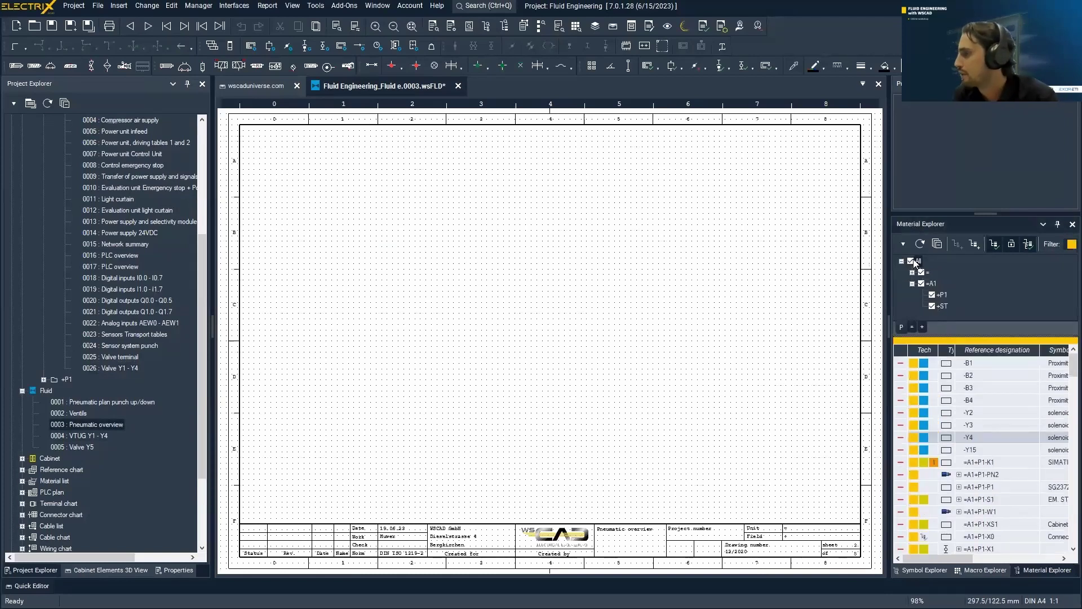
left_click(912, 262)
left_click(938, 295)
left_click(933, 296)
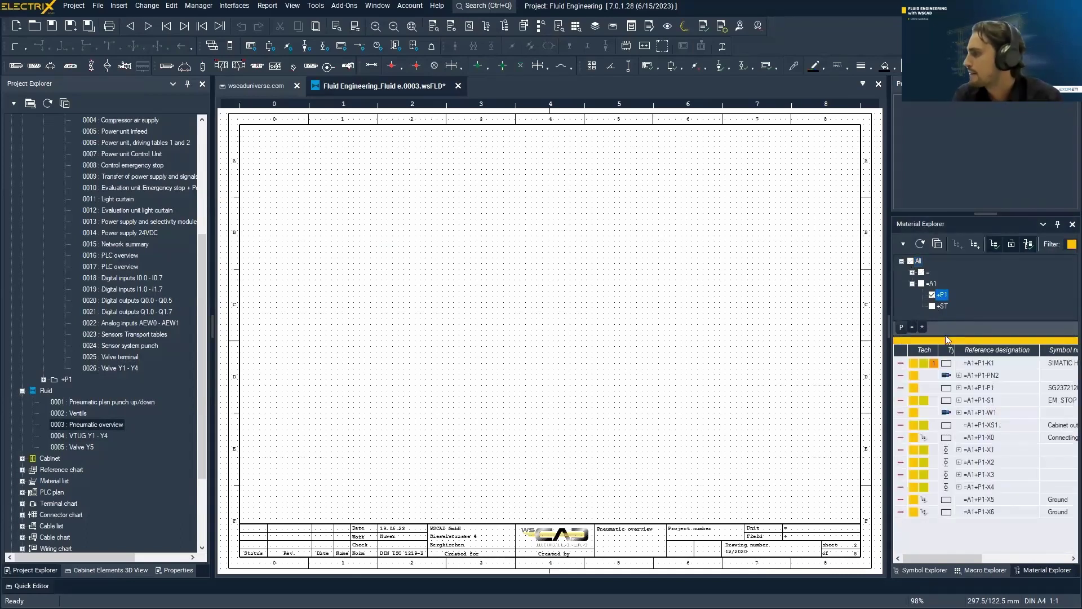
left_click(932, 295)
left_click(932, 306)
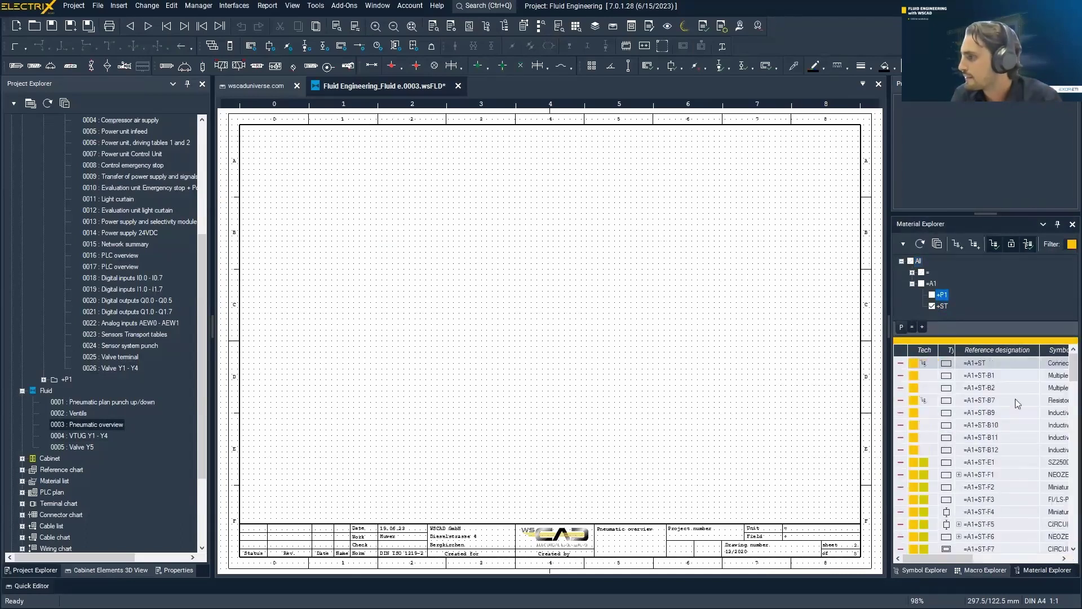
scroll(1019, 414, "down", 6)
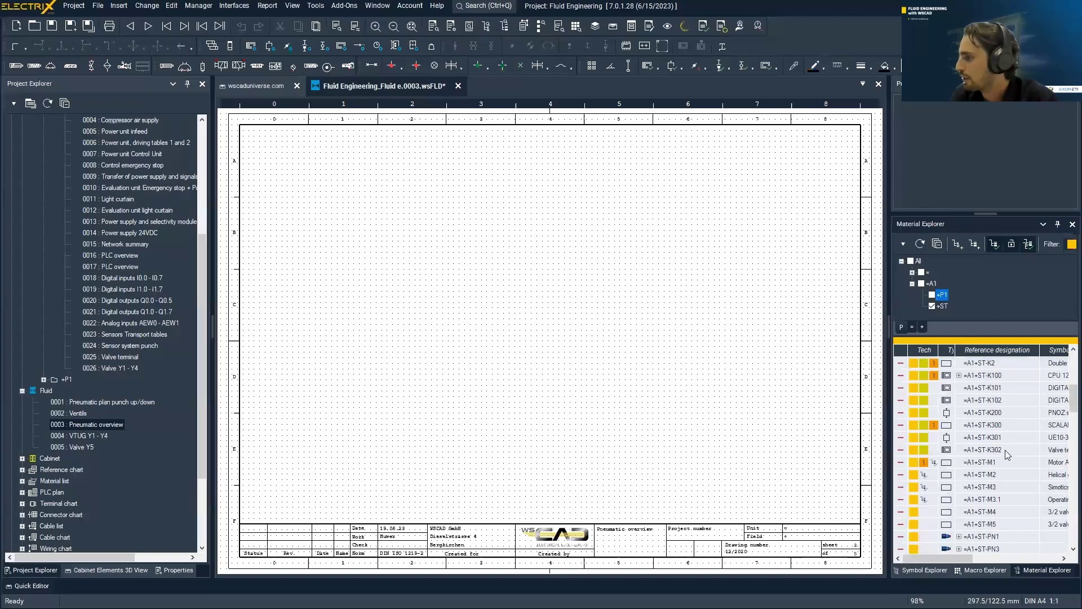
mouse_move(1006, 449)
left_mouse_down()
mouse_move(409, 376)
mouse_move(377, 319)
left_mouse_up()
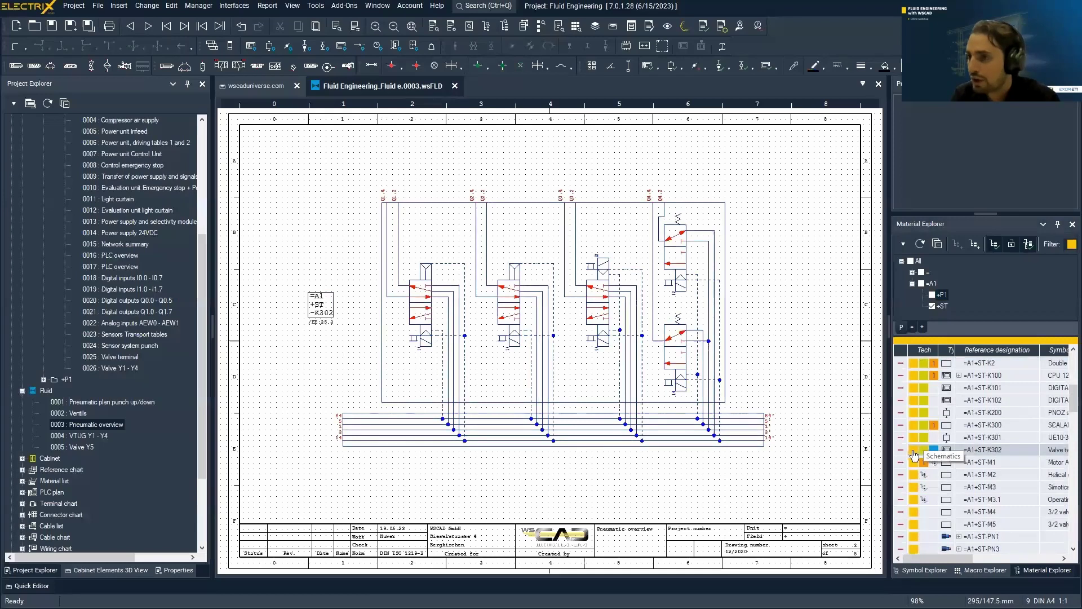
Go through valve terminal =A1+ST-K302's representations in the electrical schematic, the fluid plan and the cabinet layout.
double_click(914, 454)
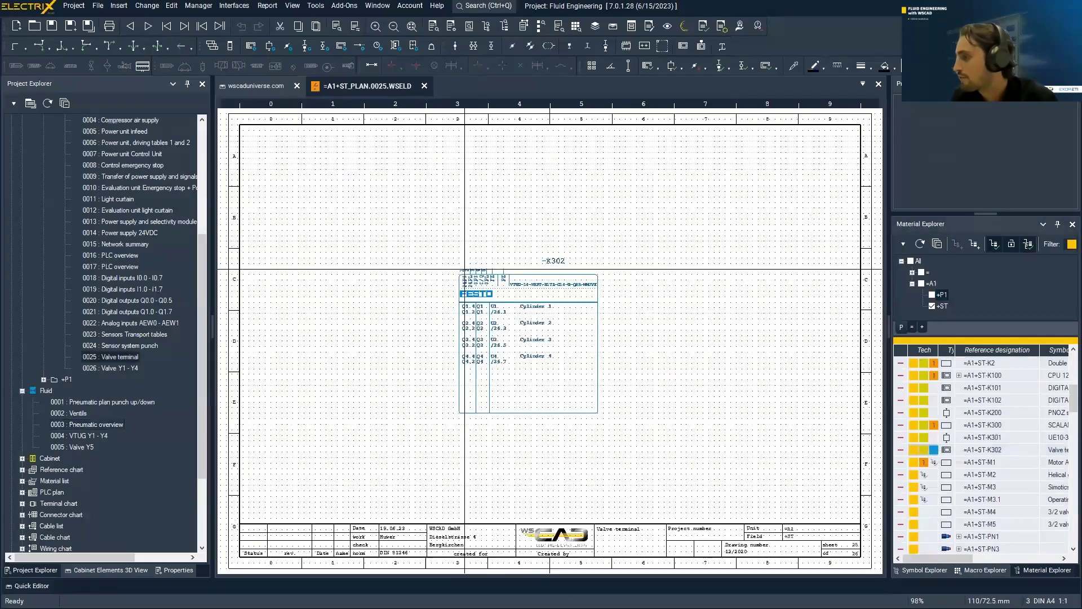
double_click(933, 451)
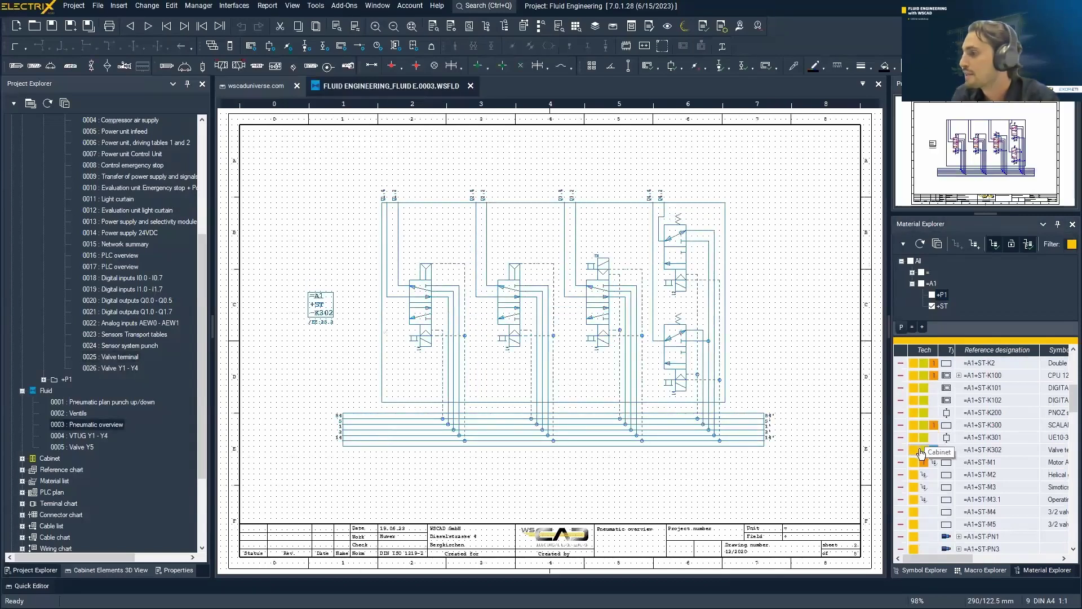
double_click(923, 450)
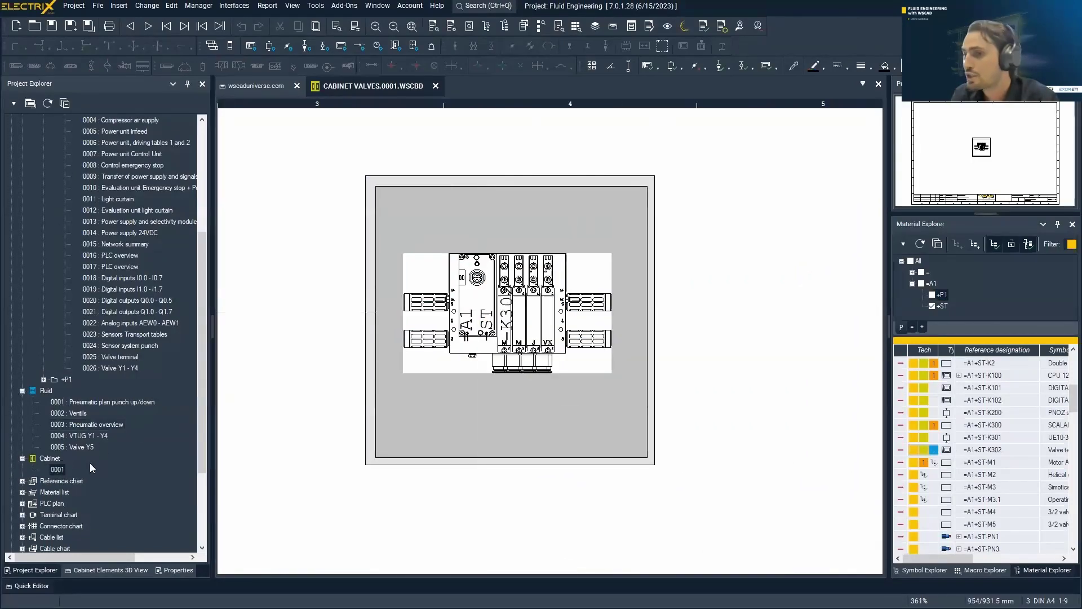
Examine the valve terminal inside its cabinet in an enlarged 3D view with transparent display.
left_click(127, 570)
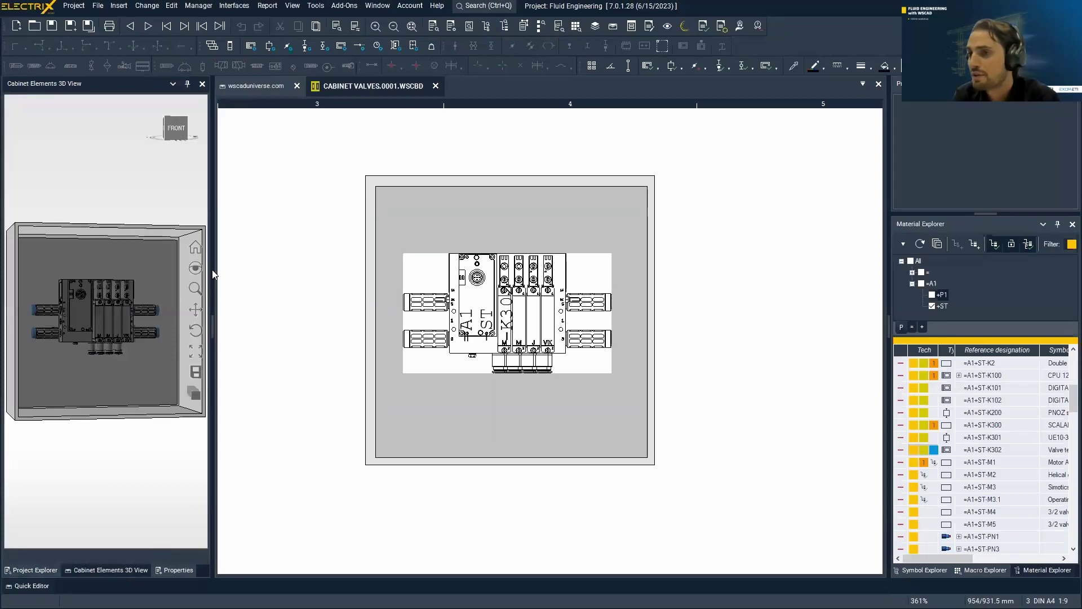
left_click_drag(212, 287, 402, 291)
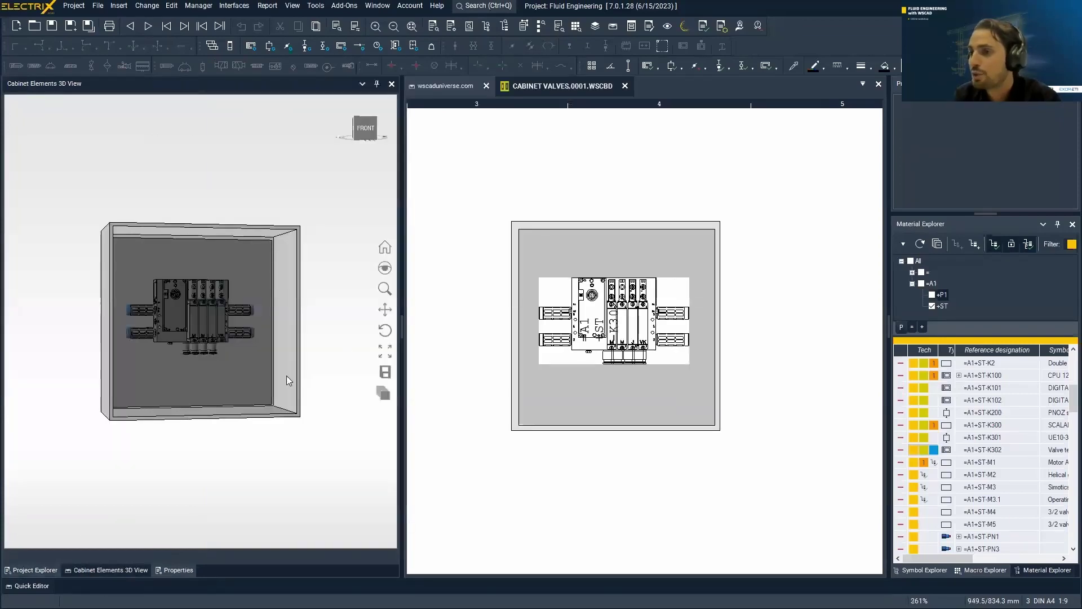
scroll(170, 300, "up", 4)
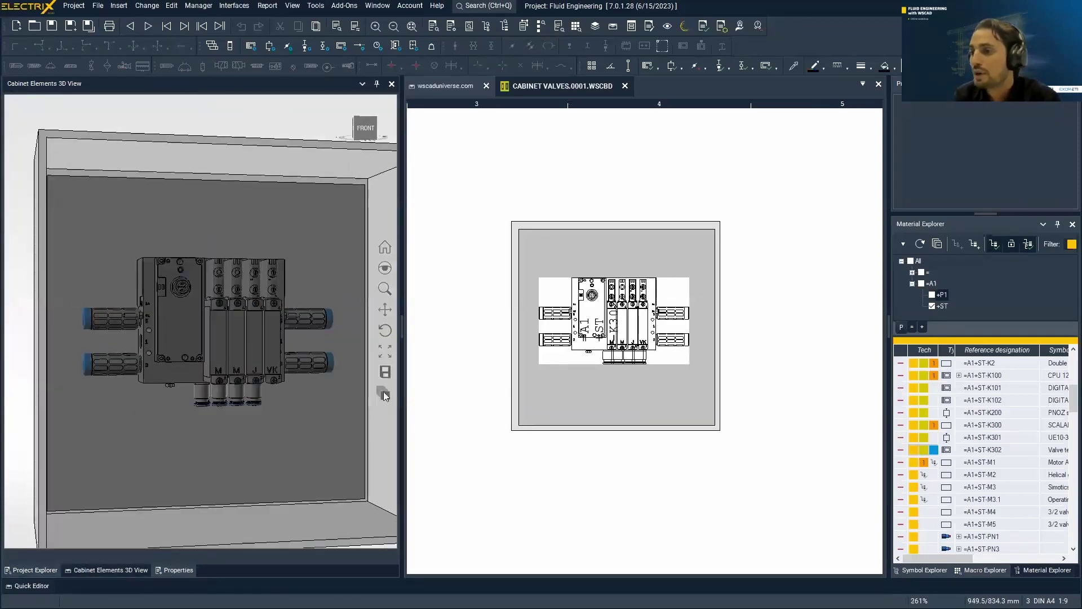
left_click(384, 398)
scroll(204, 329, "down", 3)
mouse_move(204, 330)
middle_mouse_down()
mouse_move(215, 338)
mouse_move(208, 366)
mouse_move(183, 325)
middle_mouse_up()
scroll(275, 313, "up", 5)
middle_click_drag(275, 313, 254, 347)
scroll(265, 289, "down", 4)
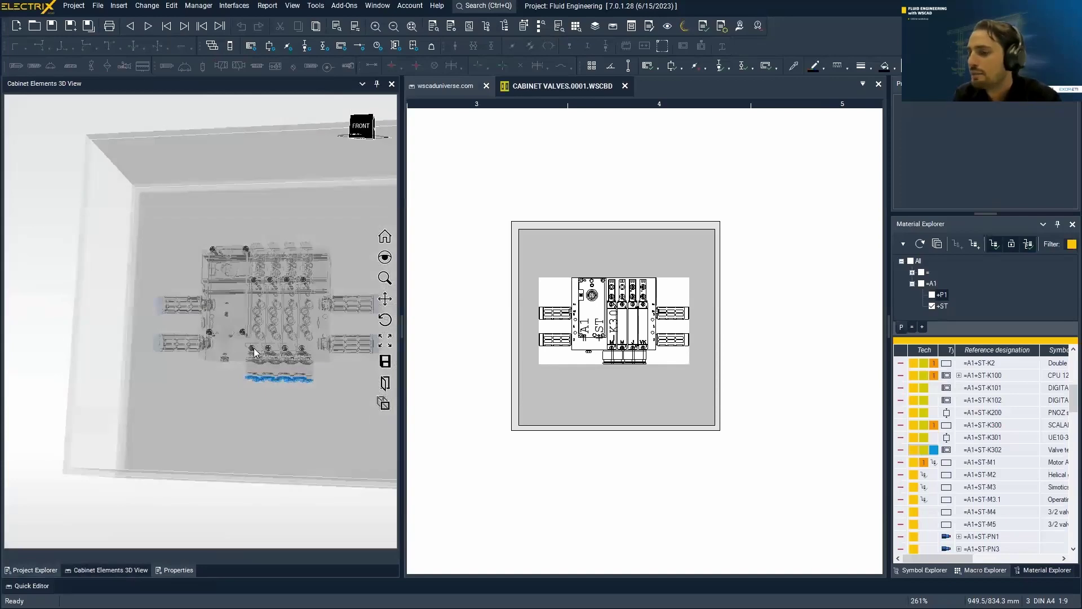
Open the generation settings for the project's Fluid Material list.
left_click(46, 570)
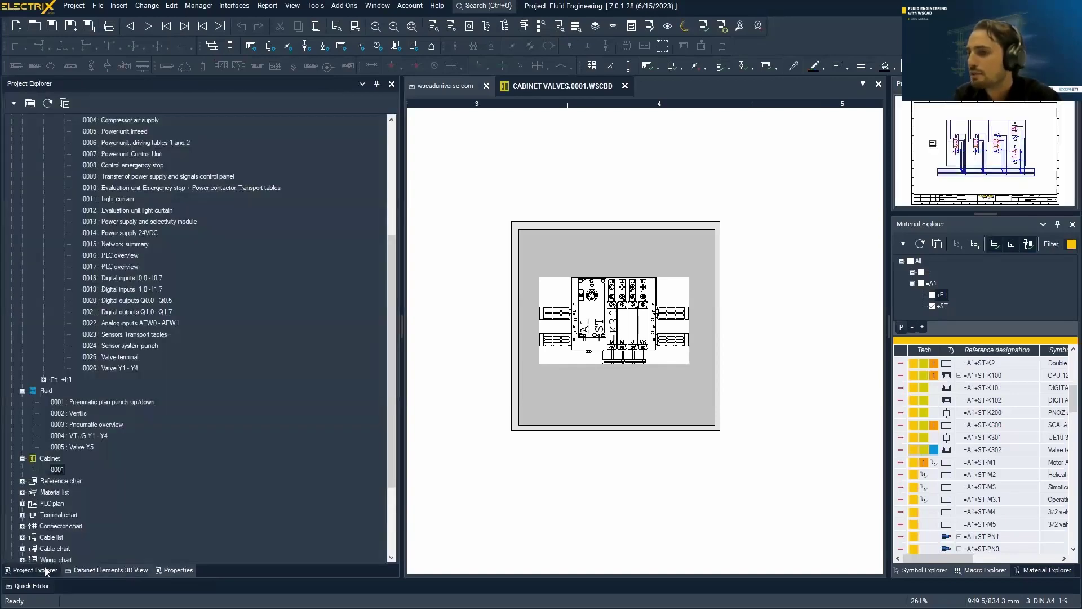
scroll(106, 509, "down", 3)
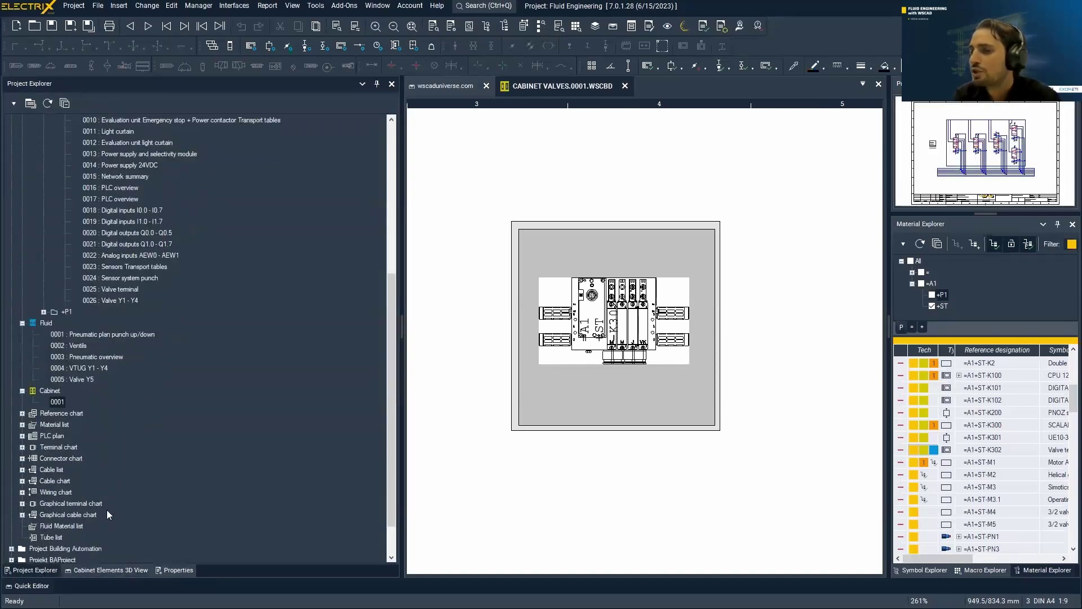
left_click(66, 492)
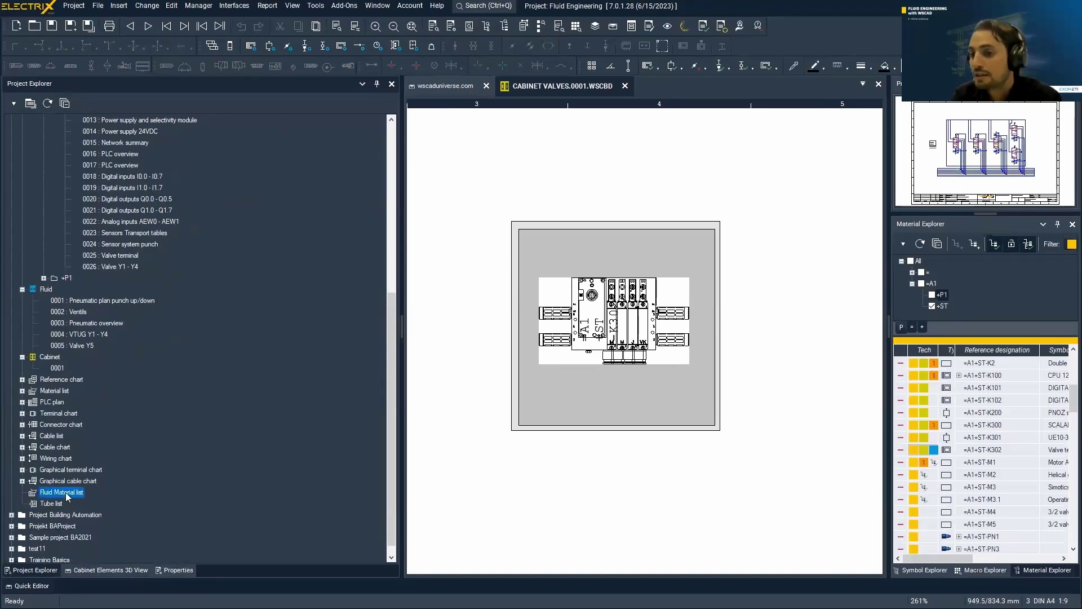
right_click(66, 492)
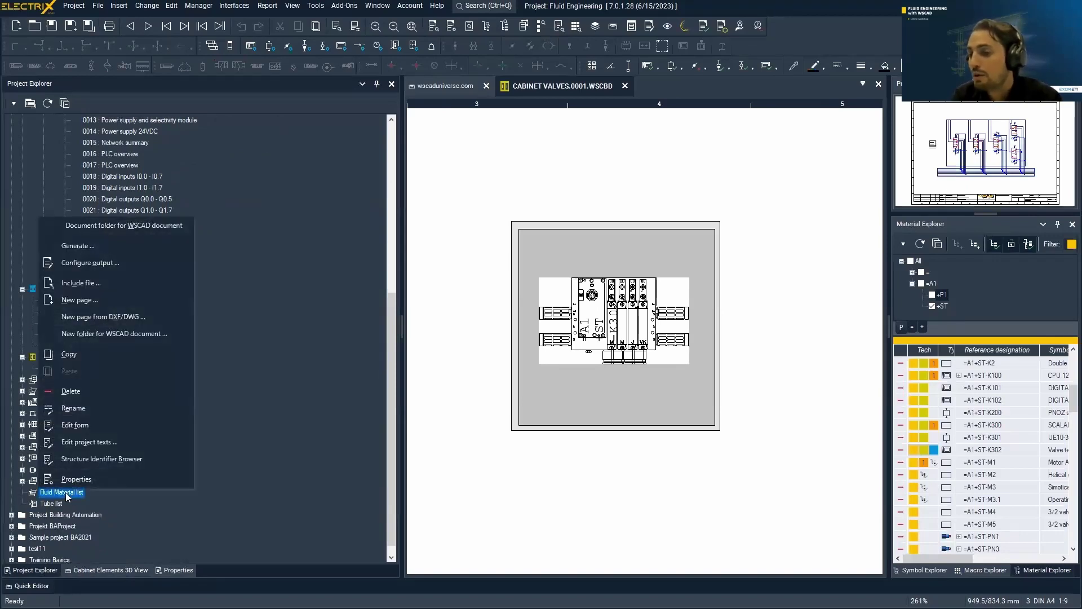
left_click(93, 246)
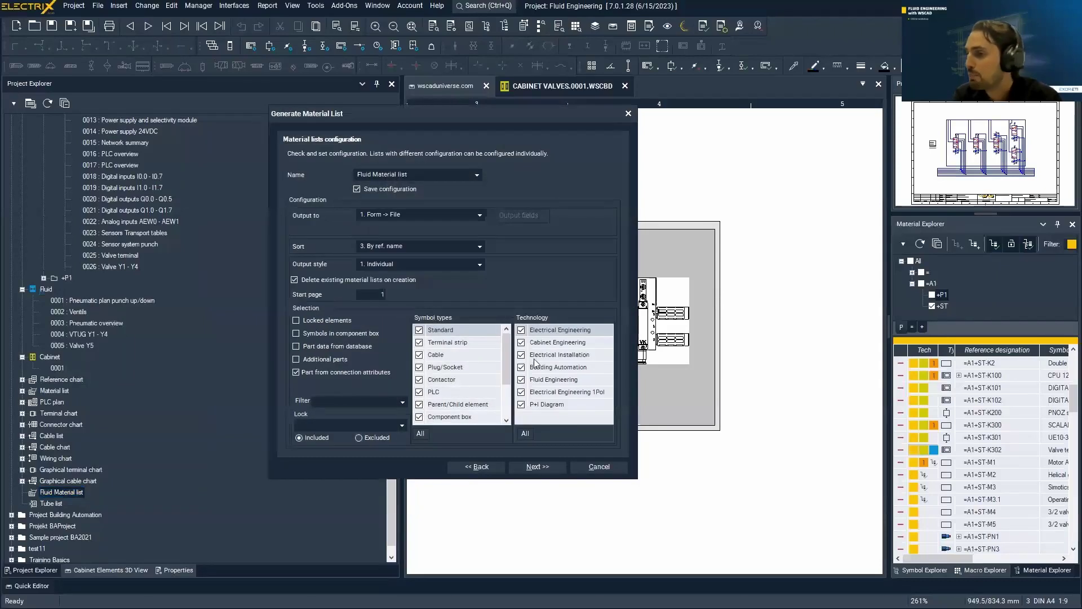
Limit the fluid material list to the Fluid Engineering technology only, and check the available output formats and filters.
left_click(530, 432)
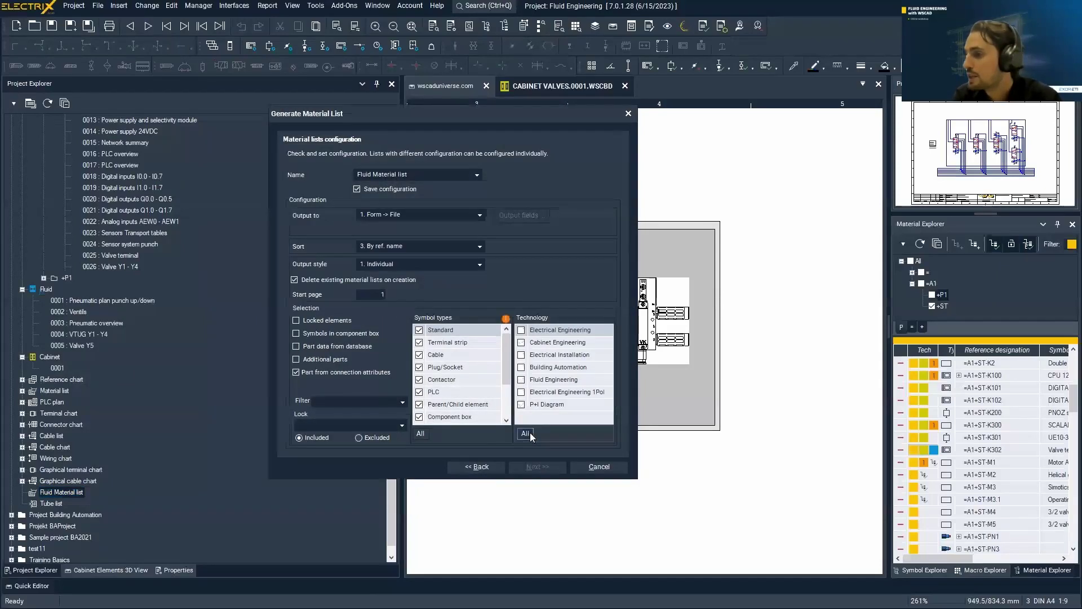
left_click(522, 381)
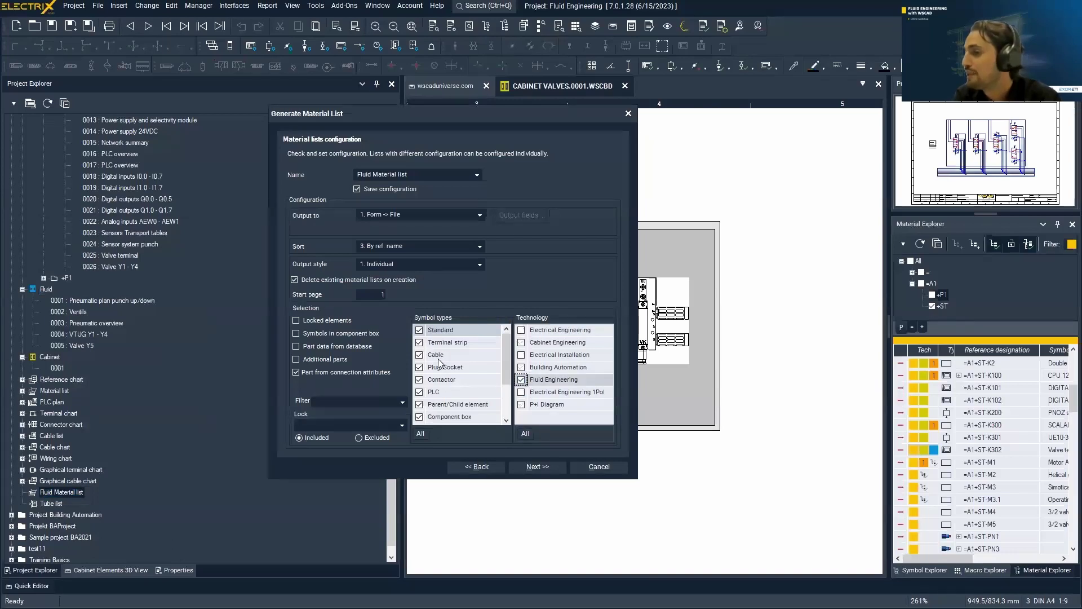
left_click(421, 213)
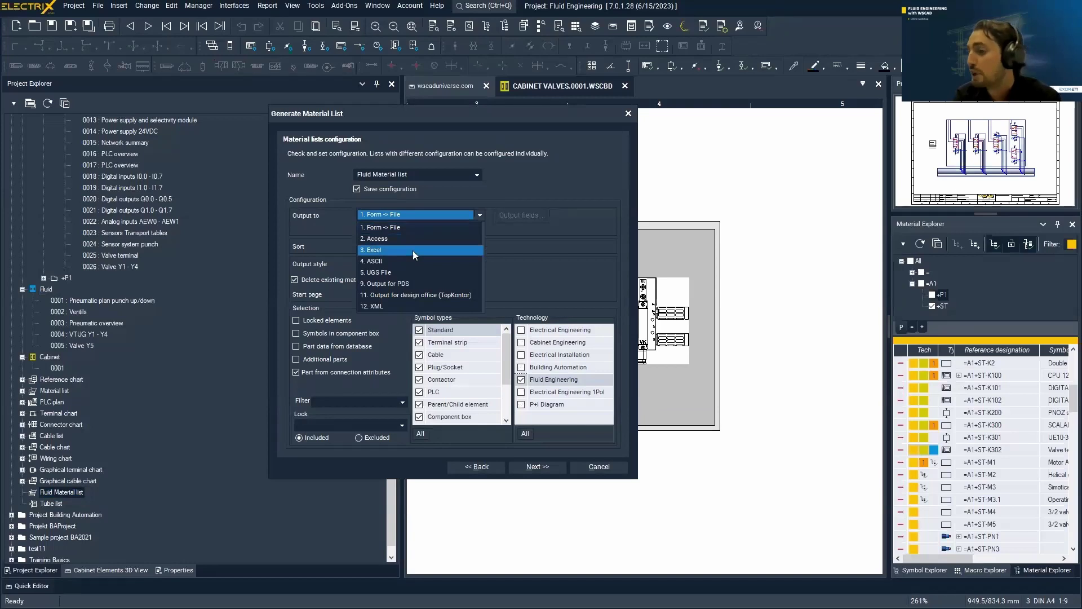
left_click(516, 255)
left_click(403, 401)
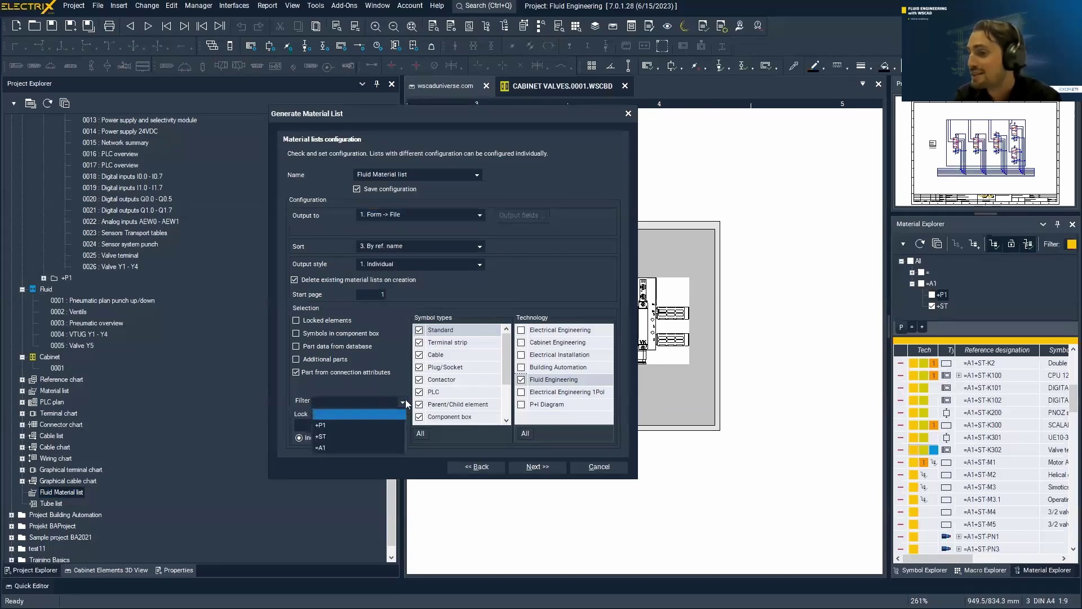
left_click(403, 401)
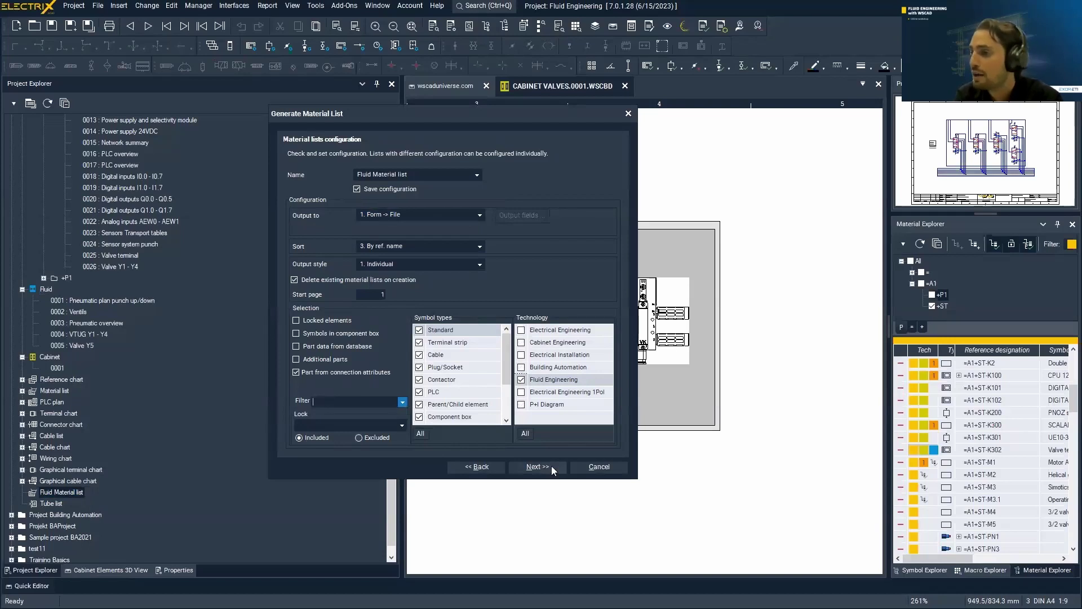
Generate the fluid material list with Form -> File output and check both of its pages.
left_click(537, 466)
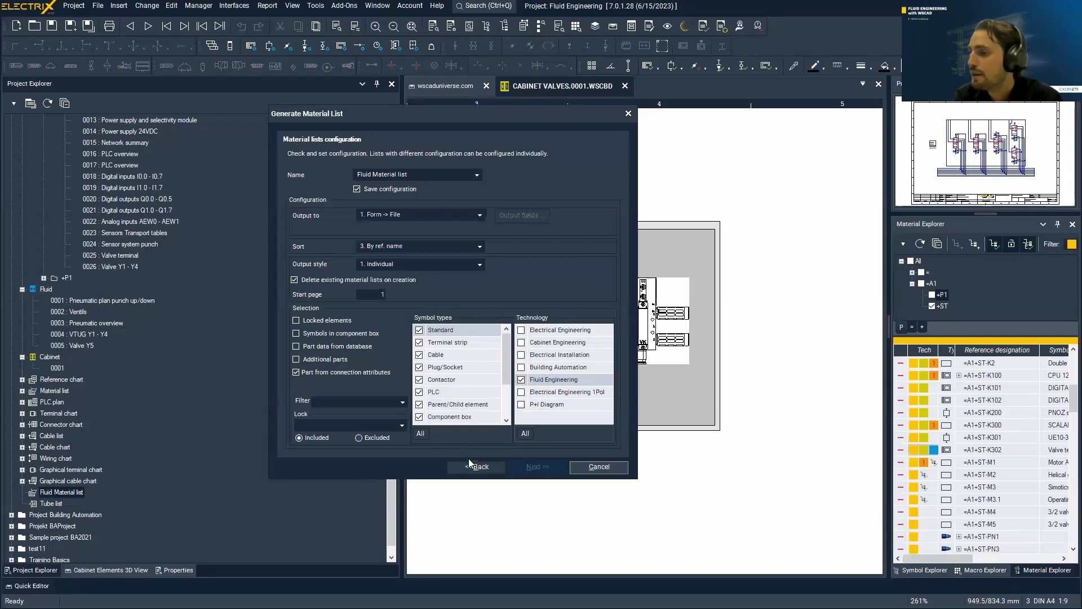
left_click(468, 214)
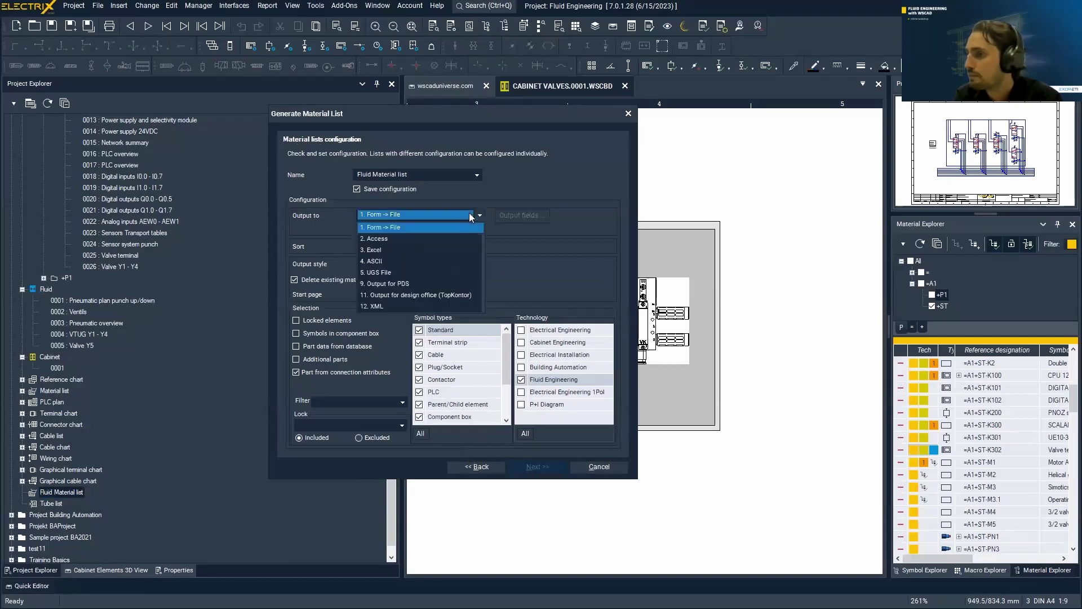
left_click(437, 228)
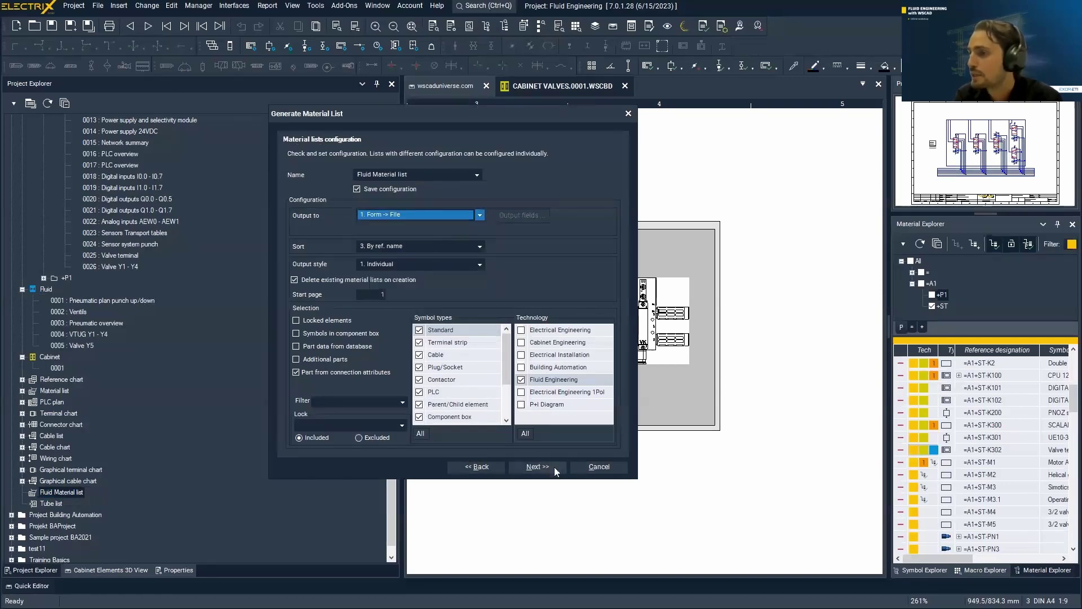
left_click(553, 467)
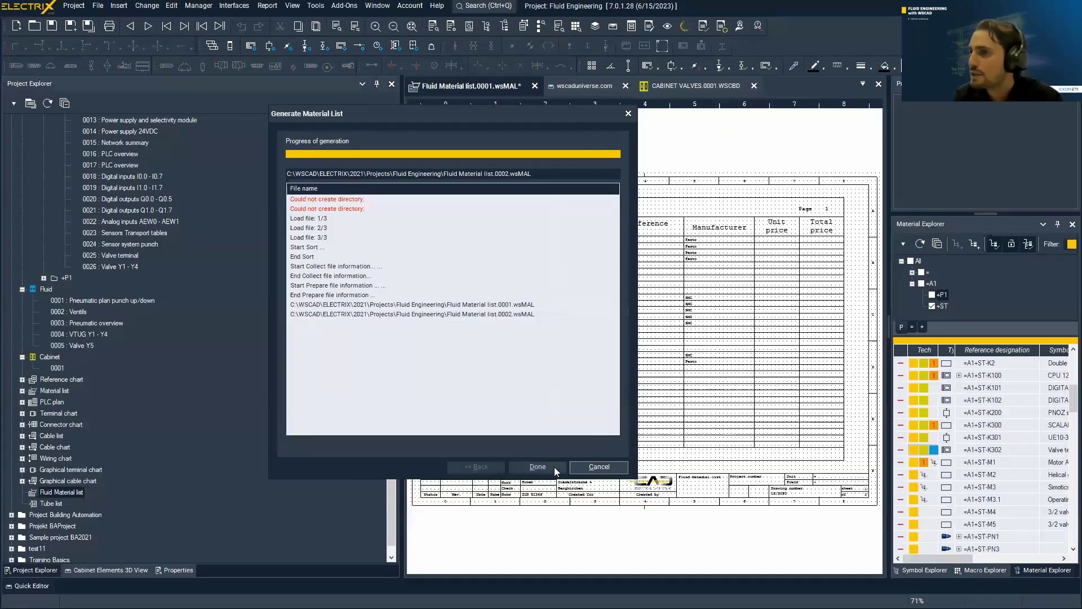
left_click(553, 466)
scroll(555, 366, "up", 2)
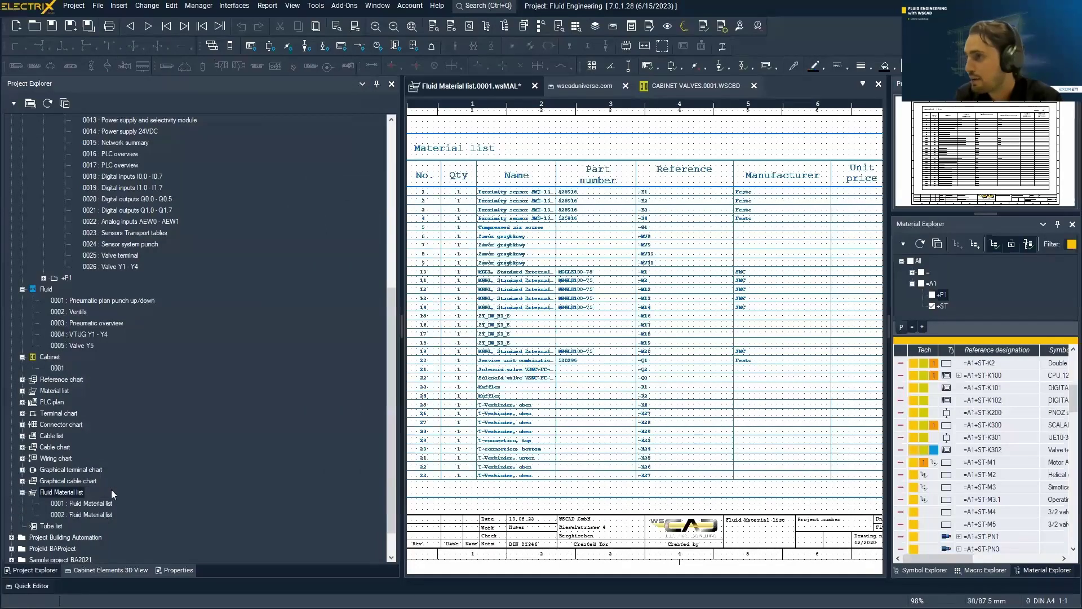
double_click(90, 515)
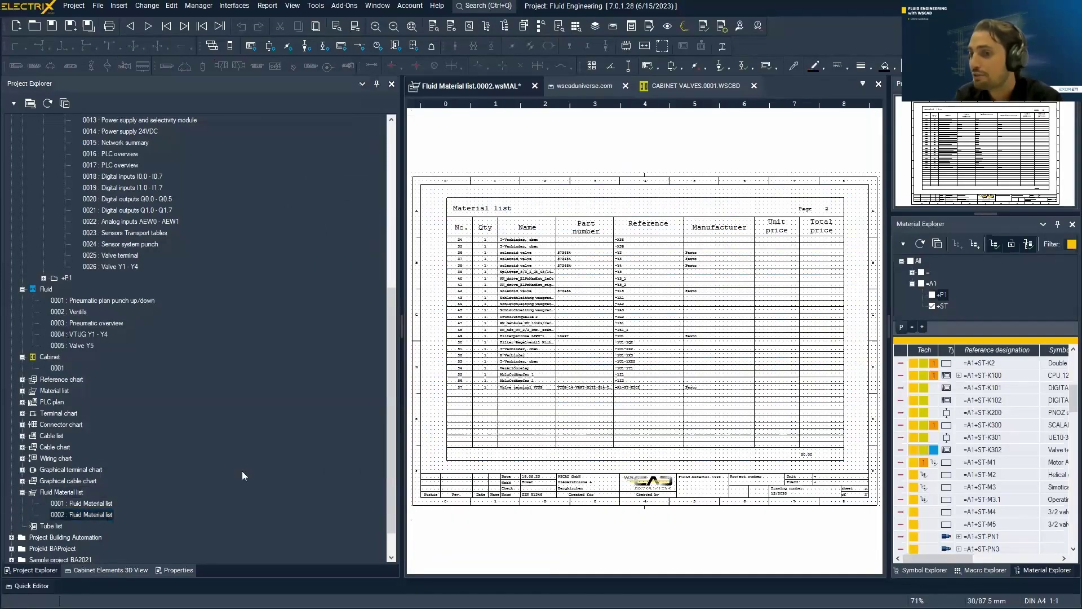
scroll(630, 320, "up", 3)
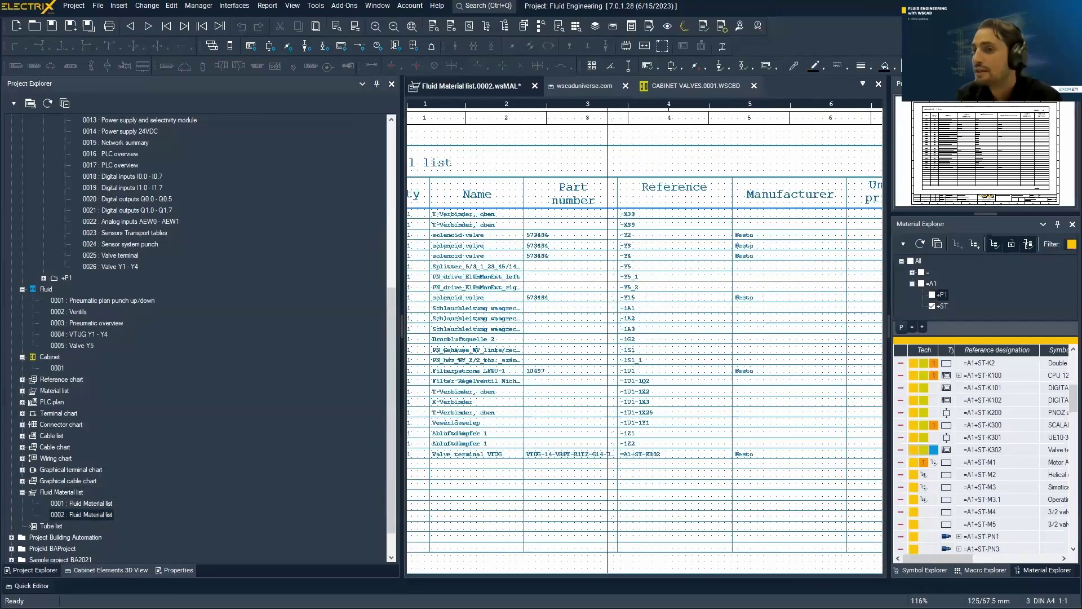
scroll(606, 281, "down", 2)
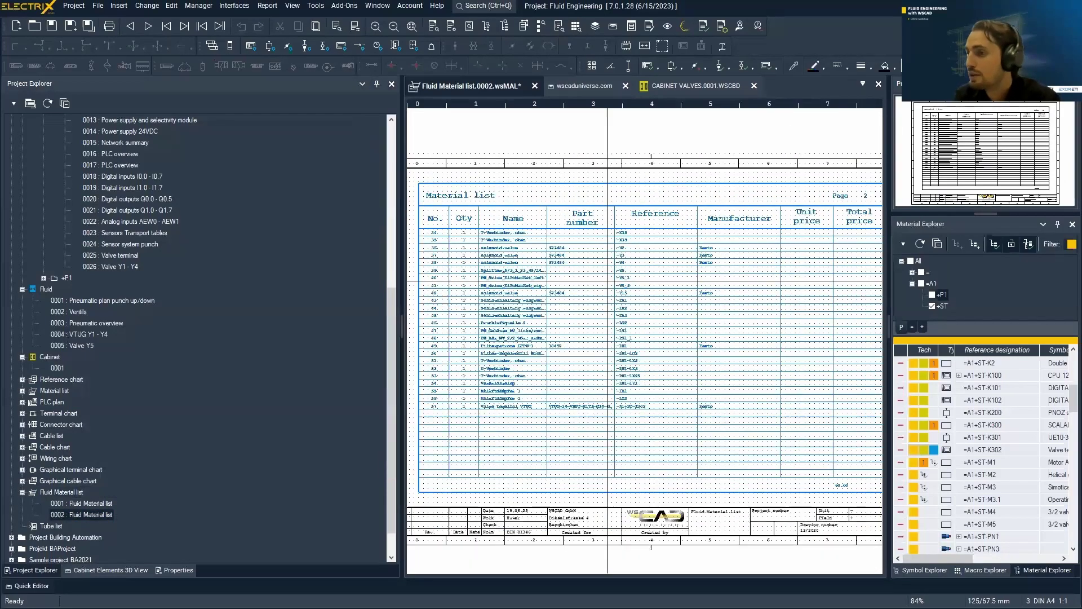
Generate the project's Tube list and check the resulting page.
right_click(50, 525)
left_click(93, 282)
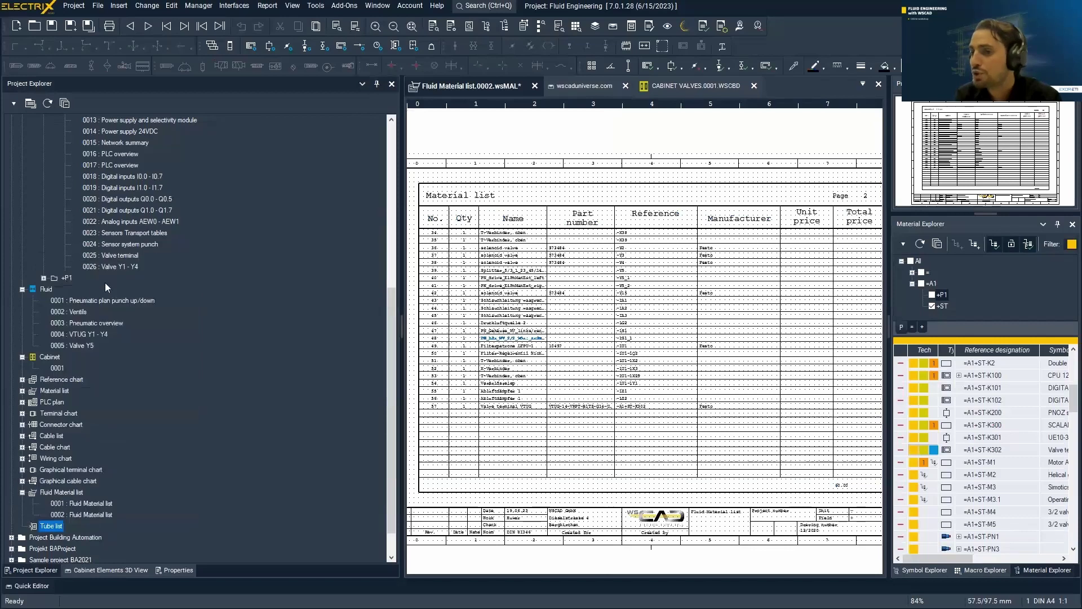
left_click(357, 353)
left_click(360, 350)
left_click(417, 469)
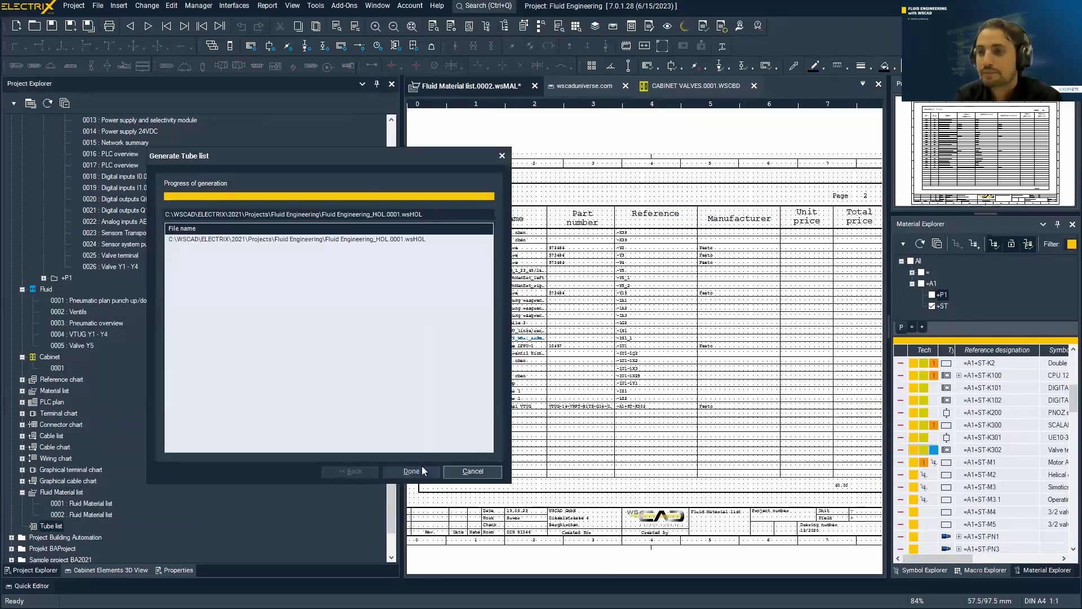
left_click(423, 468)
scroll(770, 231, "up", 3)
scroll(770, 232, "down", 4)
scroll(628, 229, "up", 1)
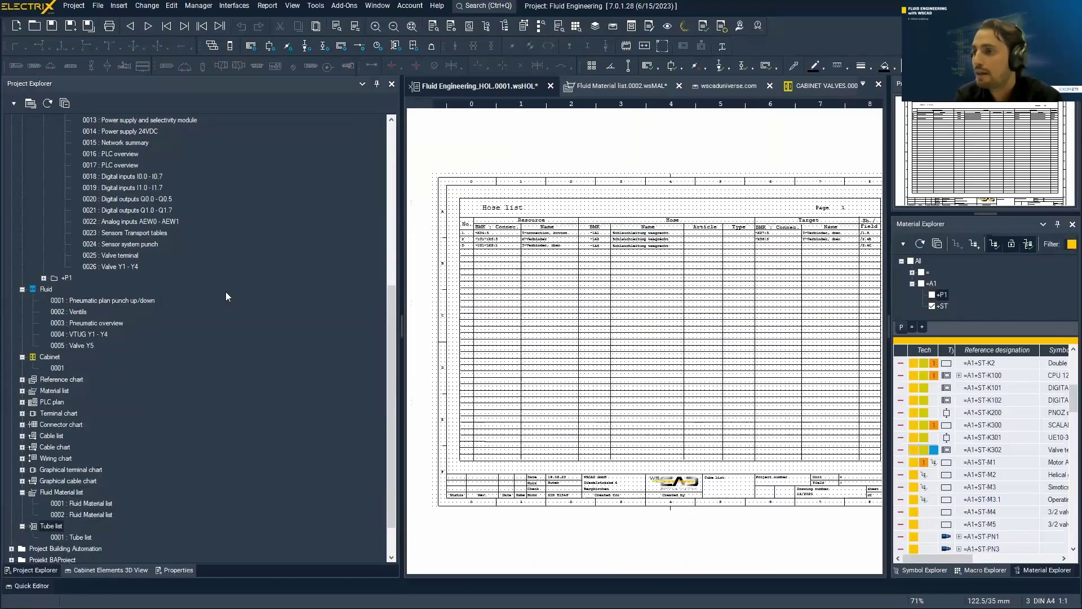
Open the PDF export wizard for the whole Fluid Engineering project.
scroll(90, 389, "up", 9)
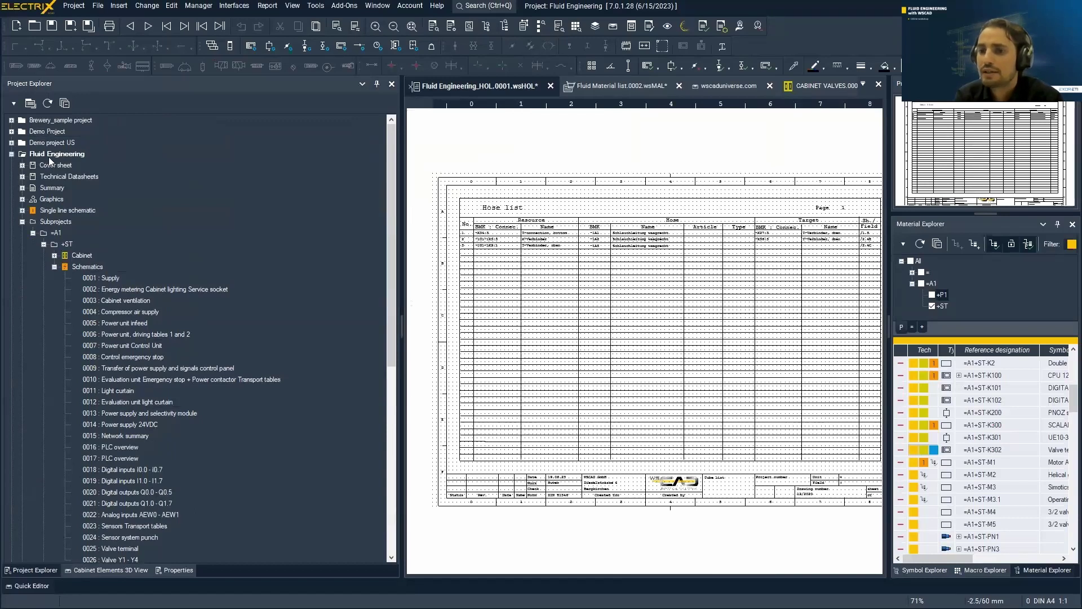
right_click(73, 155)
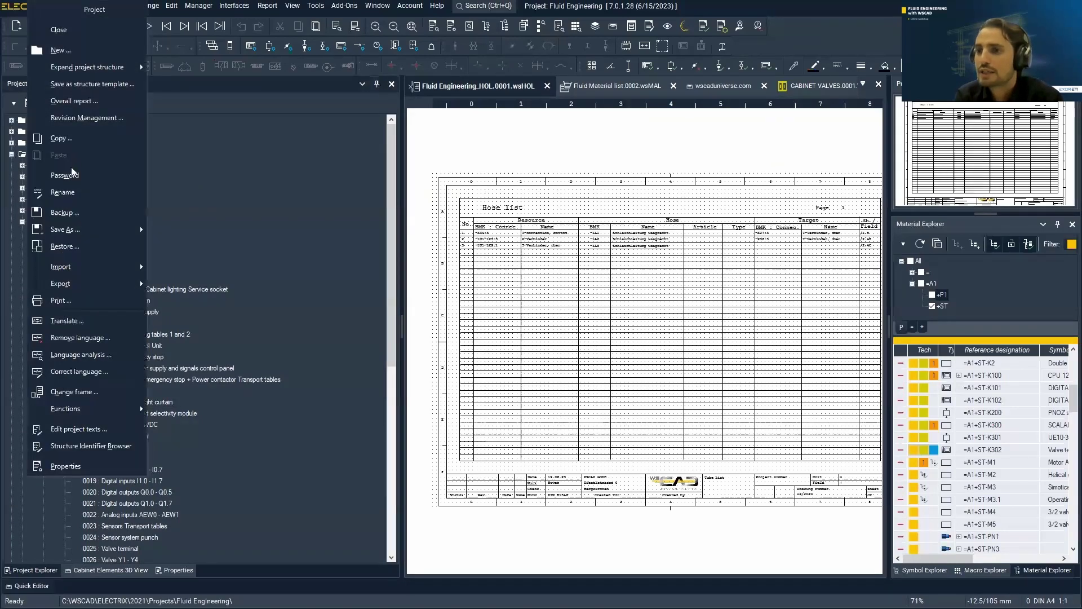
mouse_move(104, 285)
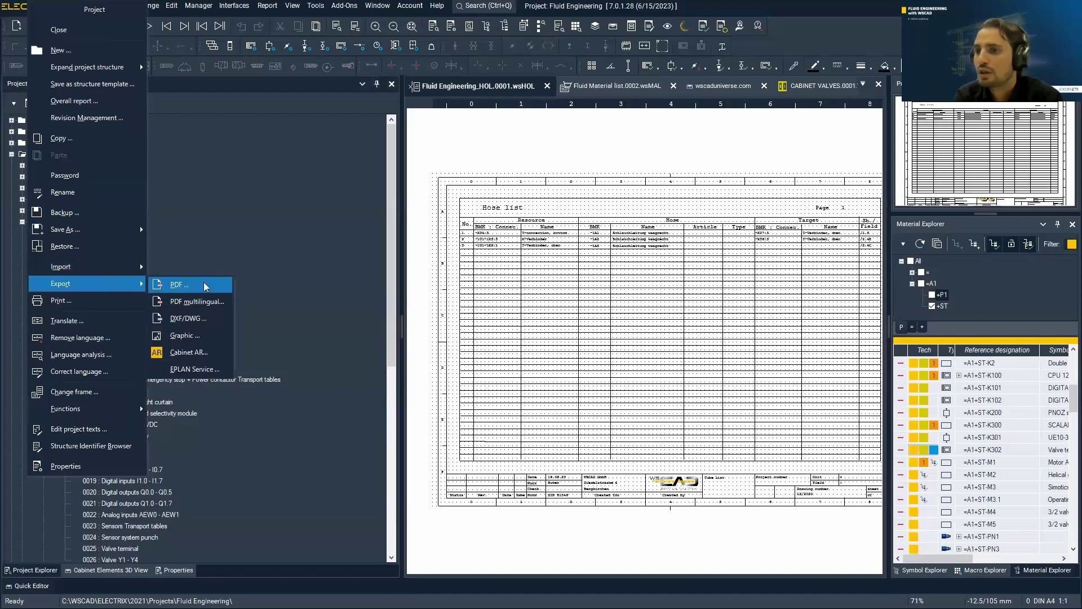
left_click(203, 286)
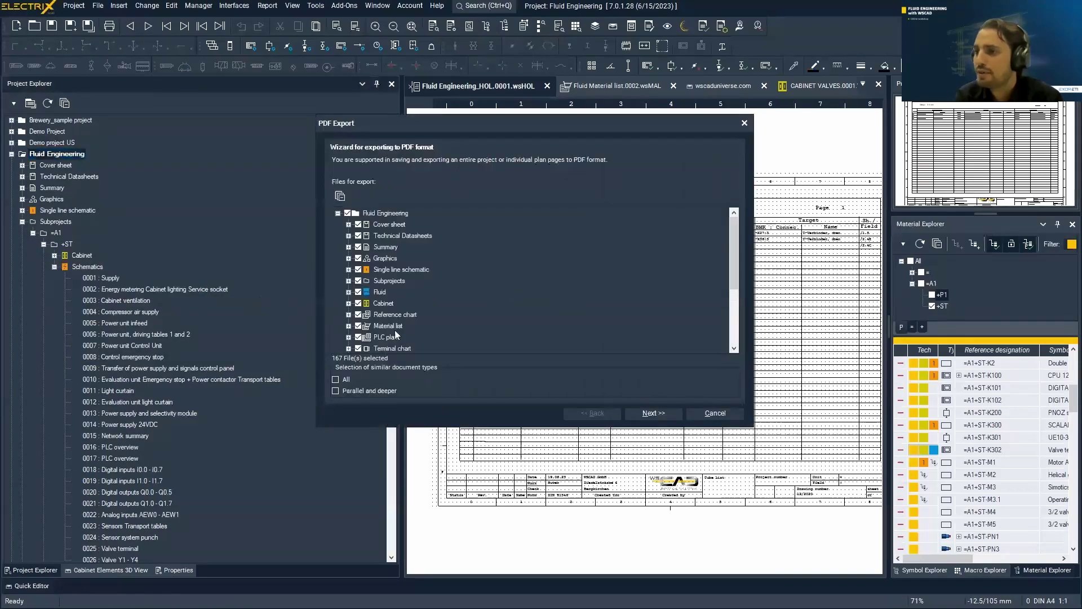
Limit the PDF export to Cover sheet, Subprojects, Fluid, Cabinet, Fluid Material list and Tube list.
left_click(347, 213)
left_click(357, 224)
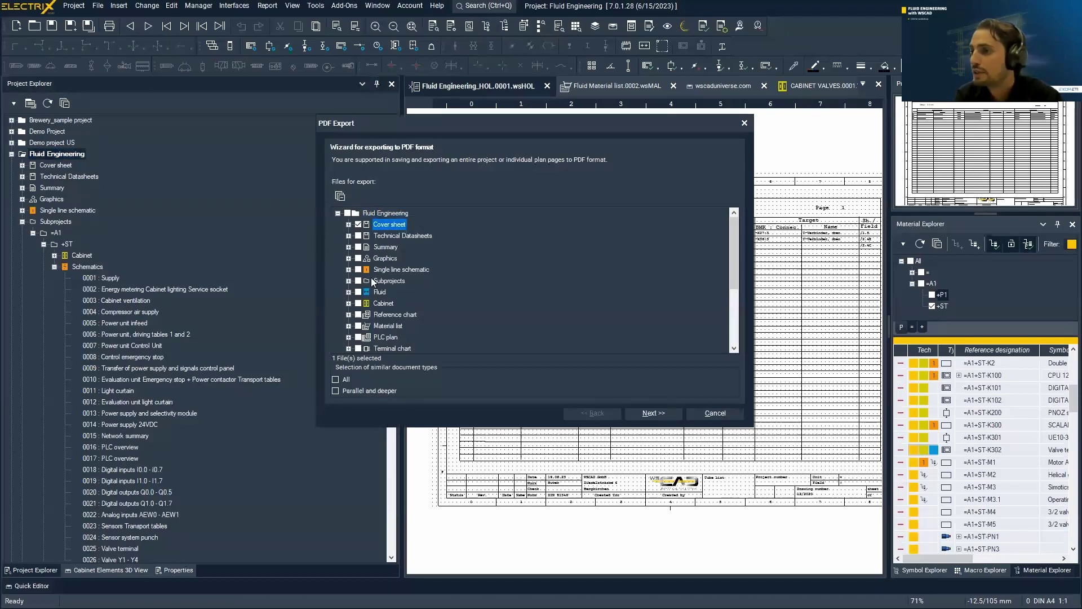
left_click(363, 281)
left_click(363, 292)
left_click(364, 304)
scroll(410, 325, "down", 3)
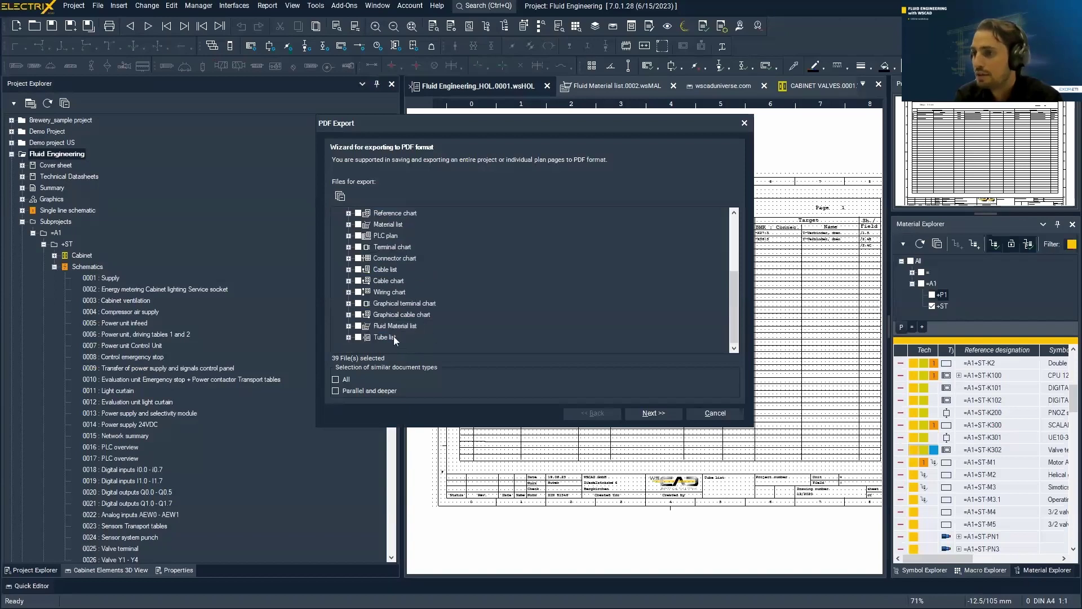
left_click(358, 325)
left_click(358, 337)
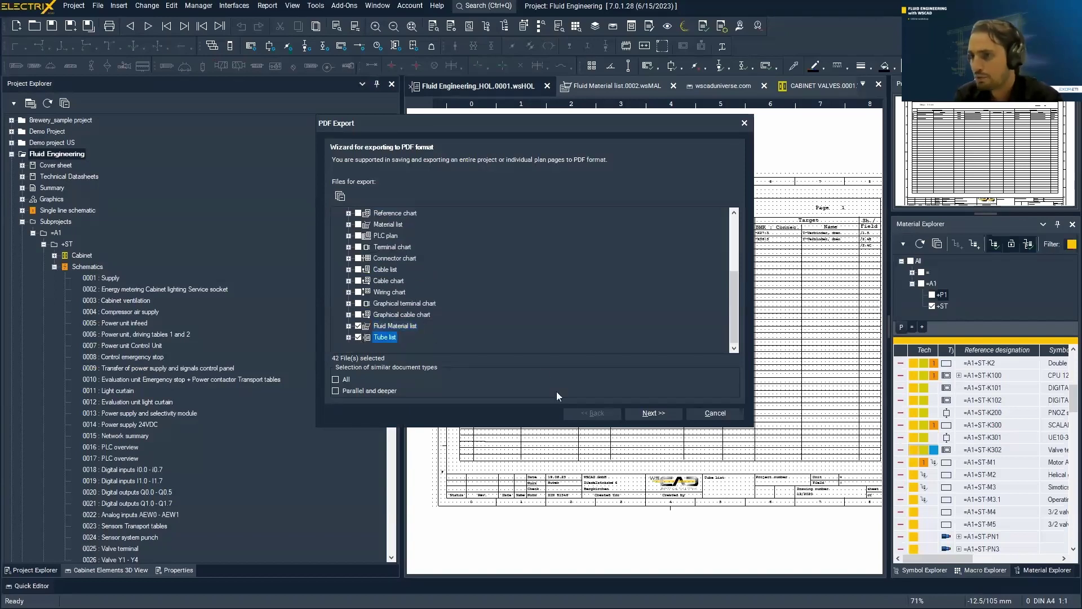
Export the selected documents to a PDF with the preset destination, coloured output and opening after export.
left_click(654, 413)
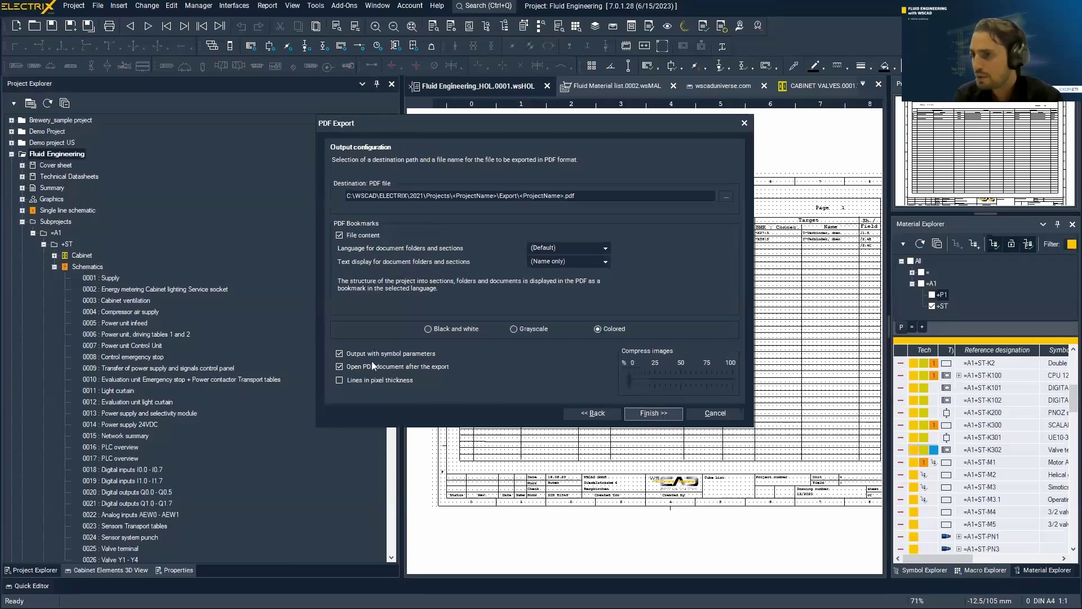
left_click(657, 415)
key("Return")
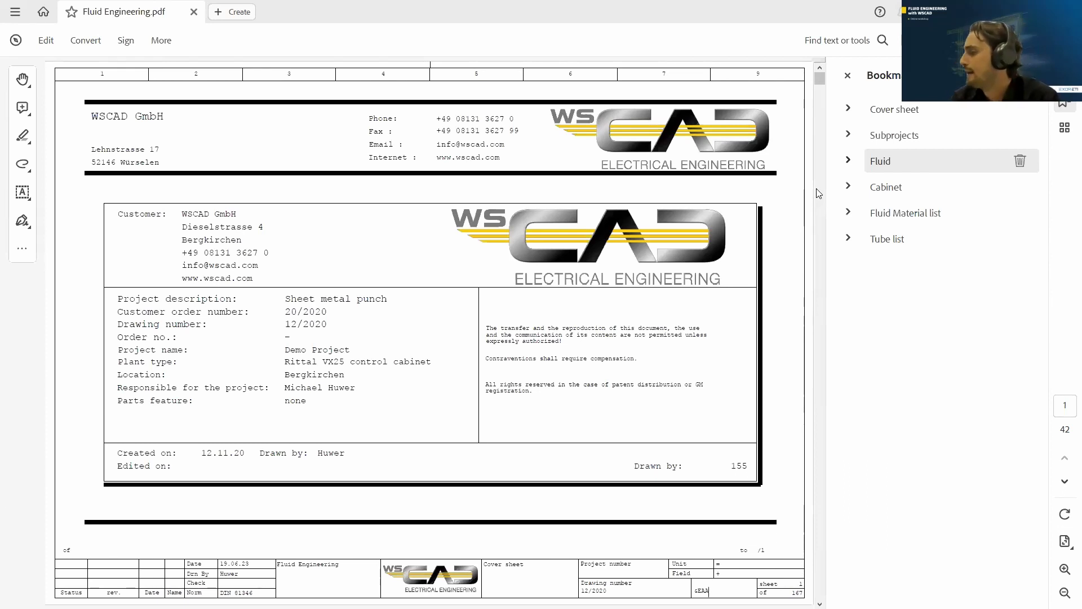
In the exported PDF, go to fluid page 0001 and follow the tube cross-references to the Ventils page and back.
left_click(849, 161)
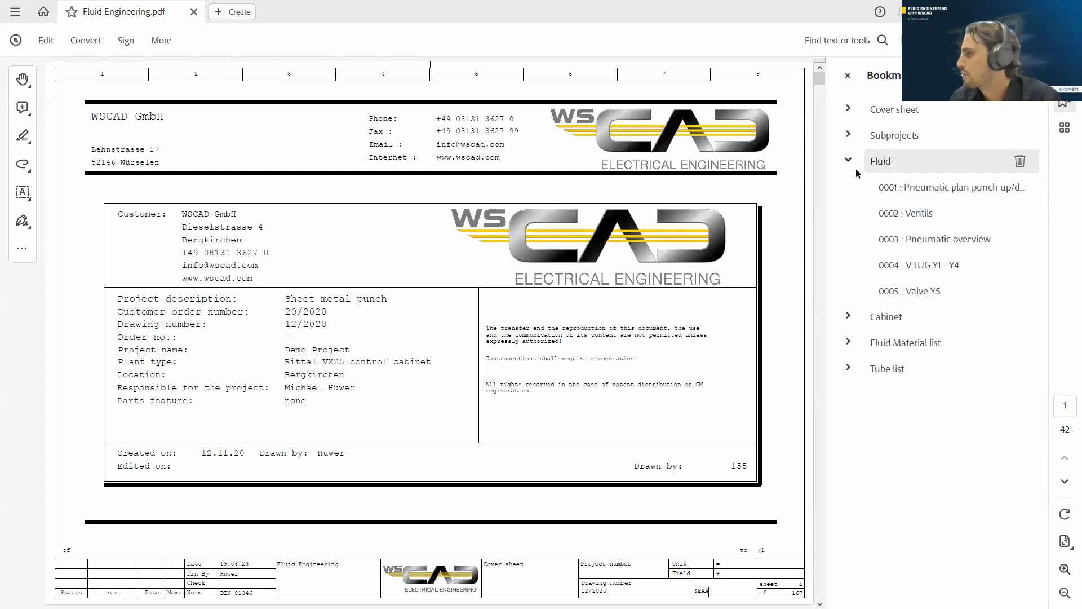
left_click(906, 188)
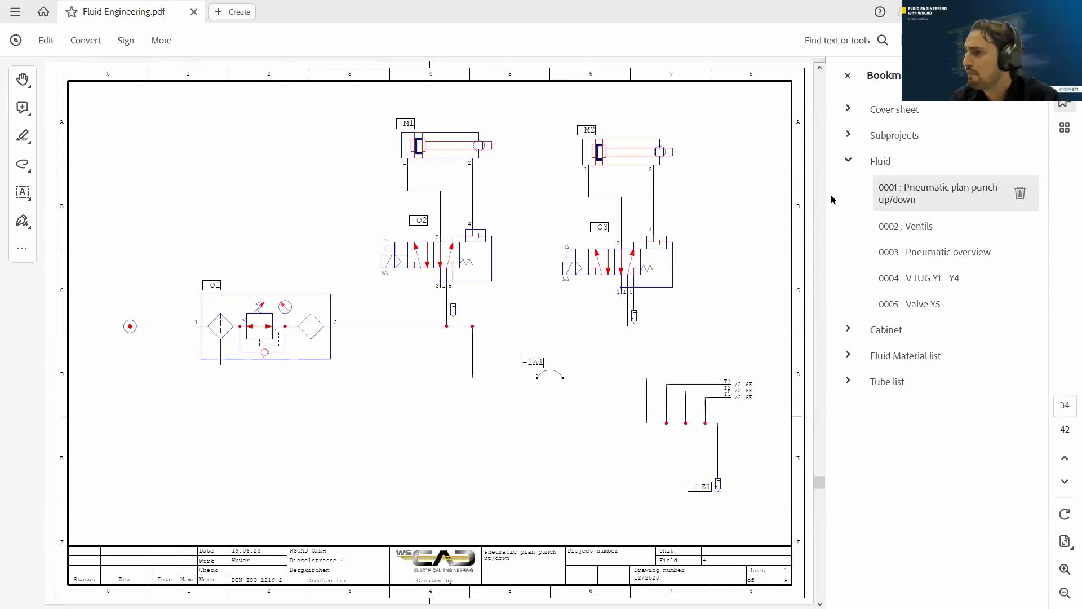
left_click(748, 388)
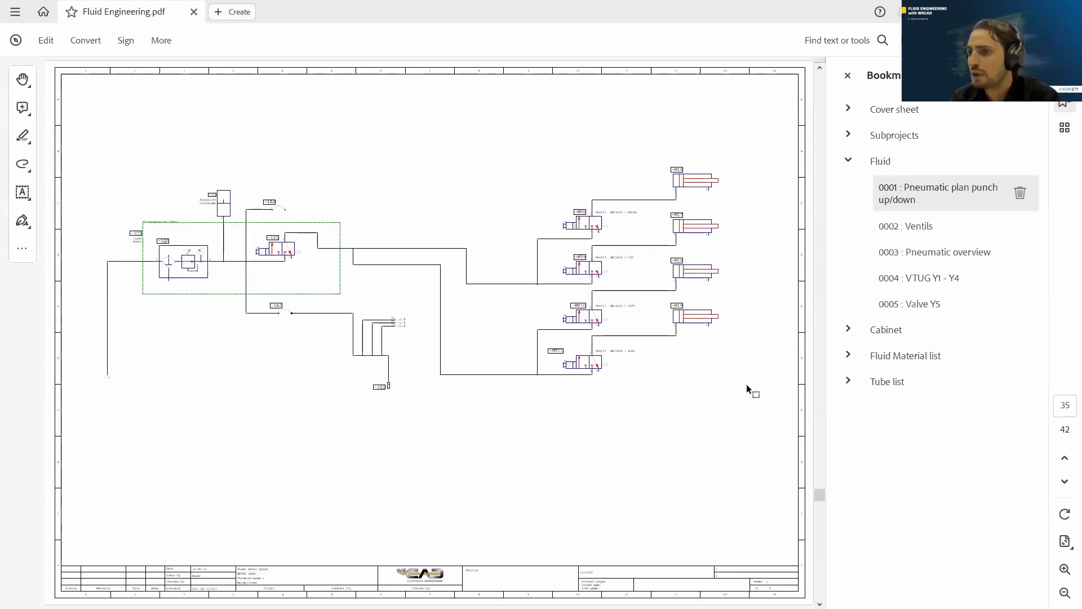
left_click(403, 320)
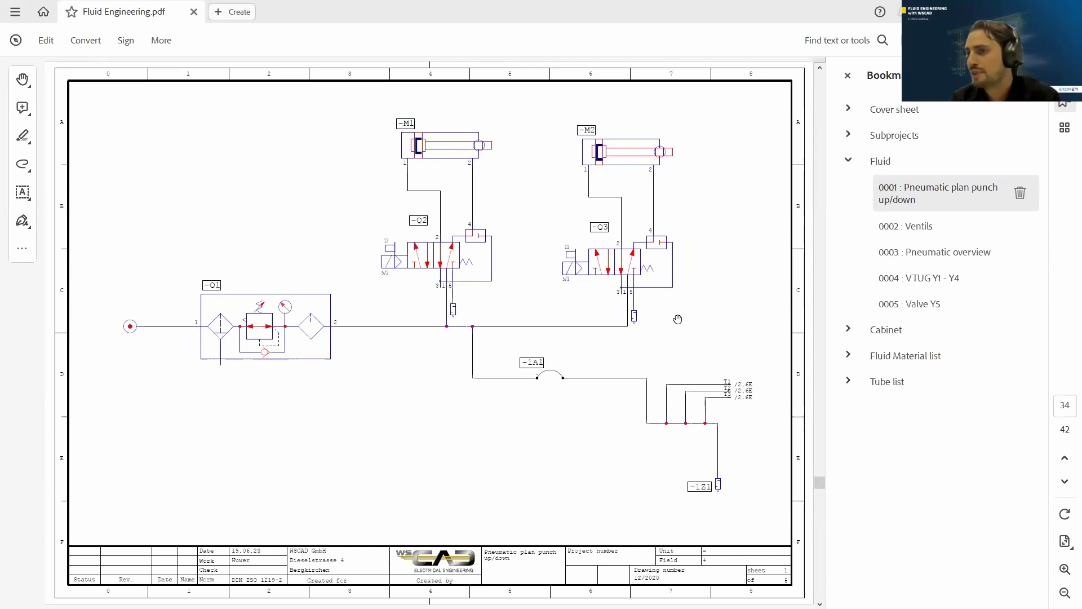
Follow the PDF links from K302 on the Pneumatic overview to its electrical page, and from valve Y15 to the VTUG Y1 - Y4 page.
scroll(678, 317, "down", 3)
scroll(678, 322, "down", 3)
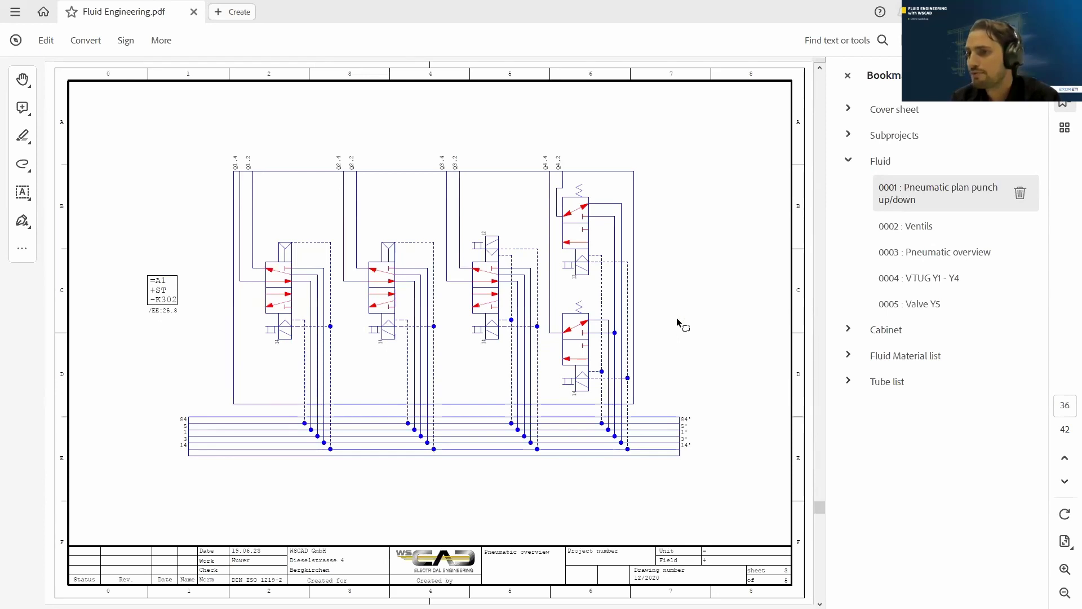
left_click(160, 312)
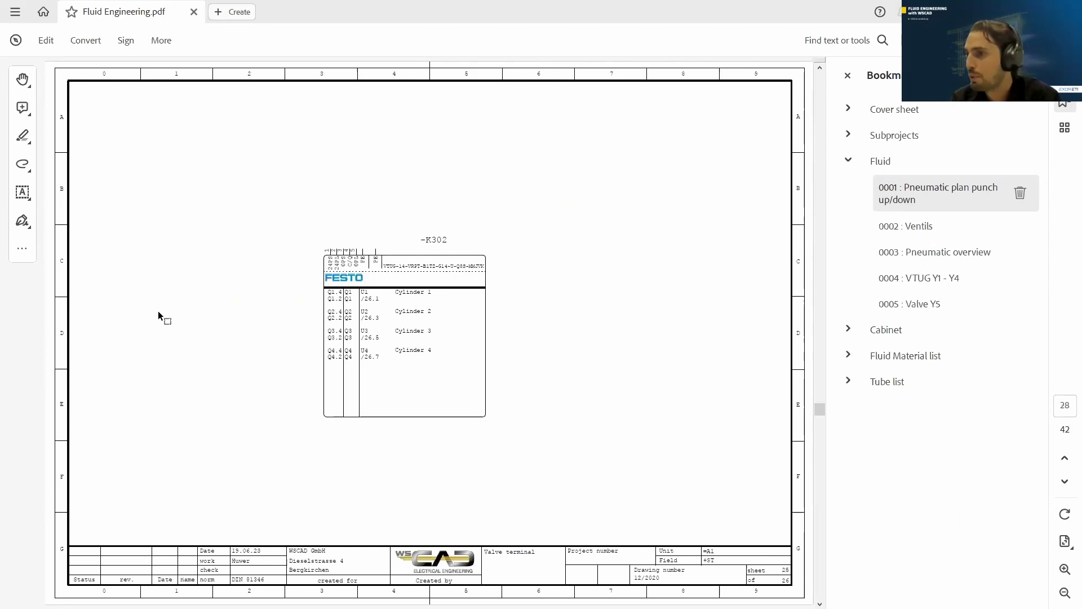
scroll(169, 315, "down", 1)
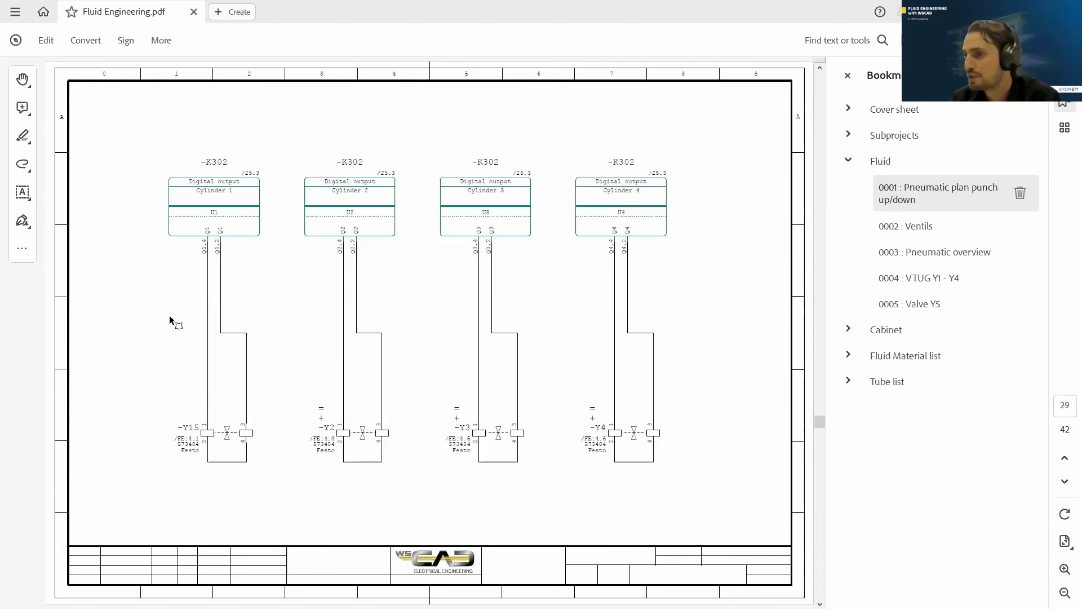
left_click(187, 439)
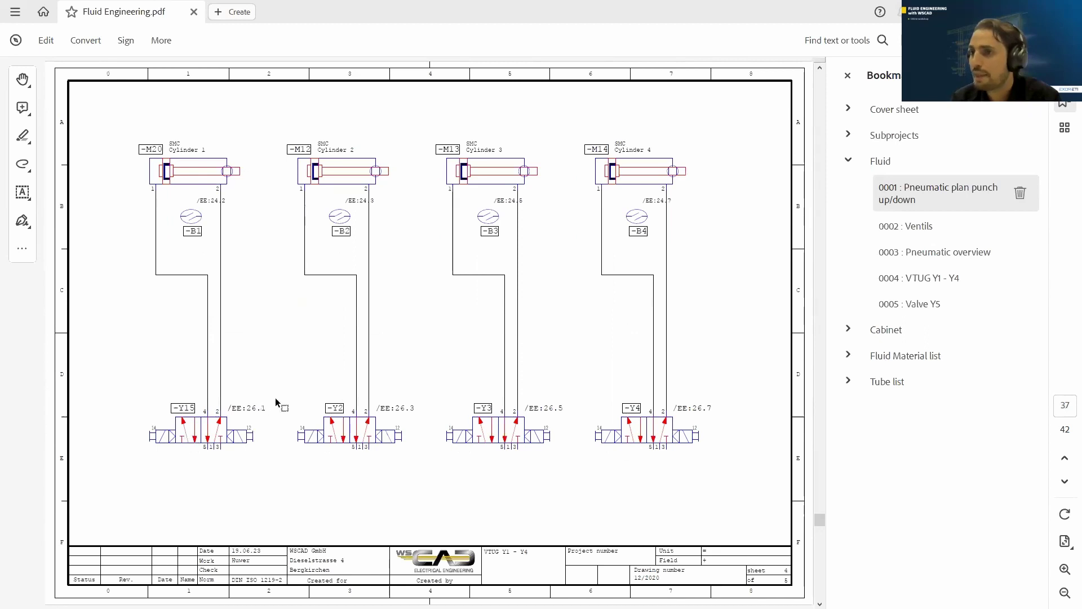
Browse the PDF from the VTUG Y1 - Y4 page to the fluid material list and back past the cabinet page to Valve Y5.
mouse_move(195, 217)
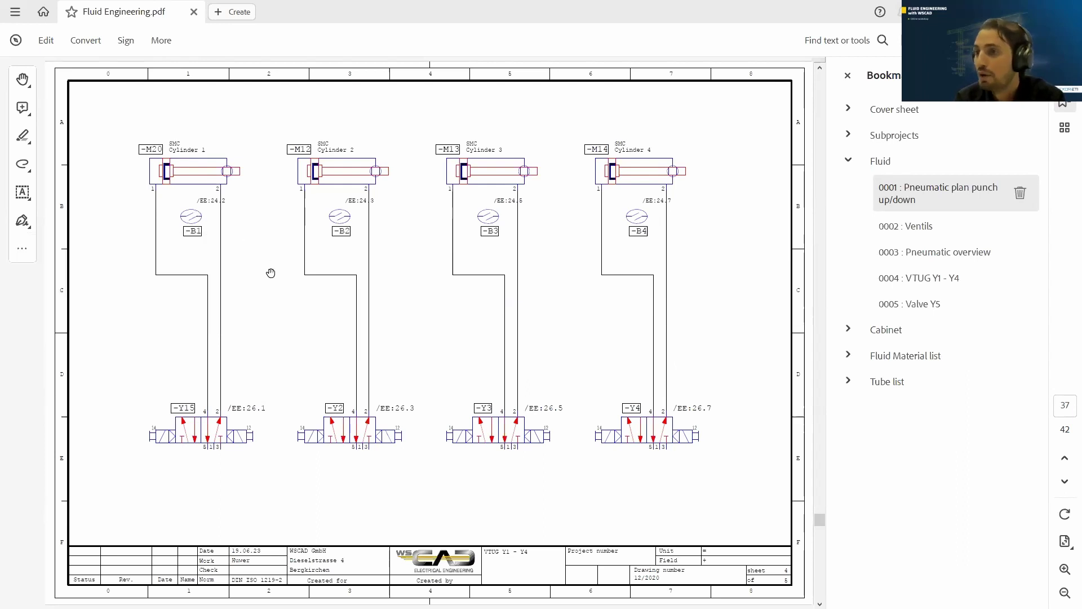
scroll(270, 273, "down", 3)
scroll(270, 273, "down", 2)
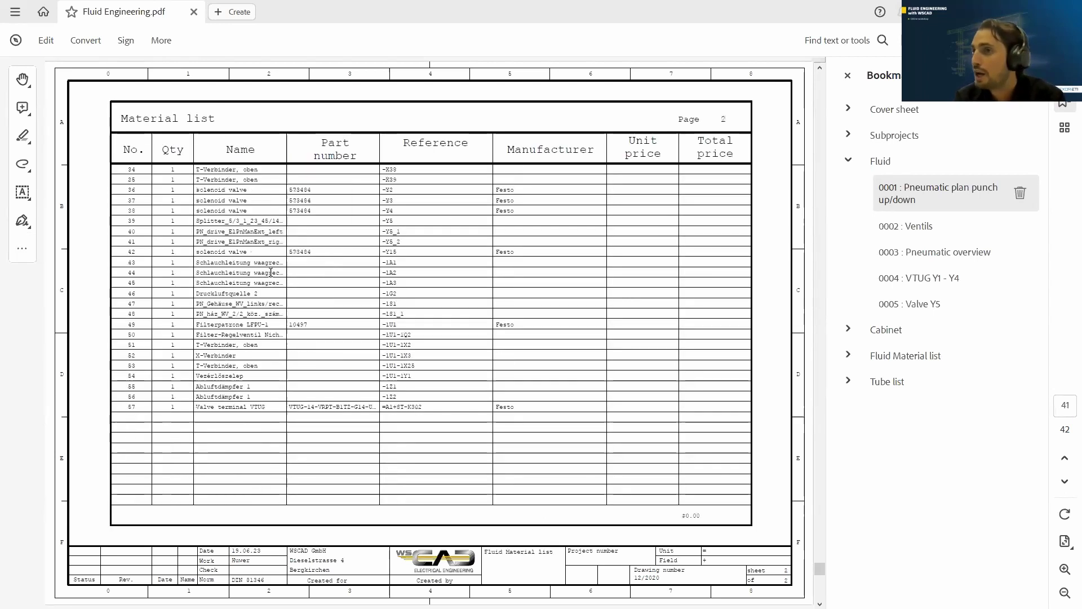
scroll(271, 275, "up", 3)
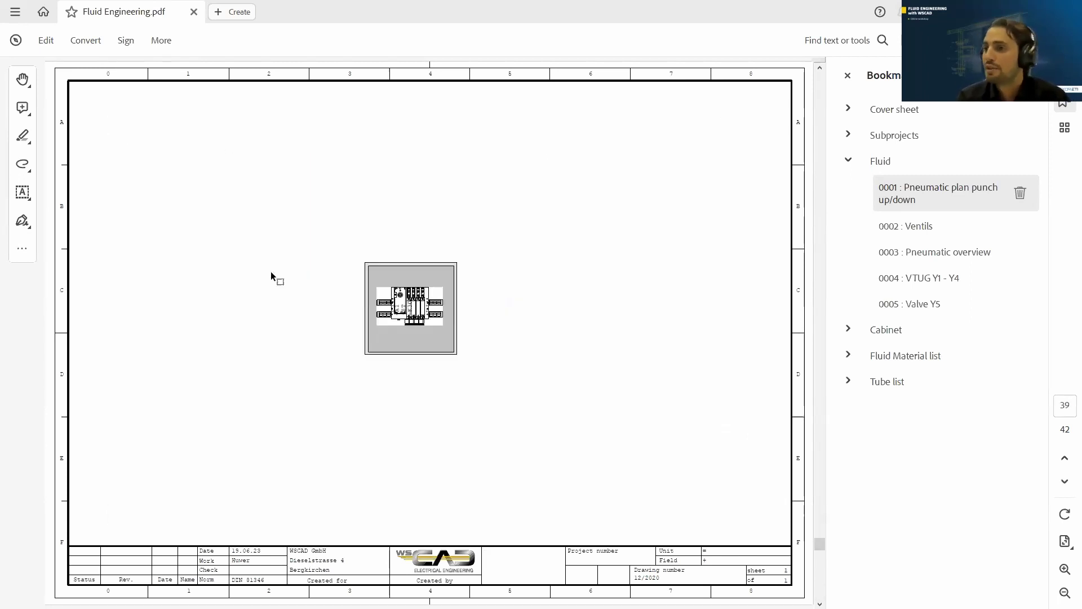
scroll(271, 275, "up", 1)
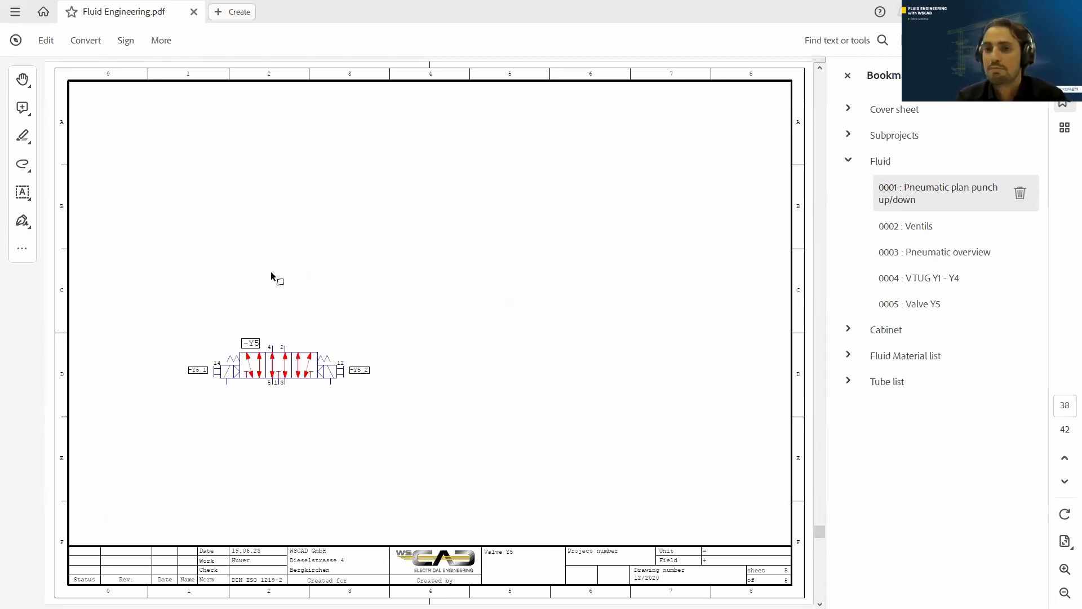